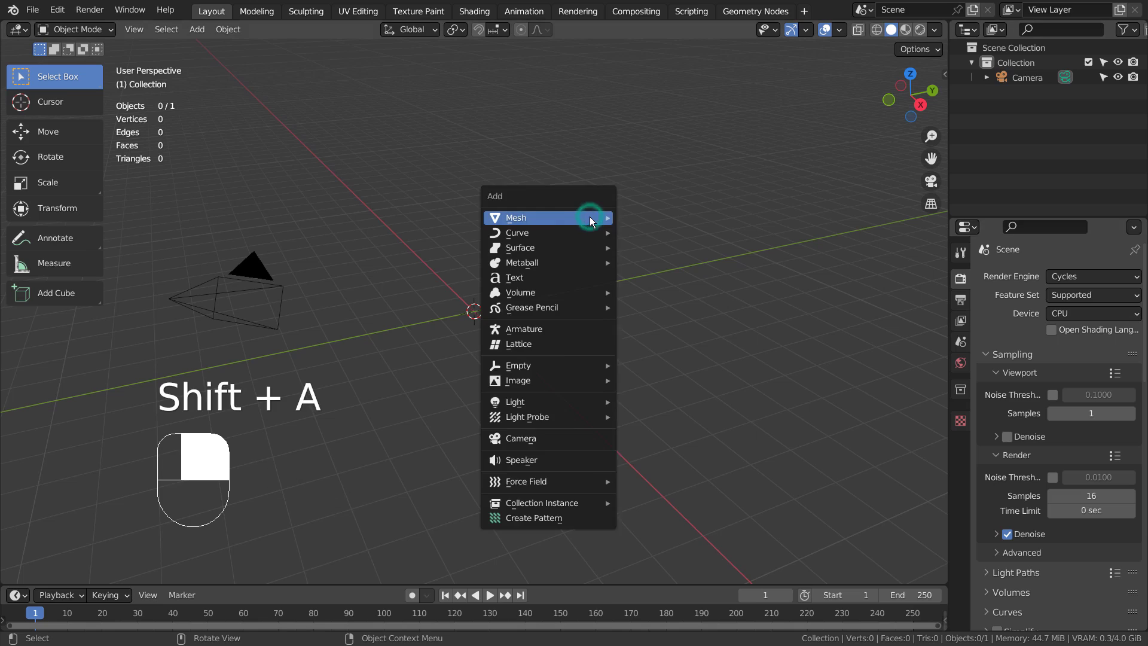
# Step: Add a mesh circle with 6 vertices to form a hexagon outline
pyautogui.moveTo(591, 218)
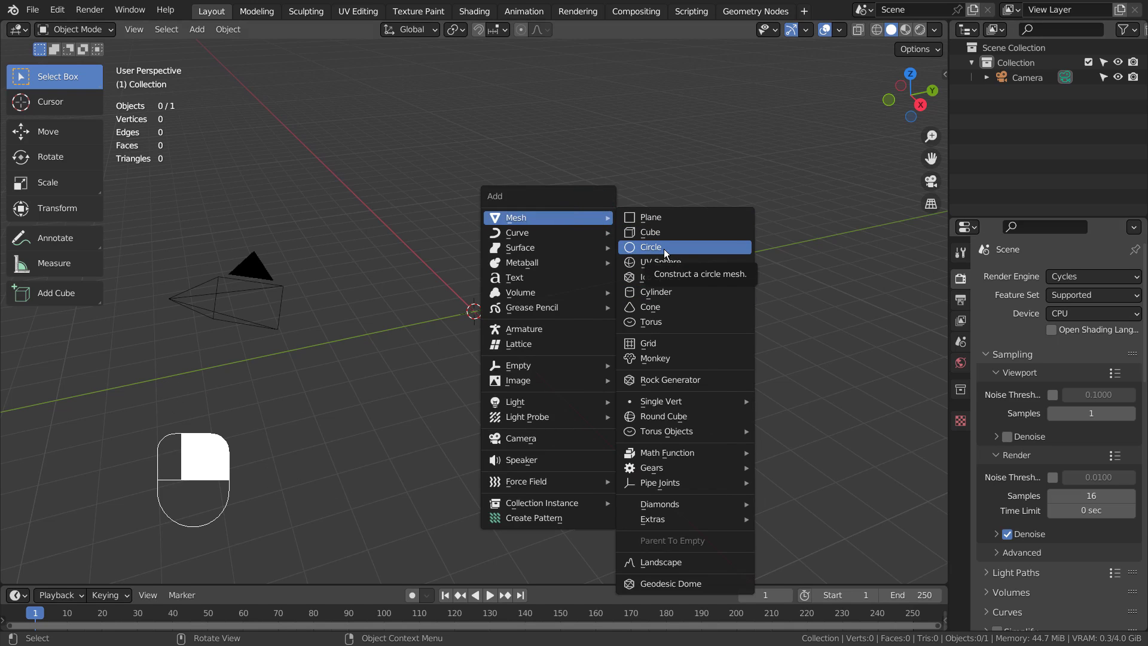
pyautogui.click(698, 246)
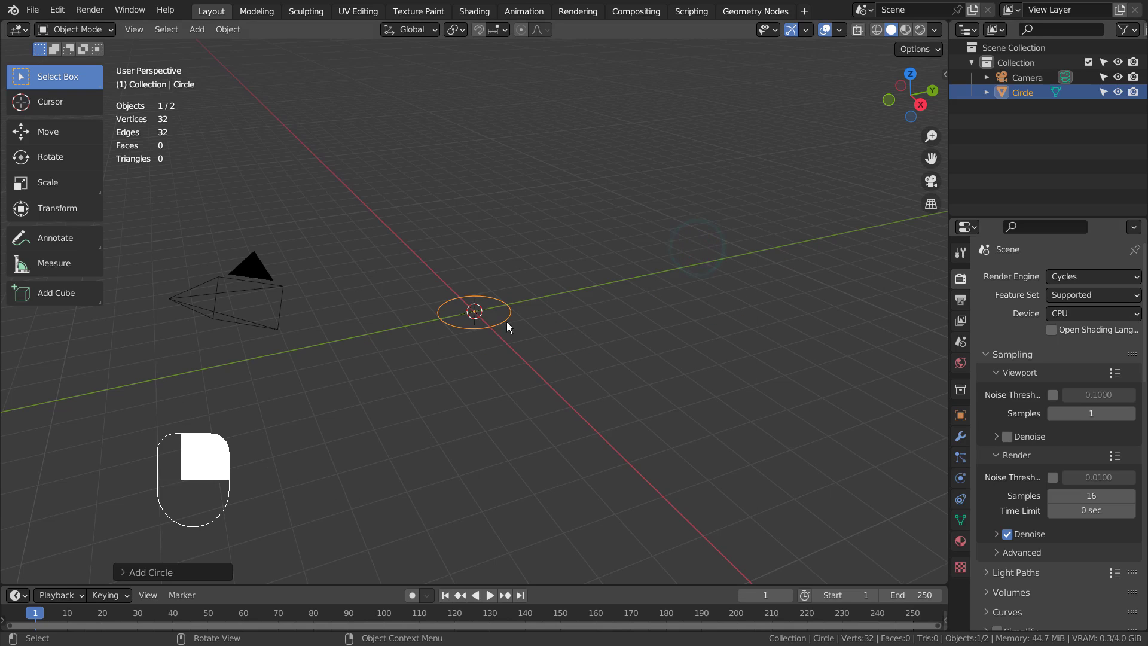
pyautogui.click(214, 569)
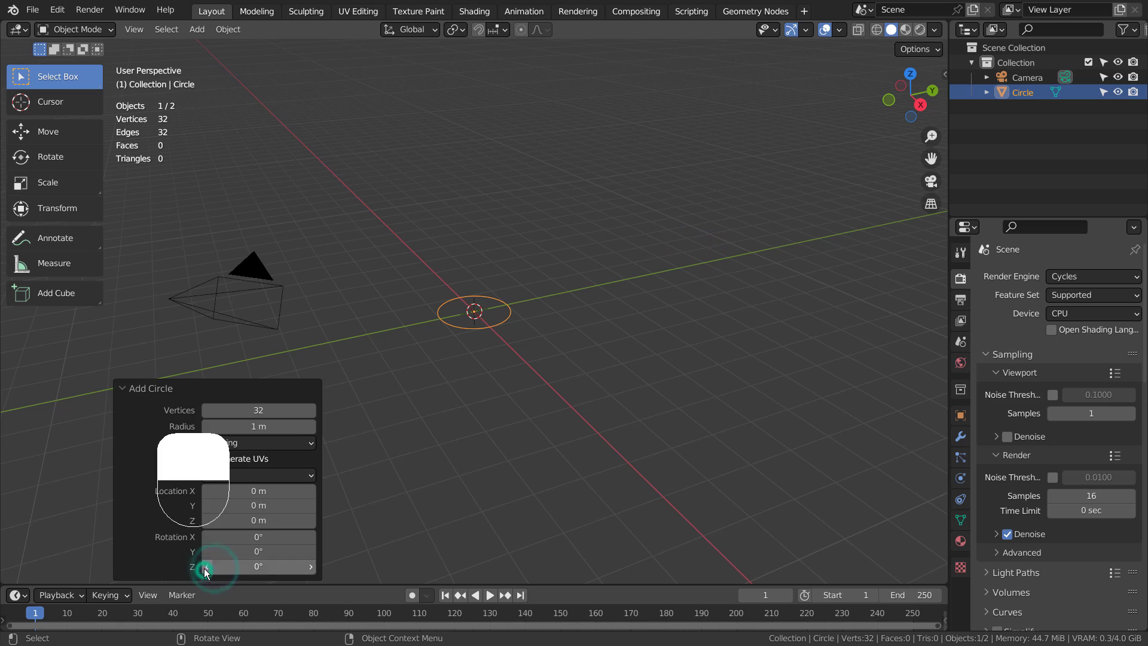
pyautogui.click(256, 416)
pyautogui.write('6')
pyautogui.press('Return')
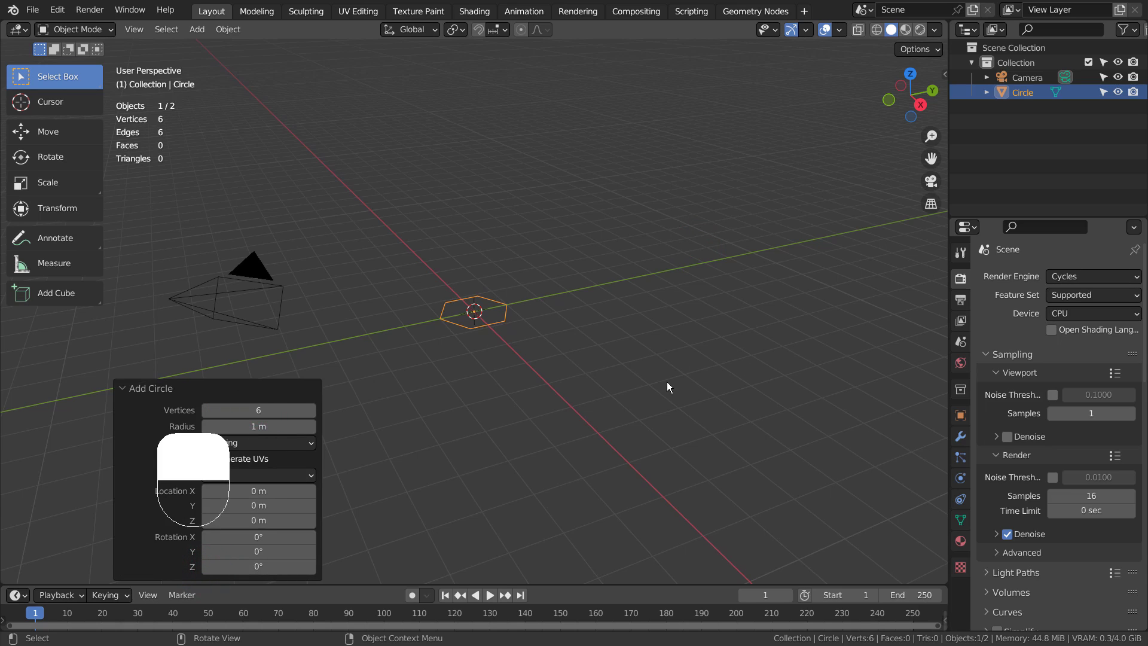
# Step: Extrude the hexagon outline upward about 0.82 m along Z and fill its top face
pyautogui.press('Tab')
pyautogui.press('e')
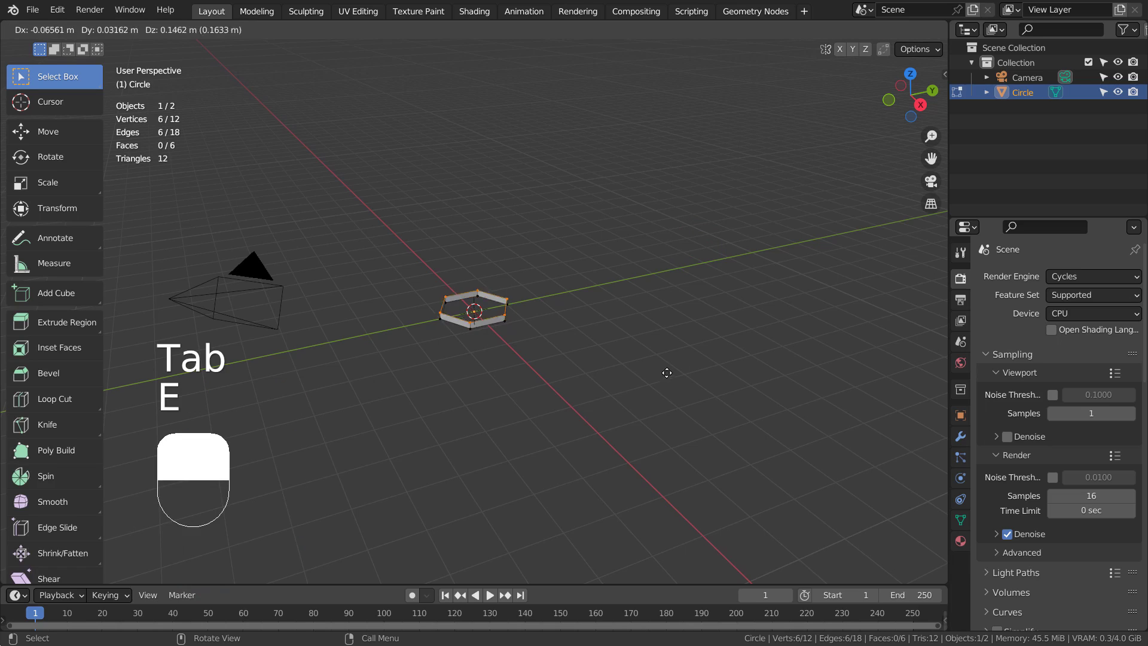
pyautogui.click(707, 359)
pyautogui.press('f')
# Step: Select the prism's open bottom loop, fill it with a face, and return to Object Mode
pyautogui.keyDown('alt'); pyautogui.moveTo(566, 396); pyautogui.dragTo(581, 321); pyautogui.keyUp('alt')
pyautogui.click(585, 310)
pyautogui.press('b')
pyautogui.moveTo(423, 292); pyautogui.dragTo(695, 457)
pyautogui.press('f')
pyautogui.press('Tab')
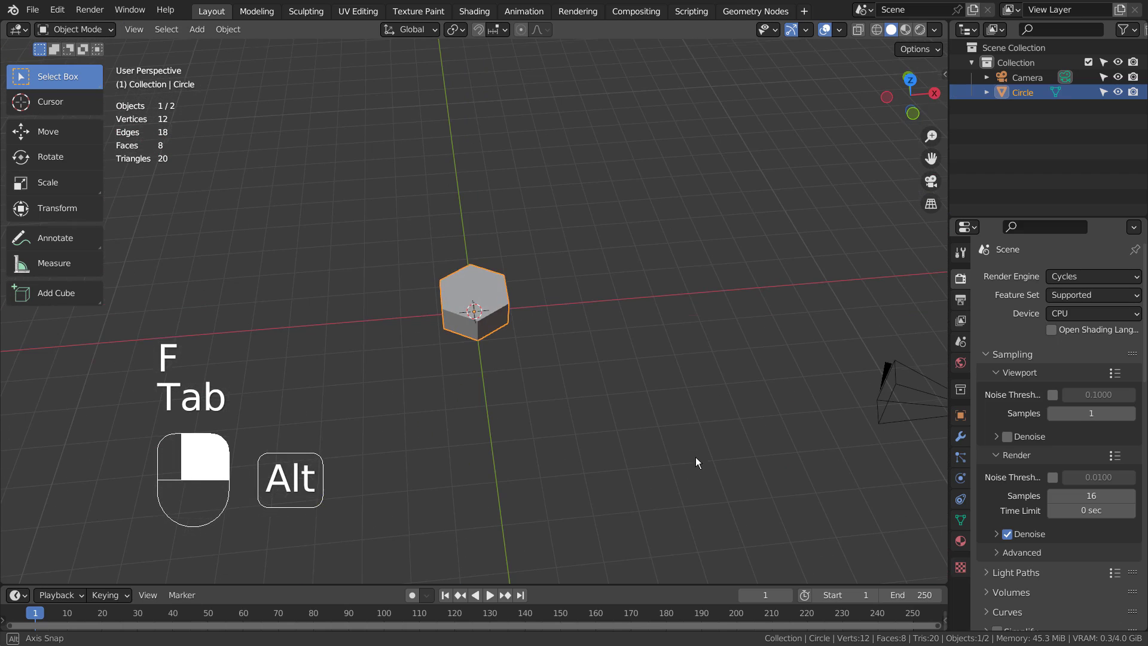
# Step: Add an Array modifier to the hexagonal prism, with Relative Offset disabled and Constant Offset enabled
pyautogui.click(961, 436)
pyautogui.click(1052, 275)
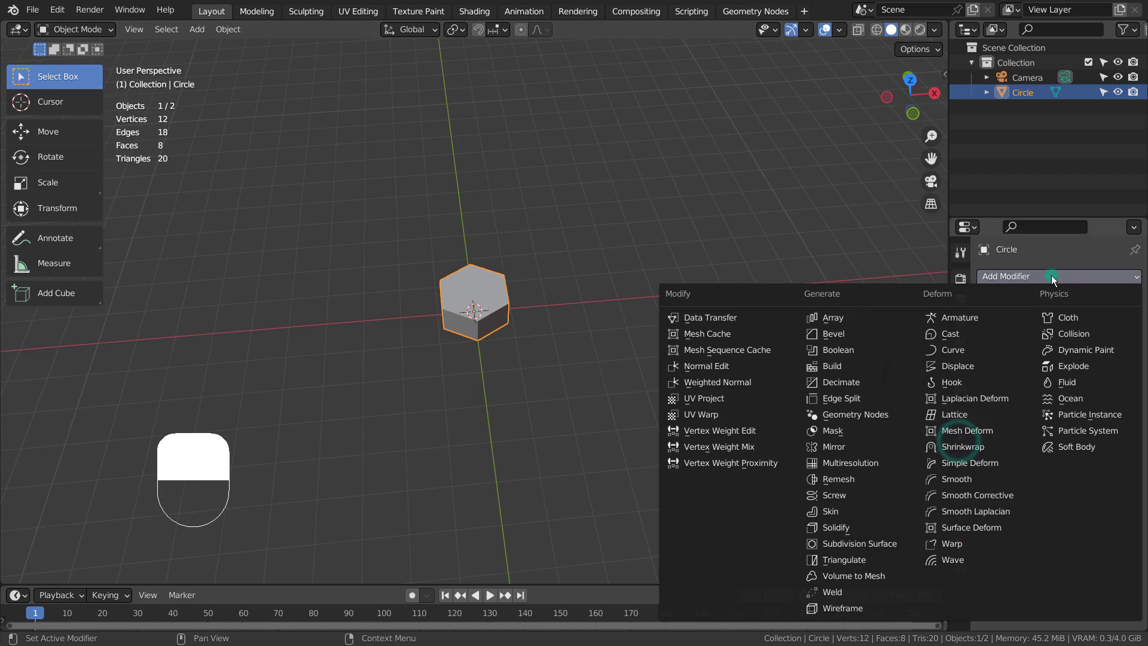
pyautogui.click(859, 312)
pyautogui.click(1011, 366)
pyautogui.click(996, 364)
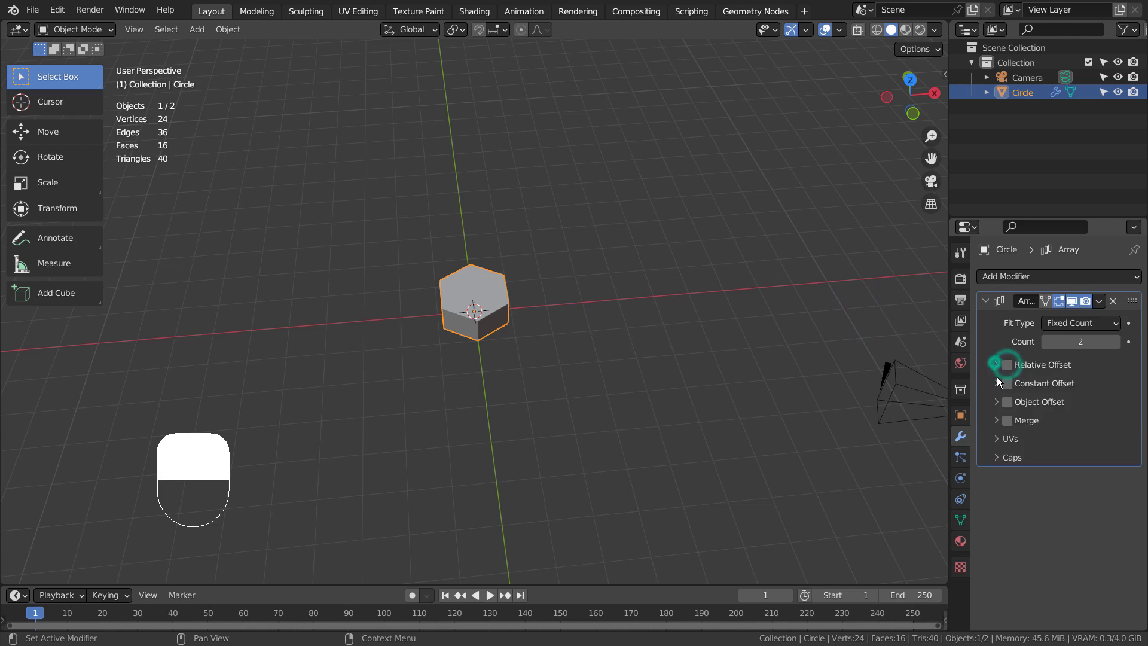
pyautogui.click(998, 382)
pyautogui.click(998, 383)
pyautogui.click(1007, 384)
pyautogui.click(997, 383)
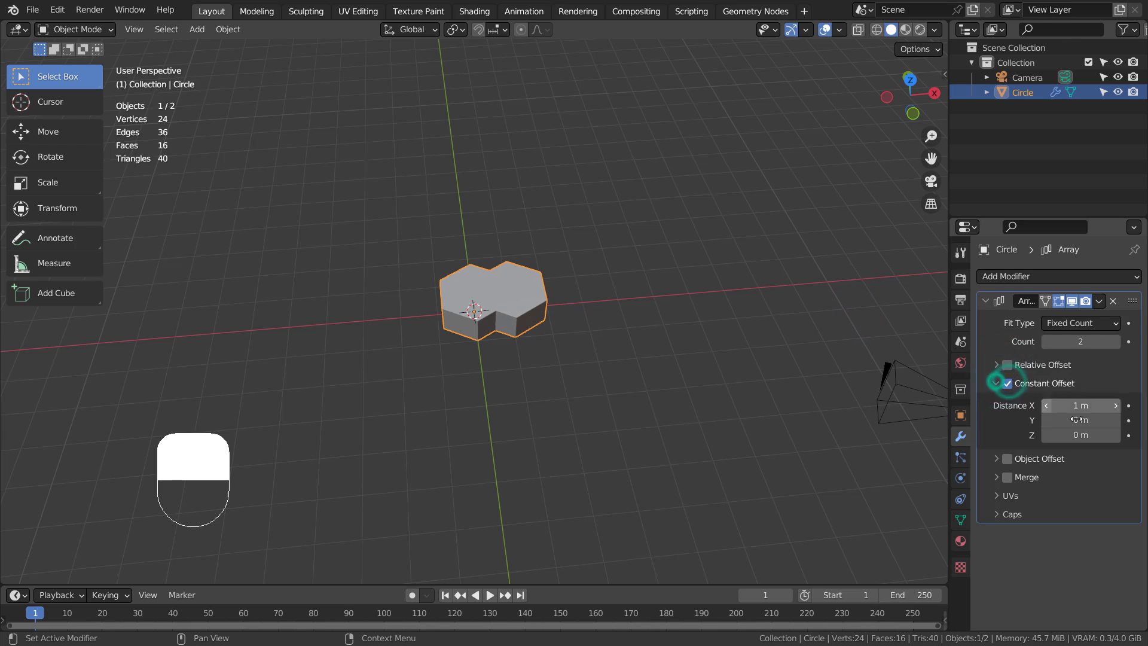
# Step: Set the array's constant X distance to 1.75 m and its count to 25
pyautogui.keyDown('shift'); pyautogui.moveTo(1083, 406); pyautogui.dragTo(1080, 406); pyautogui.keyUp('shift')
pyautogui.click(1085, 406)
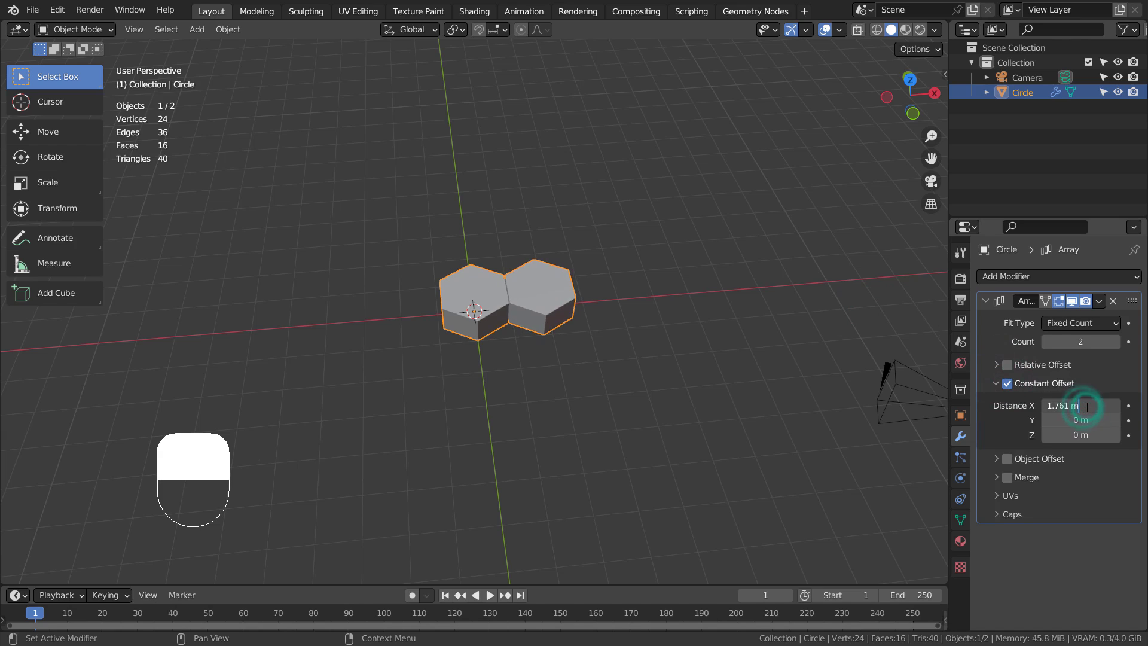
pyautogui.press('BackSpace')
pyautogui.press('BackSpace')
pyautogui.press('BackSpace')
pyautogui.press('BackSpace')
pyautogui.write('5')
pyautogui.press('Return')
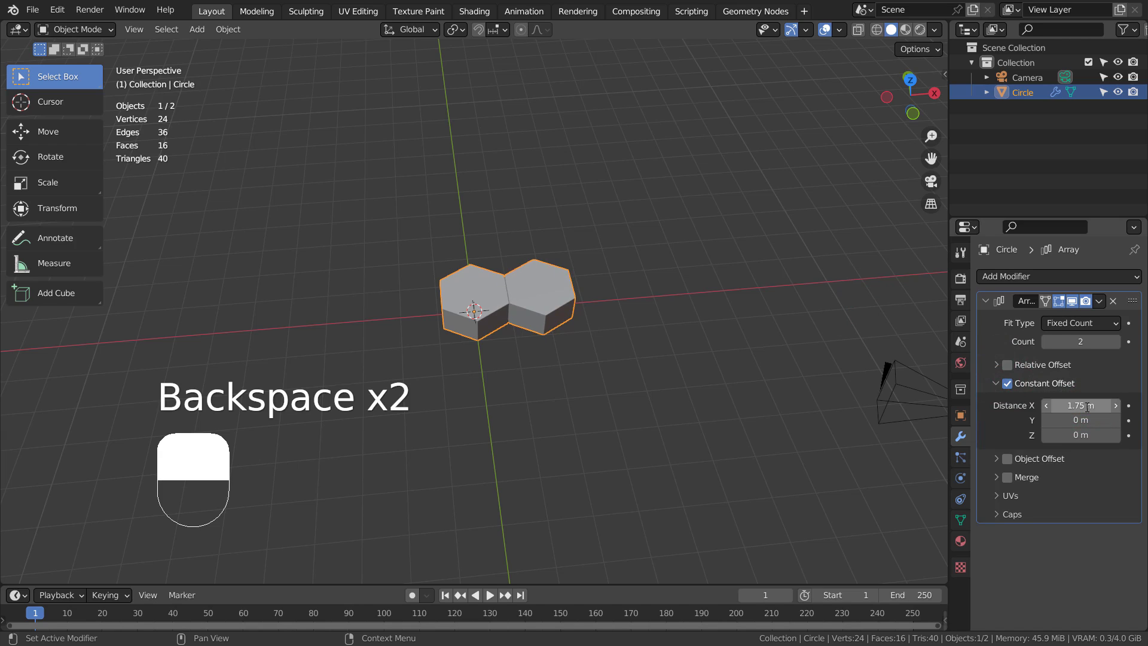
pyautogui.moveTo(1071, 340); pyautogui.dragTo(1072, 340)
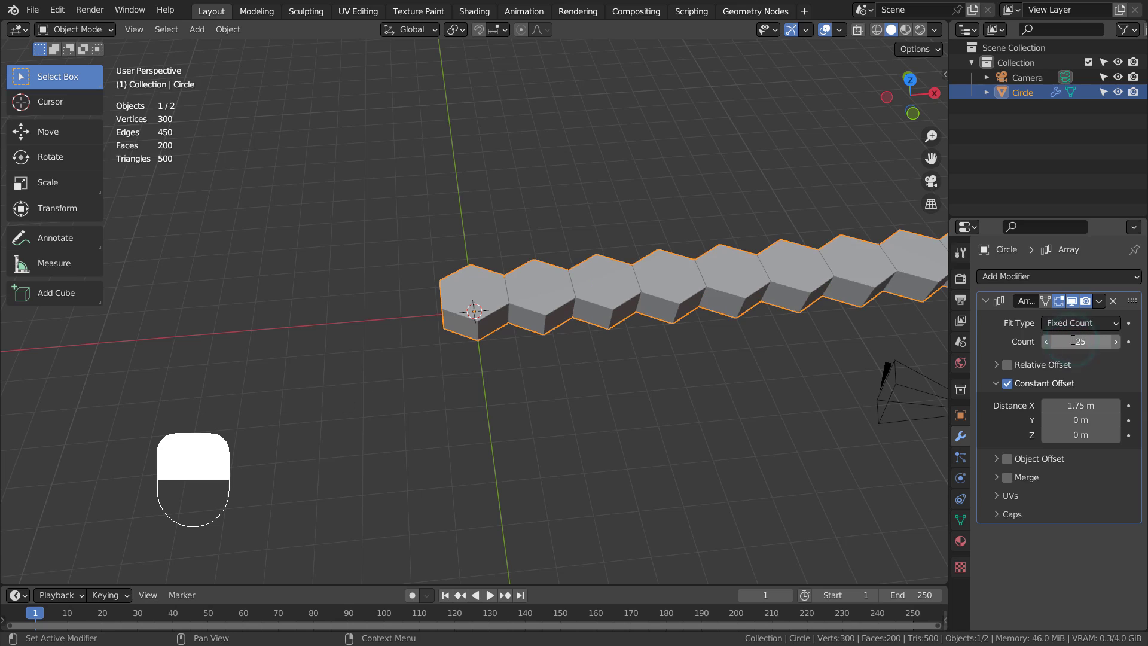
# Step: Add a second Array modifier to the hexagon row and disable its Relative Offset
pyautogui.click(1004, 277)
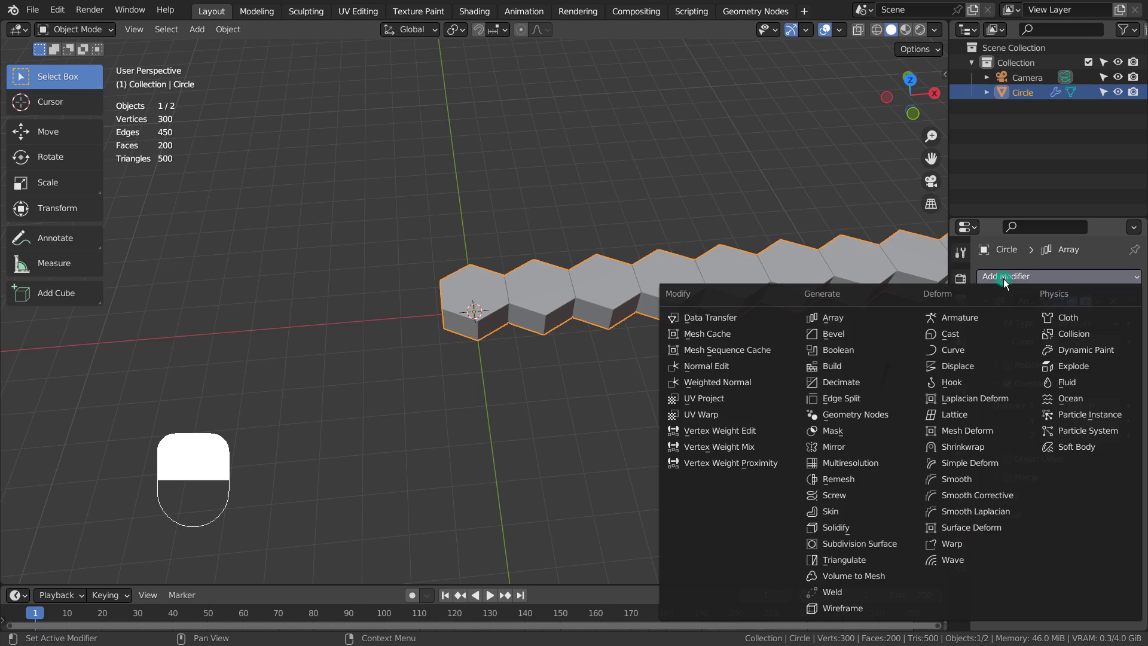
pyautogui.click(857, 320)
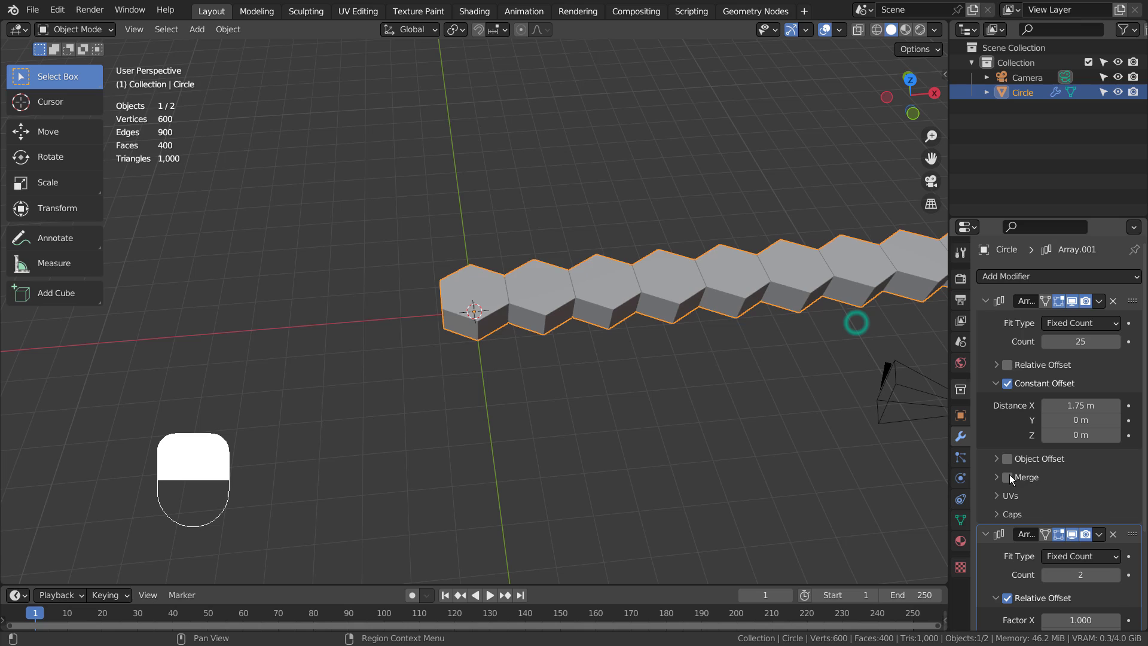
pyautogui.scroll(-5, 1010, 479)
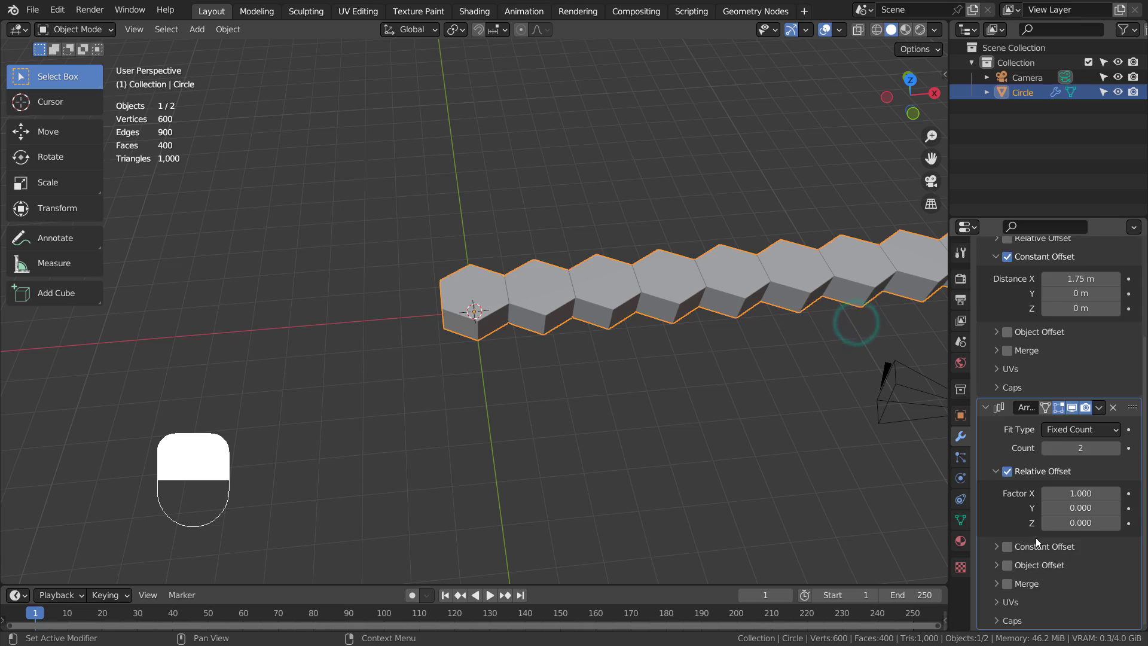
pyautogui.click(1008, 470)
pyautogui.click(994, 470)
pyautogui.click(1005, 462)
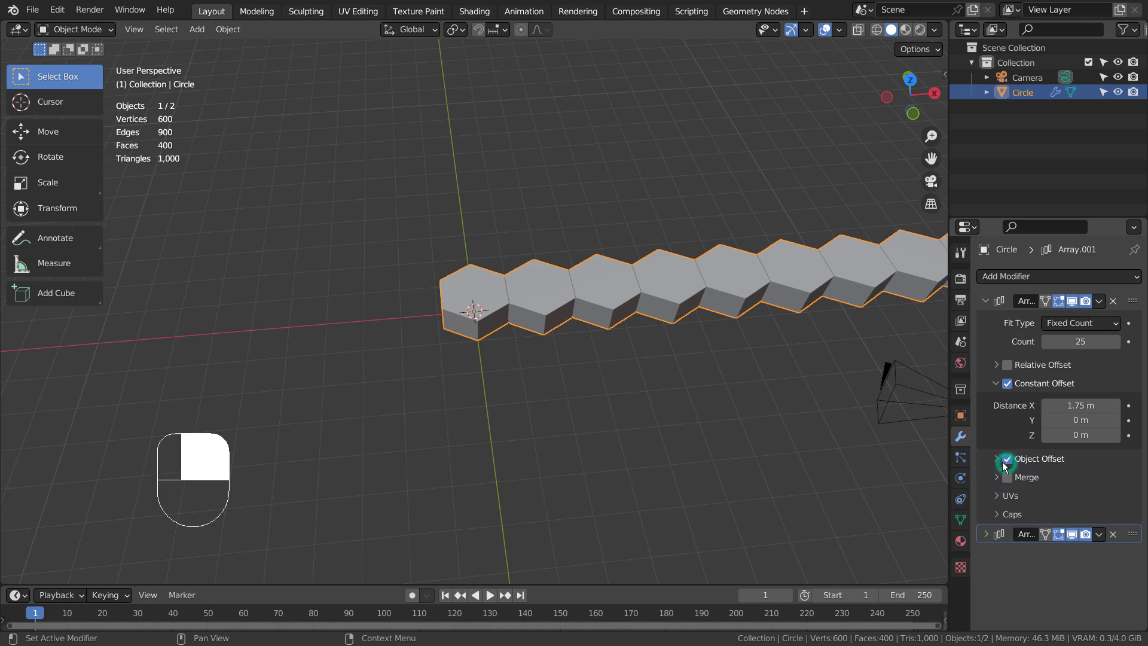
pyautogui.click(996, 460)
pyautogui.click(1007, 459)
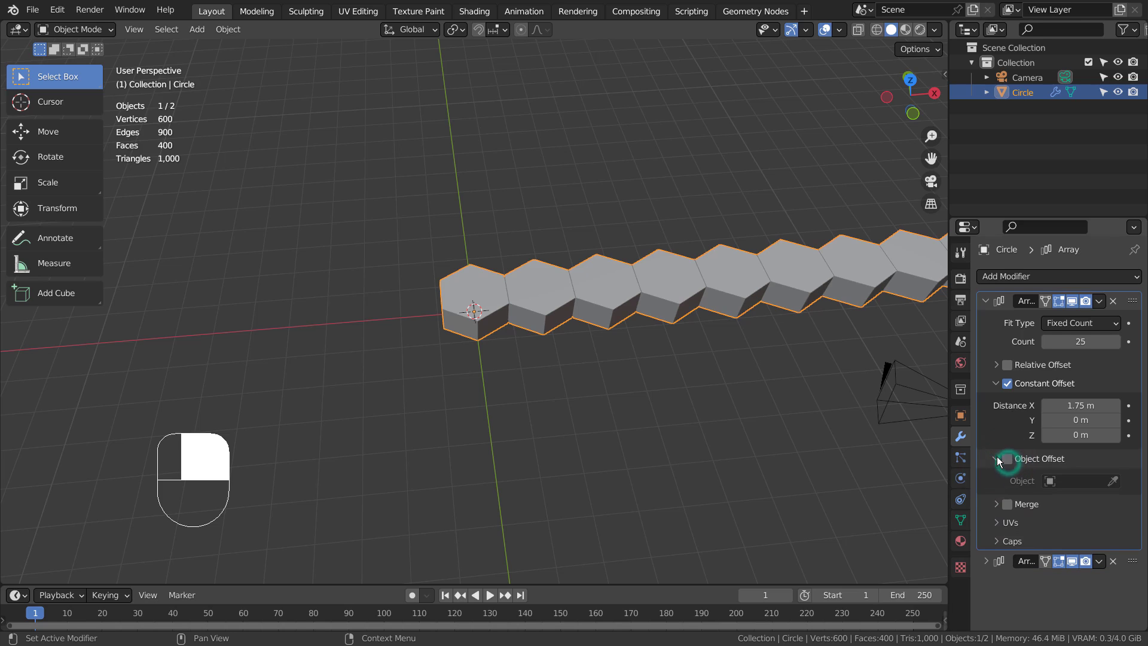
pyautogui.click(997, 458)
pyautogui.click(1077, 405)
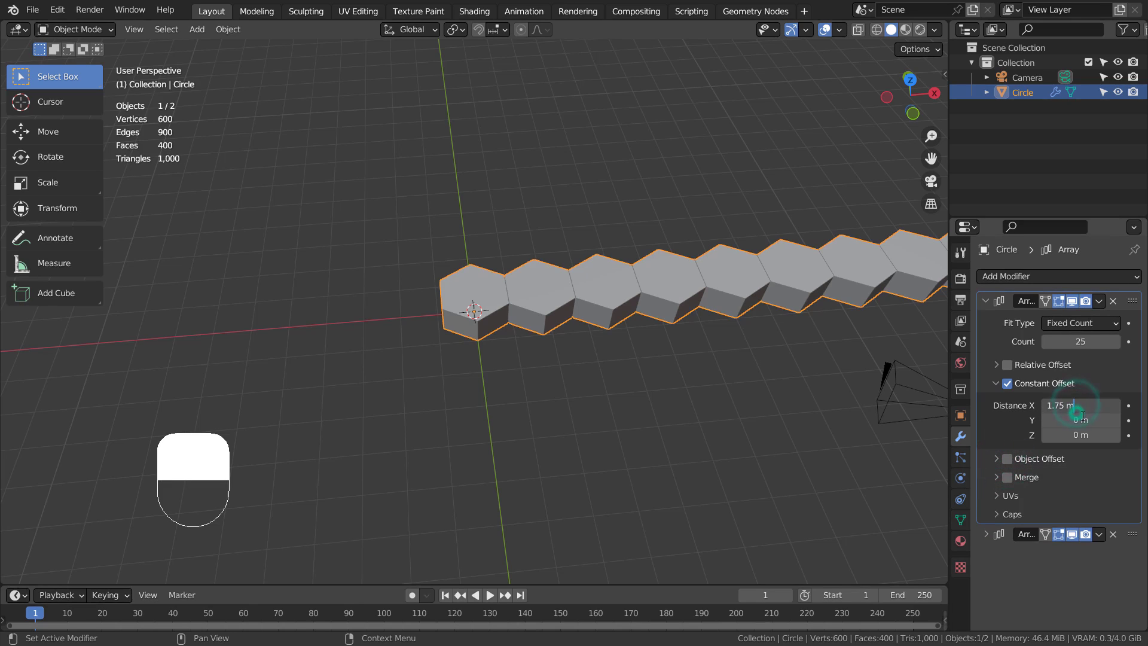
pyautogui.click(1084, 419)
pyautogui.write('1')
pyautogui.press('Return')
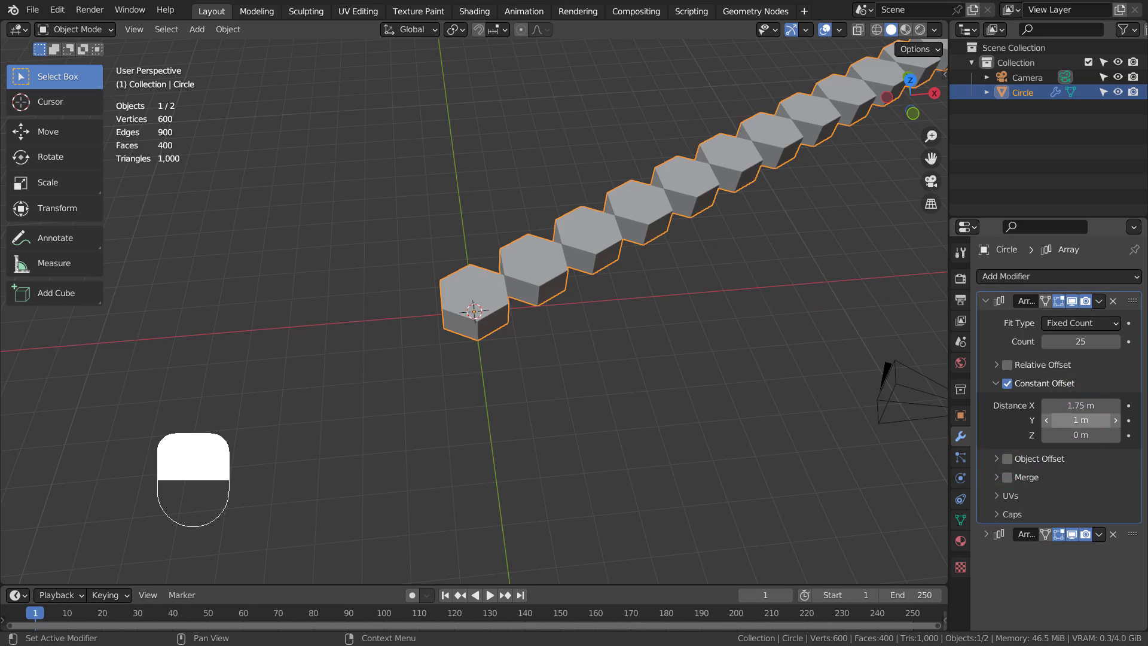
pyautogui.hotkey('ctrl', 'z')
pyautogui.hotkey('ctrl', 'z')
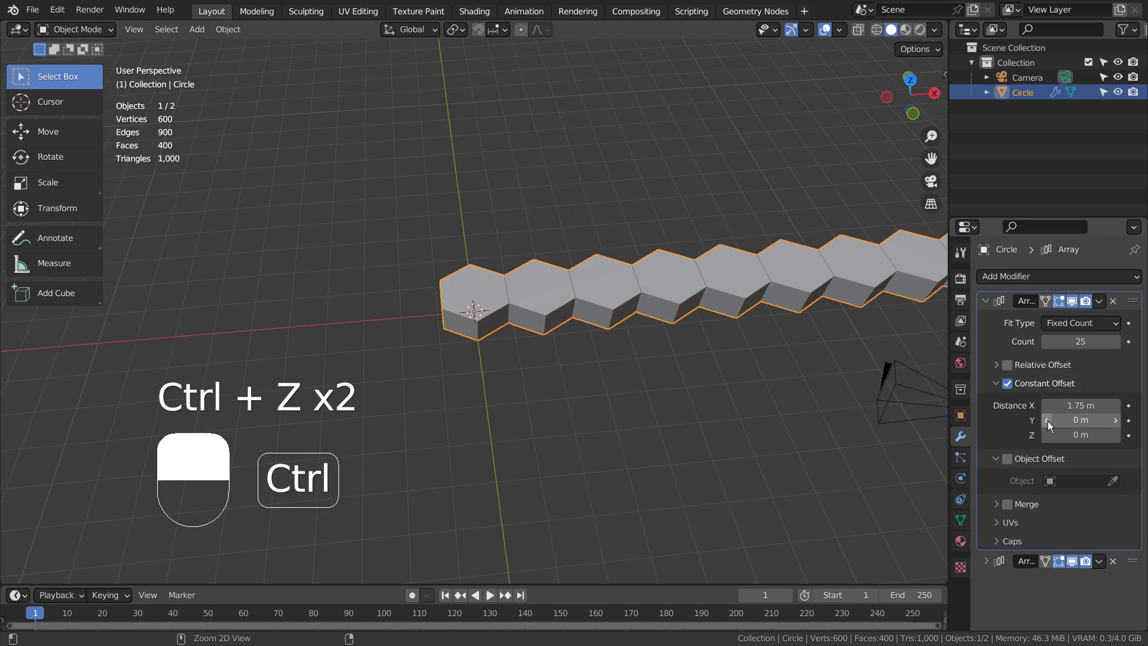
pyautogui.click(995, 458)
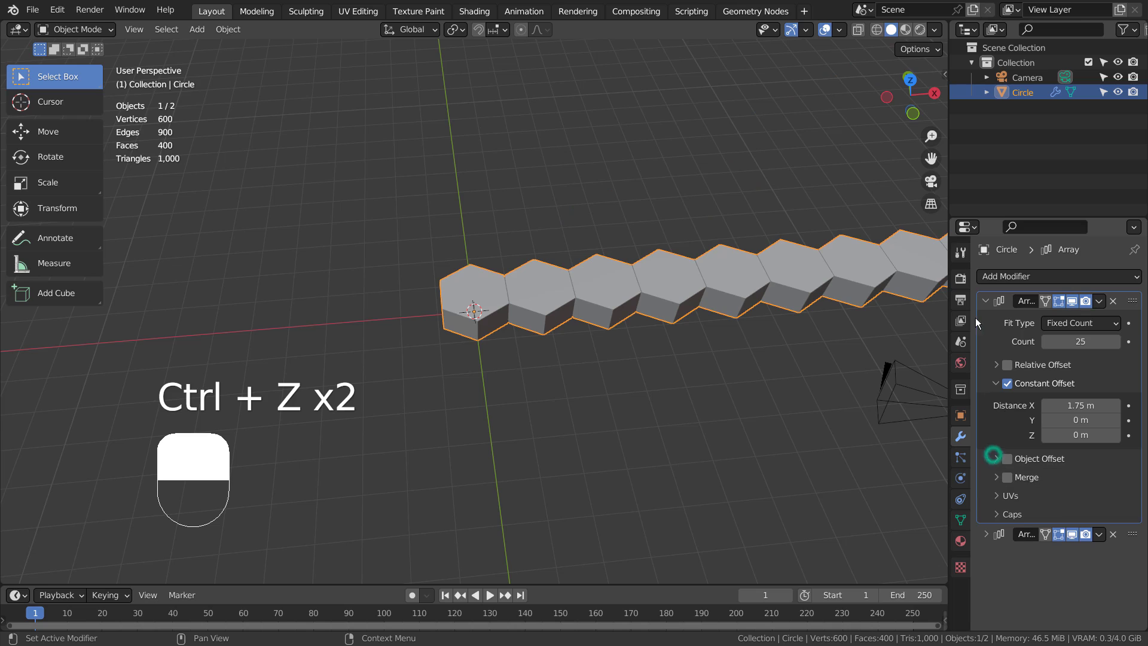
# Step: Enable Constant Offset on the second Array modifier and set its Y distance to 1 m
pyautogui.click(986, 301)
pyautogui.click(986, 321)
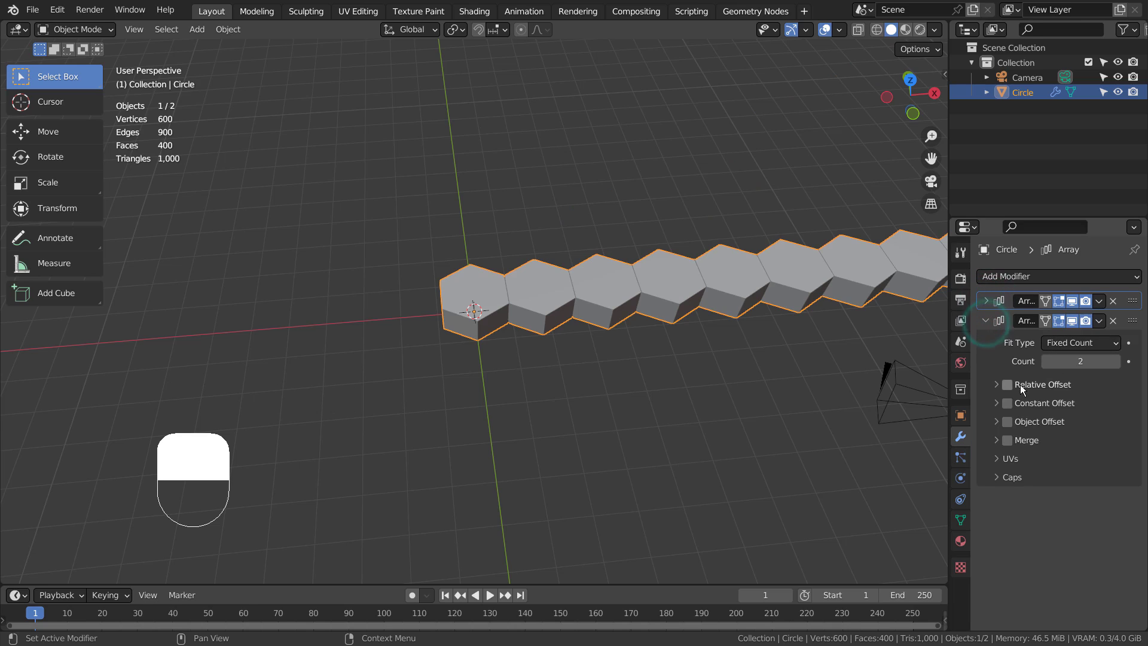
pyautogui.click(1008, 404)
pyautogui.click(996, 403)
pyautogui.click(1073, 426)
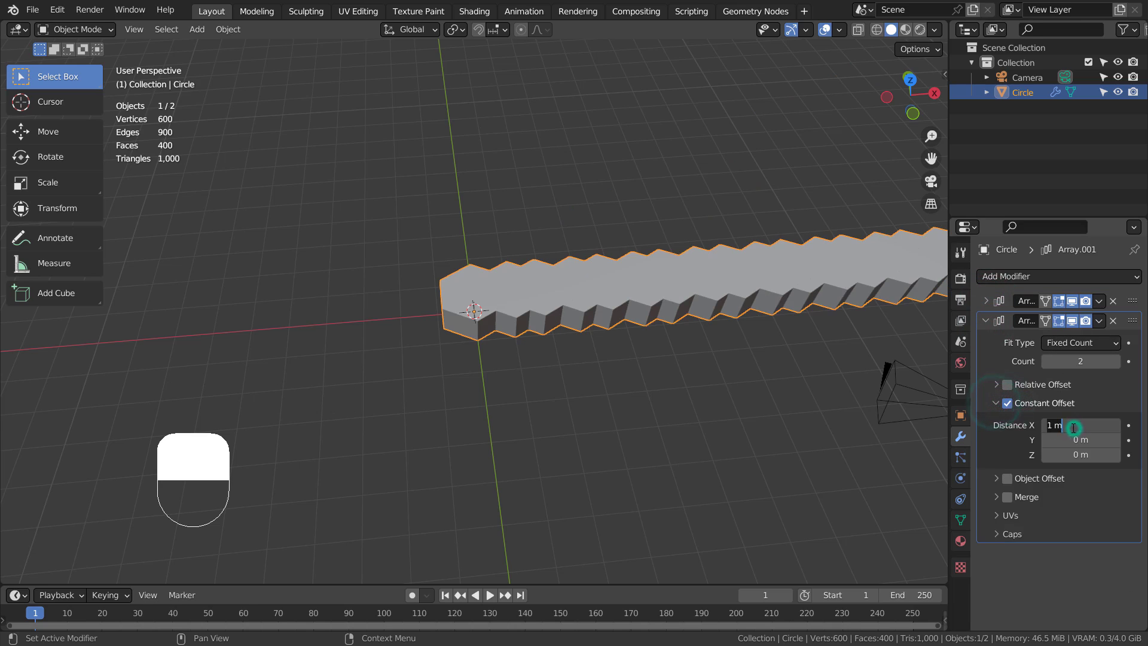
pyautogui.press('Tab')
pyautogui.write('1')
pyautogui.press('Return')
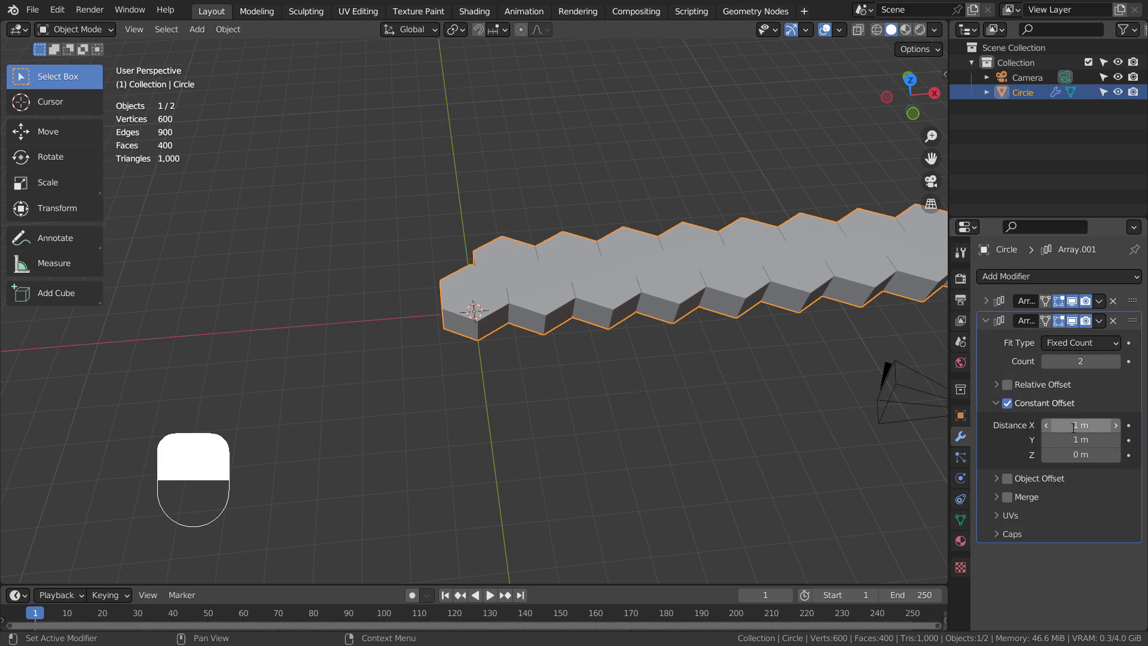
# Step: In a top wireframe view, fit the hexagon rows together with second-array constant distances of X 0.878 m and Y 1.512 m
pyautogui.press('KP_7')
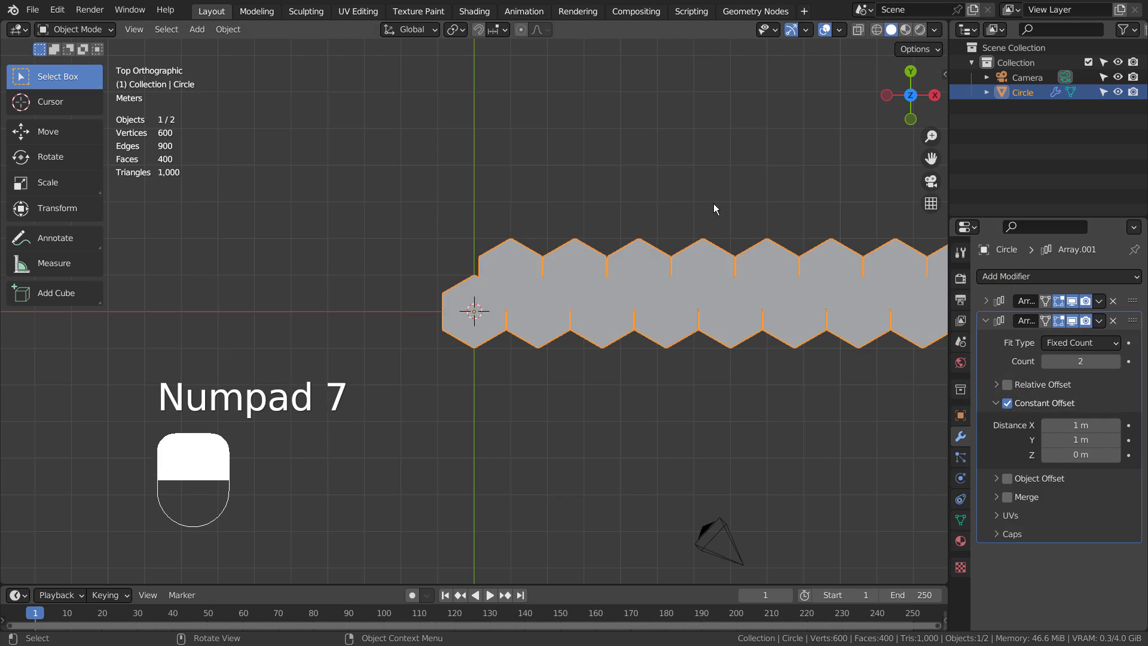
pyautogui.hotkey('shift', 'z')
pyautogui.scroll(5, 583, 223)
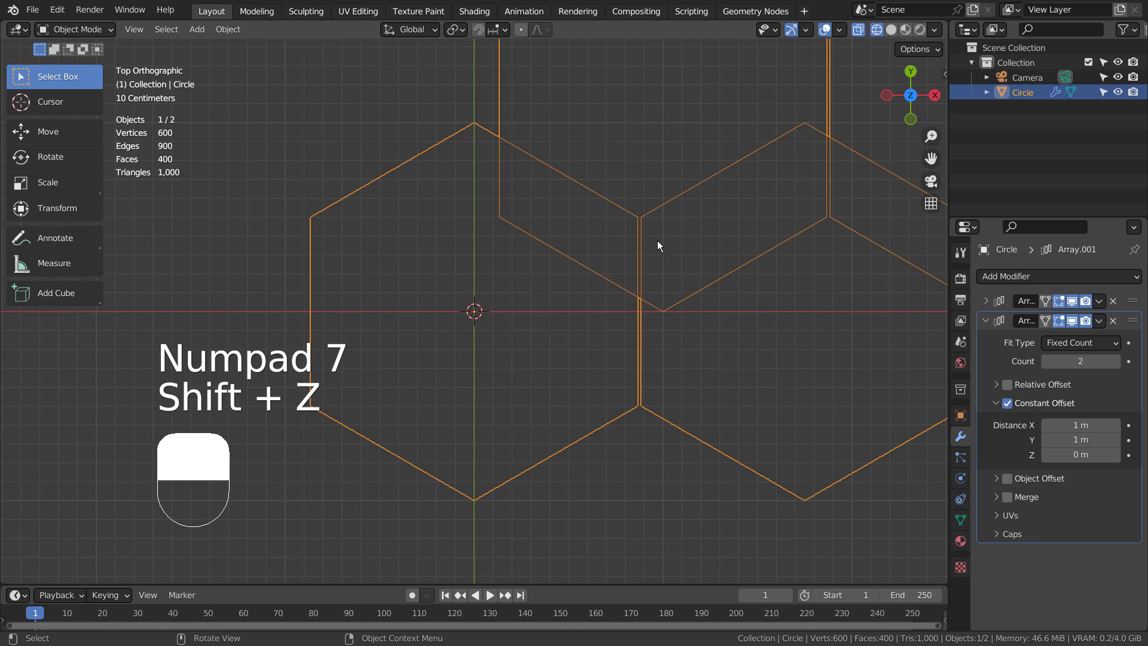
pyautogui.moveTo(1077, 426)
pyautogui.keyDown('shift'); pyautogui.mouseDown()
pyautogui.moveTo(1058, 427)
pyautogui.moveTo(1115, 440)
pyautogui.moveTo(1076, 425)
pyautogui.mouseUp(); pyautogui.keyUp('shift')
pyautogui.scroll(-8, 853, 320)
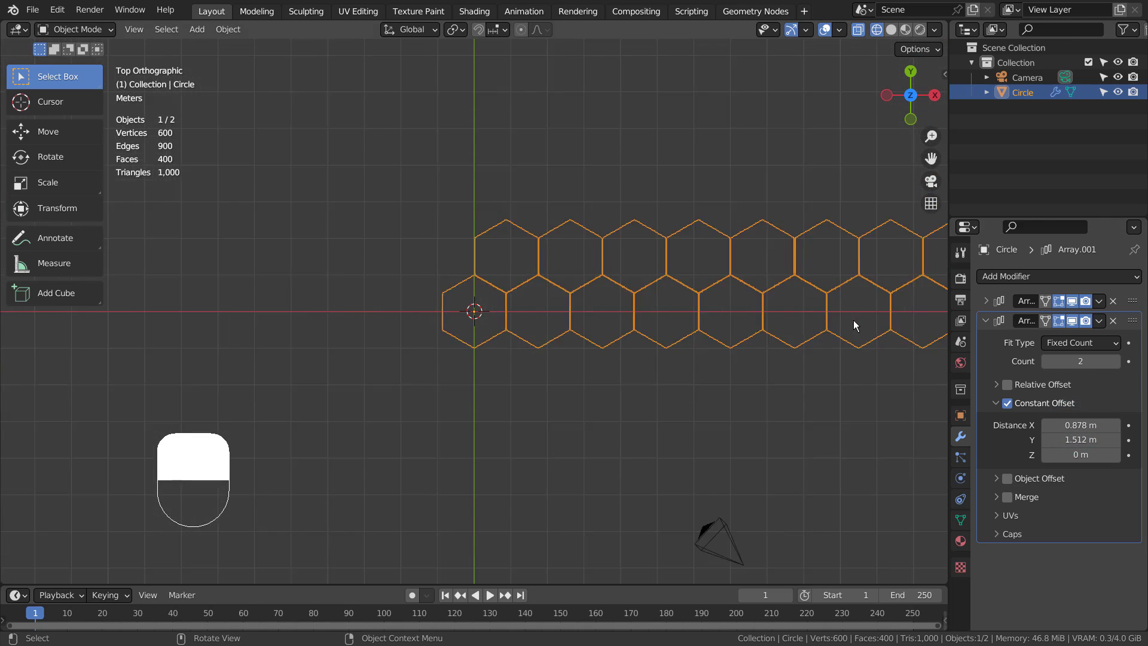
# Step: Set the second array's count to 15 to build the full hexagon grid, and collapse the modifier's settings
pyautogui.scroll(-6, 853, 321)
pyautogui.scroll(6, 748, 326)
pyautogui.click(1077, 361)
pyautogui.write('15')
pyautogui.press('Return')
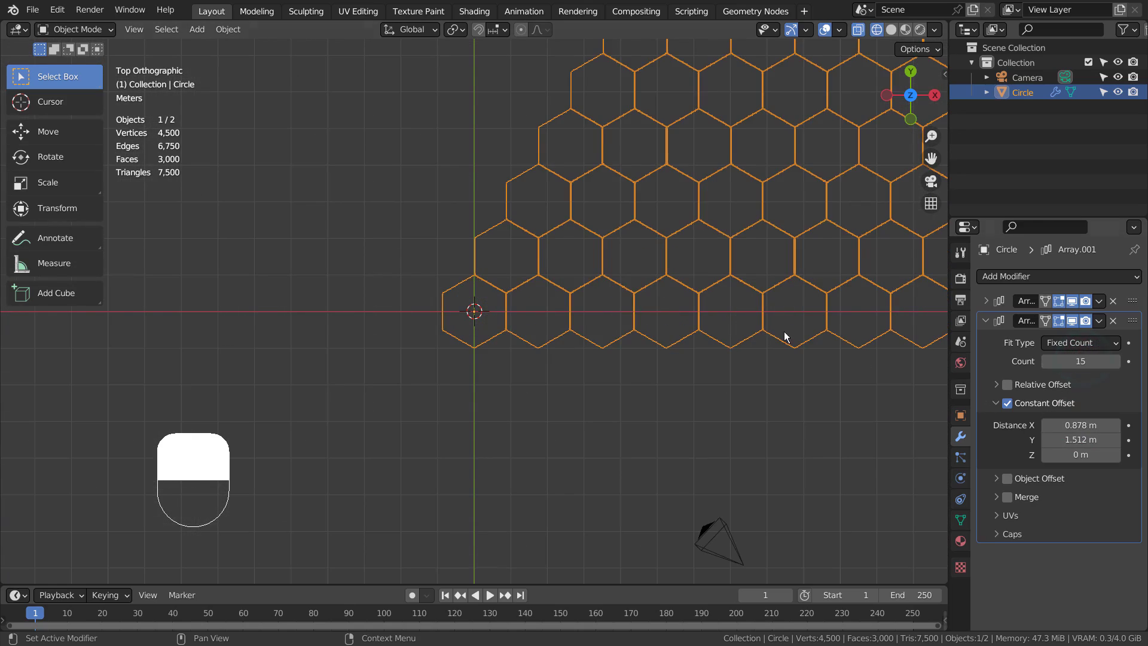
pyautogui.keyDown('alt'); pyautogui.moveTo(467, 333); pyautogui.dragTo(566, 350); pyautogui.keyUp('alt')
pyautogui.keyDown('alt'); pyautogui.moveTo(635, 355); pyautogui.dragTo(604, 330); pyautogui.keyUp('alt')
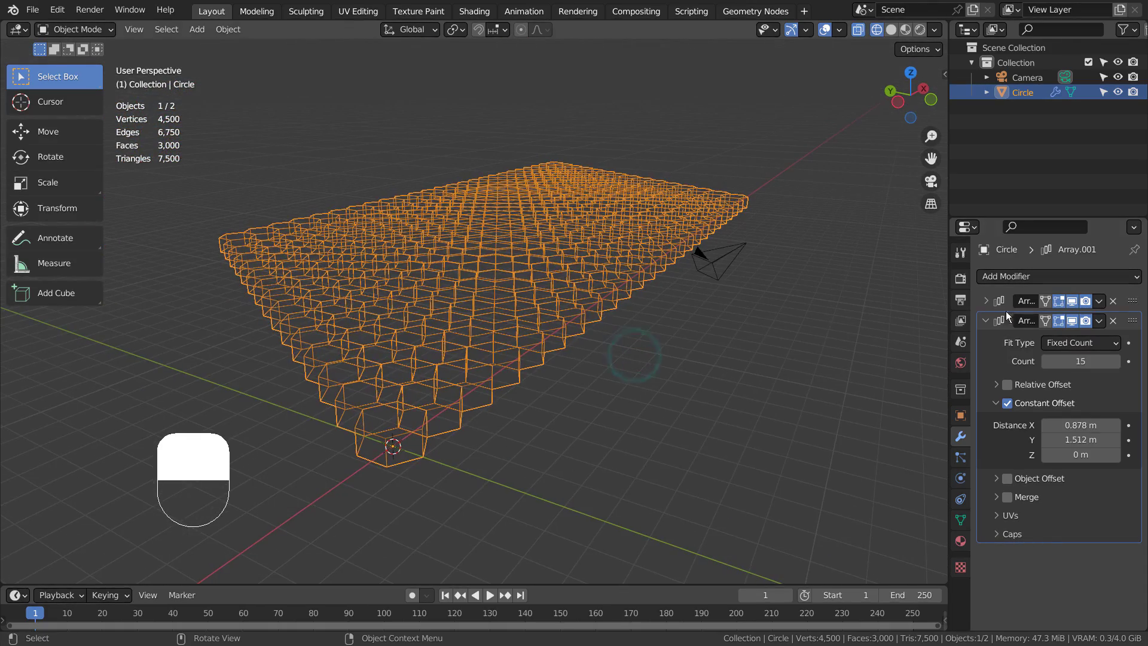
pyautogui.click(986, 321)
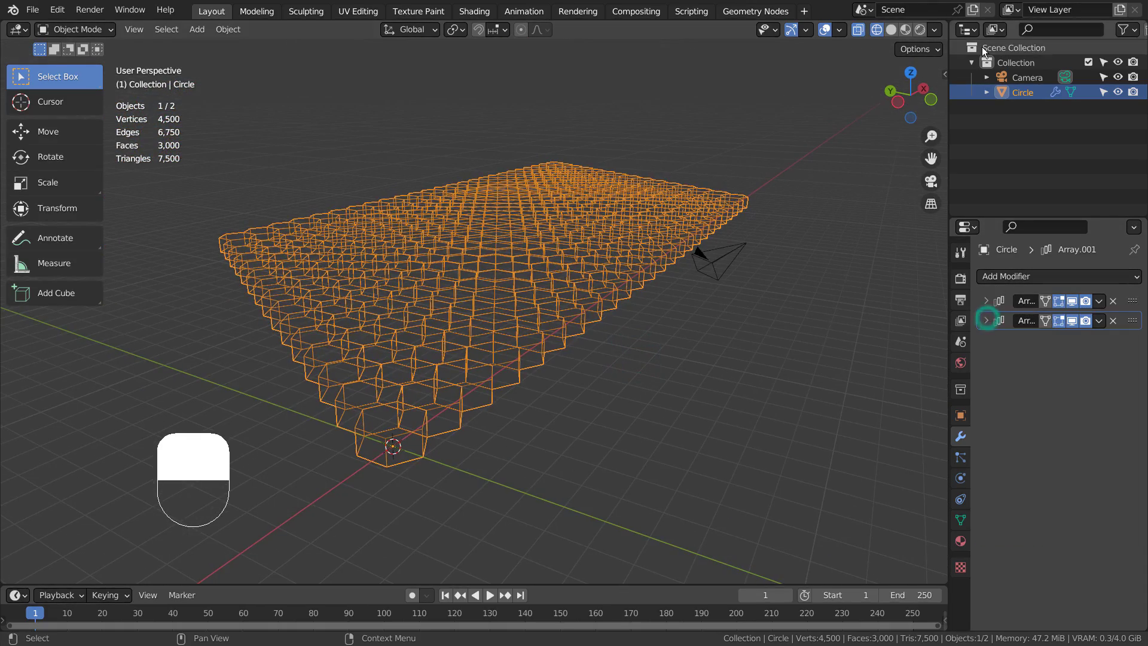
# Step: Switch the viewport to Material Preview shading and inspect the hexagon grid from several angles
pyautogui.click(1020, 97)
pyautogui.click(904, 29)
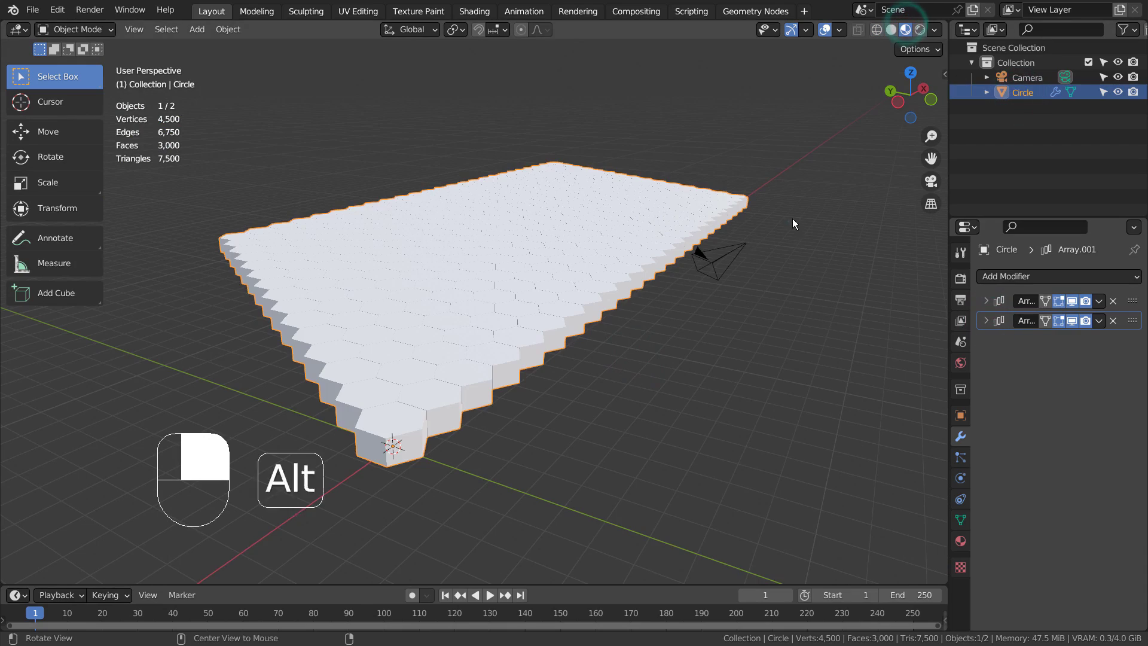
pyautogui.moveTo(792, 218)
pyautogui.keyDown('alt'); pyautogui.mouseDown()
pyautogui.moveTo(732, 301)
pyautogui.moveTo(697, 296)
pyautogui.mouseUp(); pyautogui.keyUp('alt')
pyautogui.scroll(-4, 697, 297)
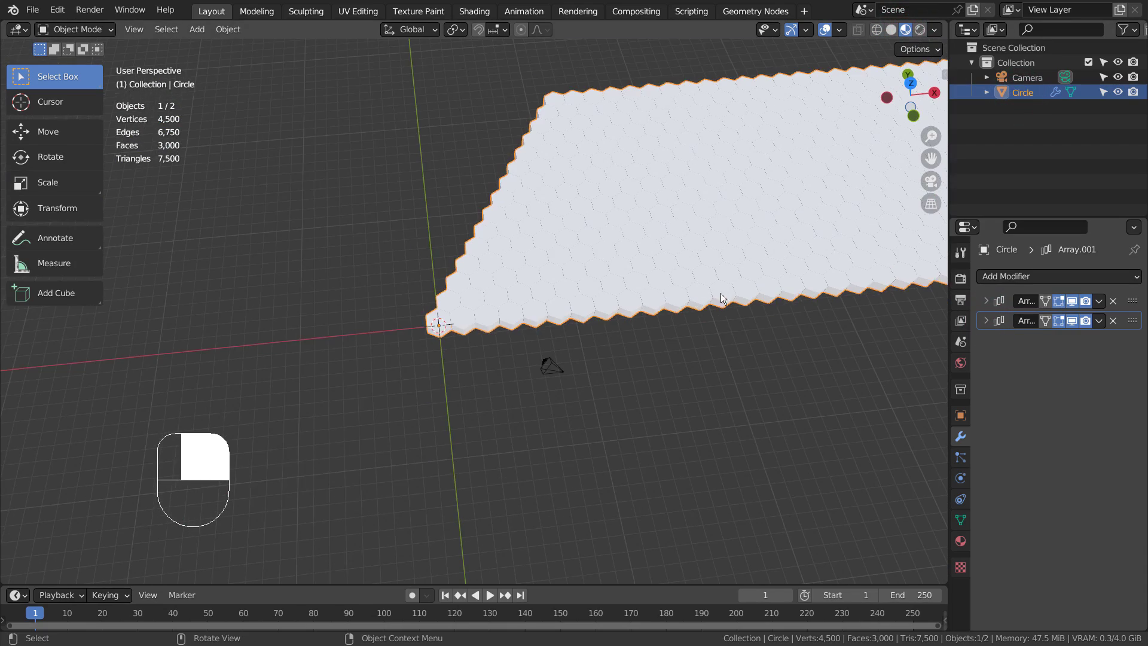
pyautogui.keyDown('alt'); pyautogui.keyDown('shift'); pyautogui.moveTo(790, 323); pyautogui.dragTo(436, 476); pyautogui.keyUp('shift'); pyautogui.keyUp('alt')
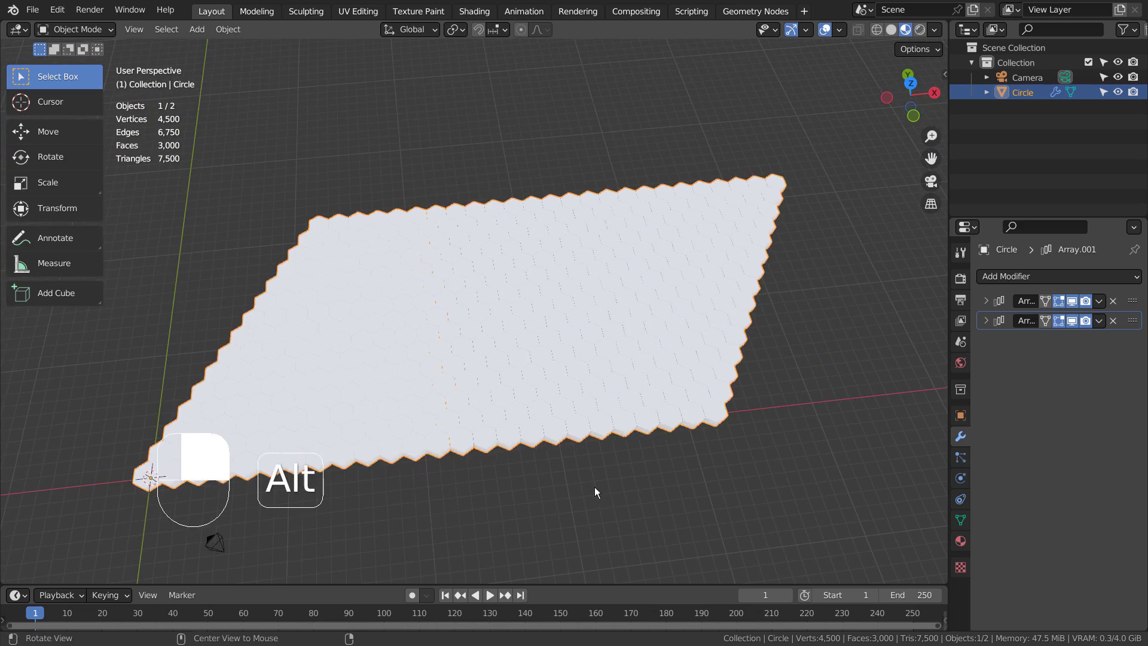
pyautogui.keyDown('alt'); pyautogui.moveTo(594, 487); pyautogui.dragTo(515, 426); pyautogui.keyUp('alt')
pyautogui.keyDown('alt'); pyautogui.keyDown('shift'); pyautogui.moveTo(556, 451); pyautogui.dragTo(706, 336); pyautogui.keyUp('shift'); pyautogui.keyUp('alt')
pyautogui.scroll(4, 464, 340)
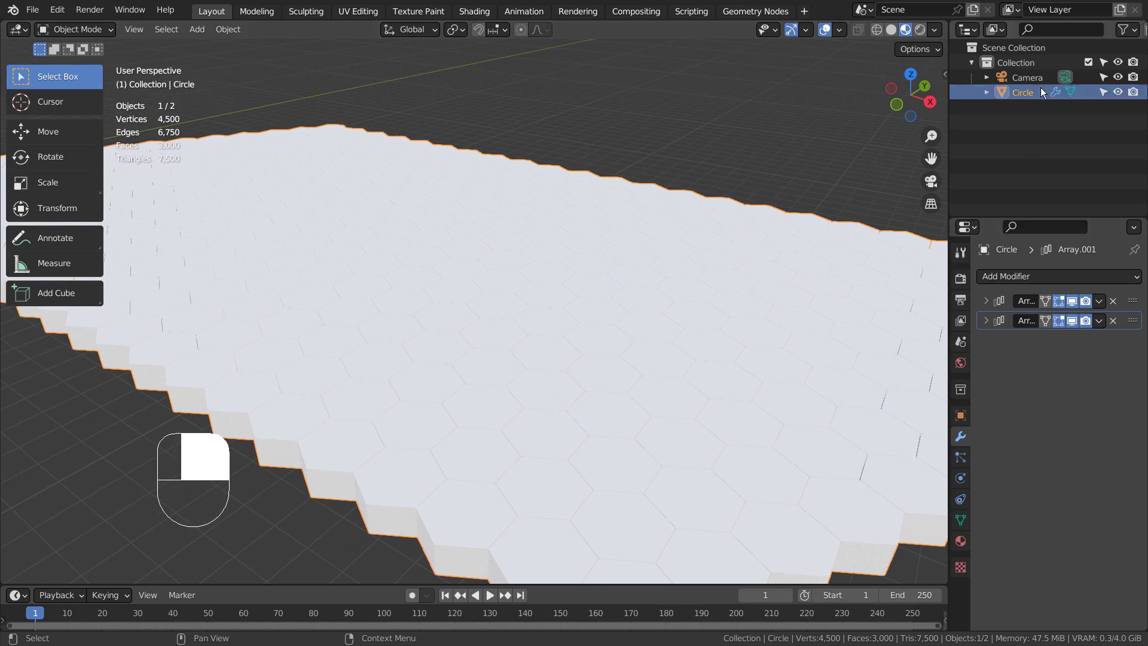
# Step: Create a new material for the hexagon grid and switch to the Shading workspace
pyautogui.click(961, 541)
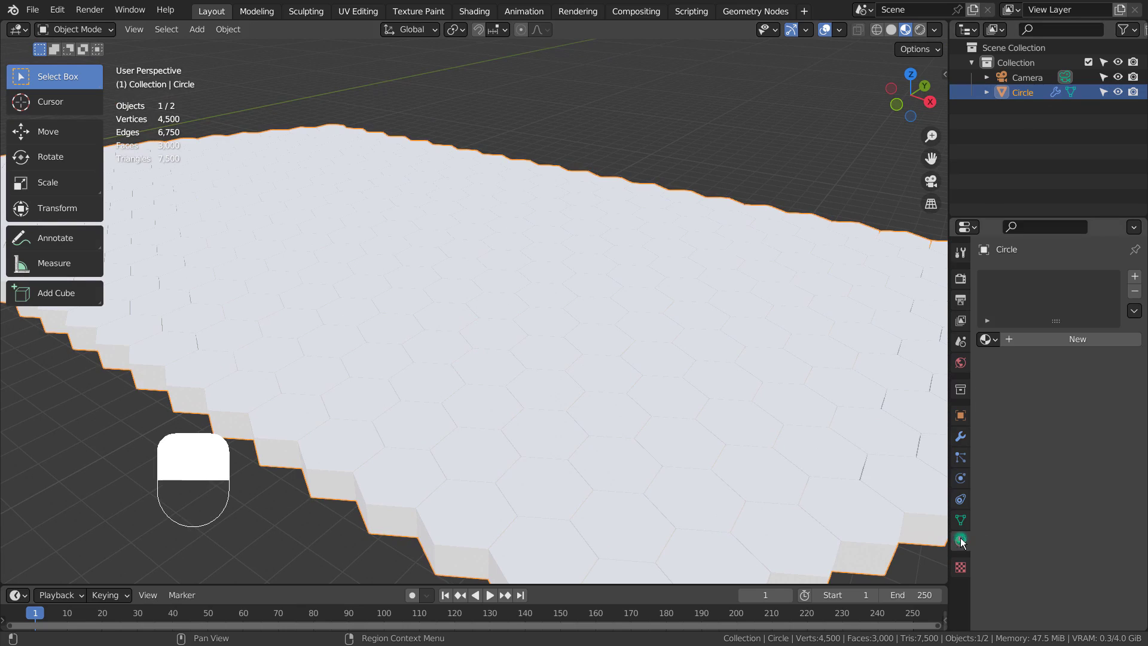
pyautogui.click(1054, 338)
pyautogui.click(471, 8)
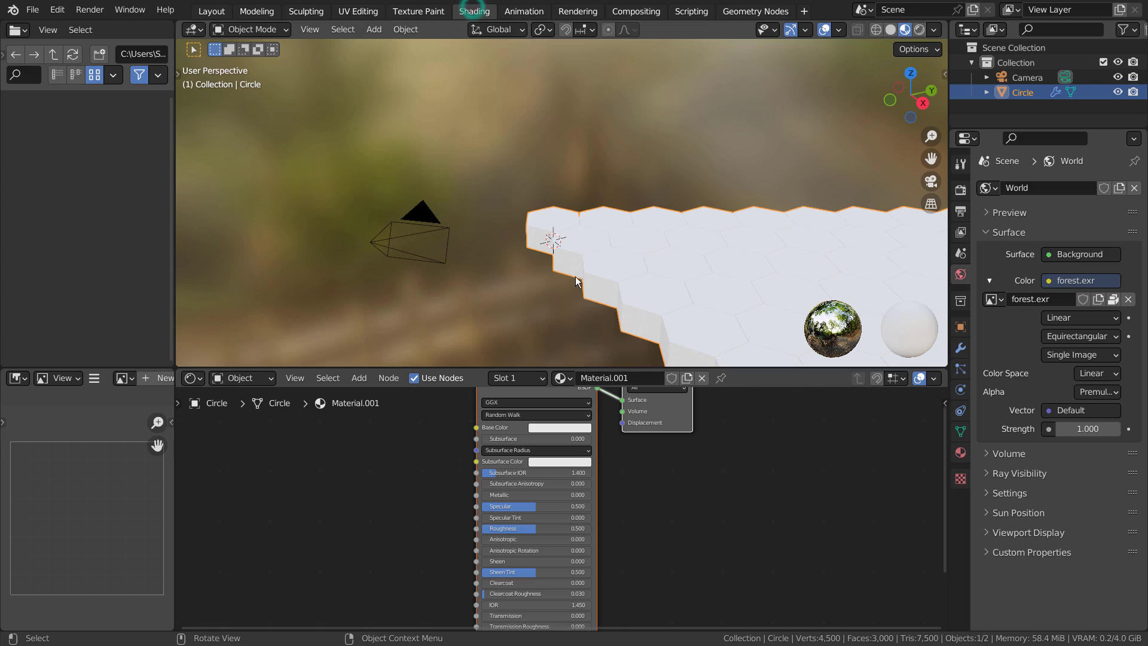
# Step: Add a ColorRamp node and a Gradient Texture node ahead of the Principled BSDF in the material's node tree
pyautogui.hotkey('shift', 'a')
pyautogui.click(344, 445)
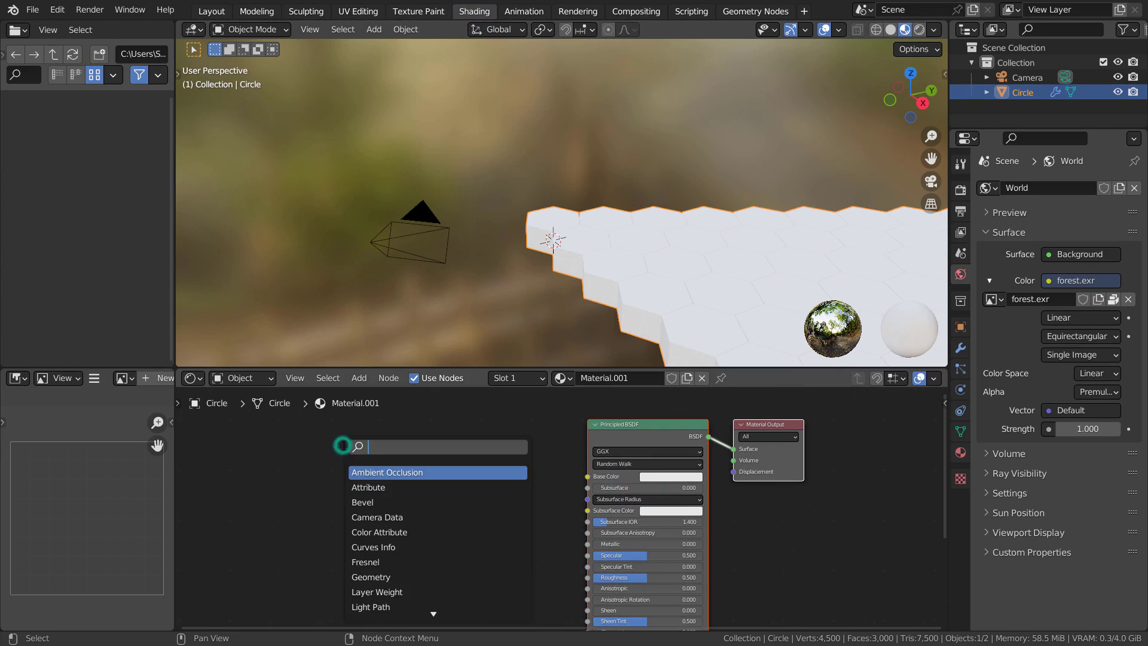
pyautogui.write('c')
pyautogui.click(406, 483)
pyautogui.click(488, 459)
pyautogui.hotkey('shift', 'a')
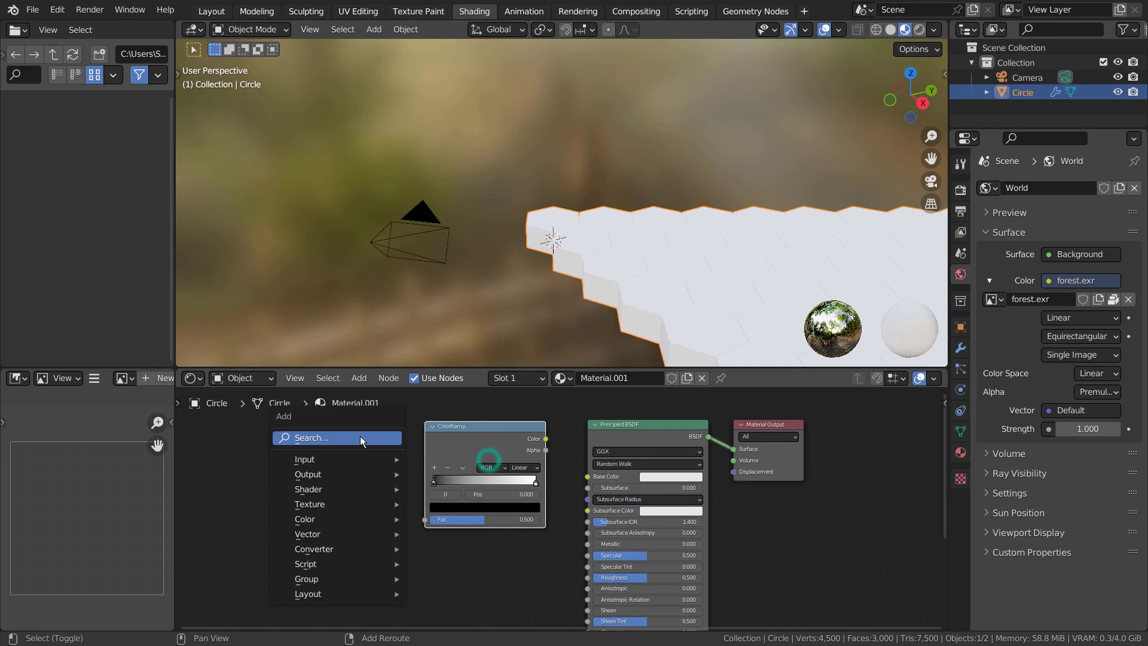
pyautogui.click(360, 436)
pyautogui.write('gra')
pyautogui.click(391, 461)
pyautogui.click(308, 452)
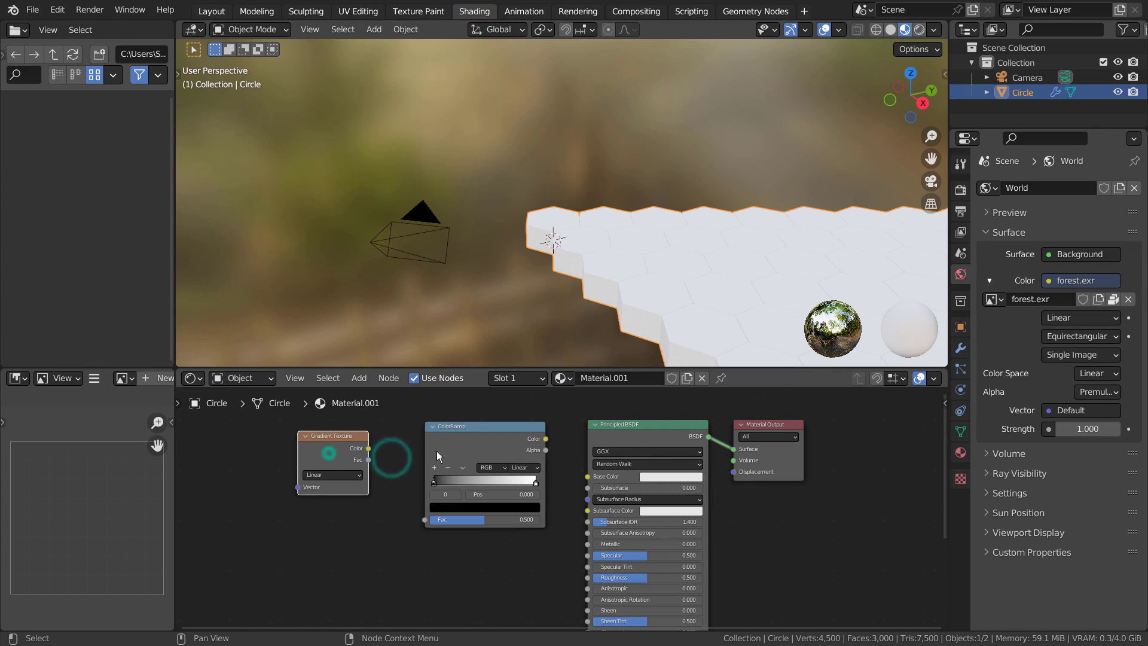
# Step: Connect the Gradient Texture's Color to the ColorRamp's Fac and the ramp's Color to the Principled BSDF's Base Color
pyautogui.moveTo(545, 438); pyautogui.dragTo(588, 476)
pyautogui.moveTo(367, 442); pyautogui.dragTo(402, 480)
pyautogui.moveTo(424, 518); pyautogui.dragTo(425, 520)
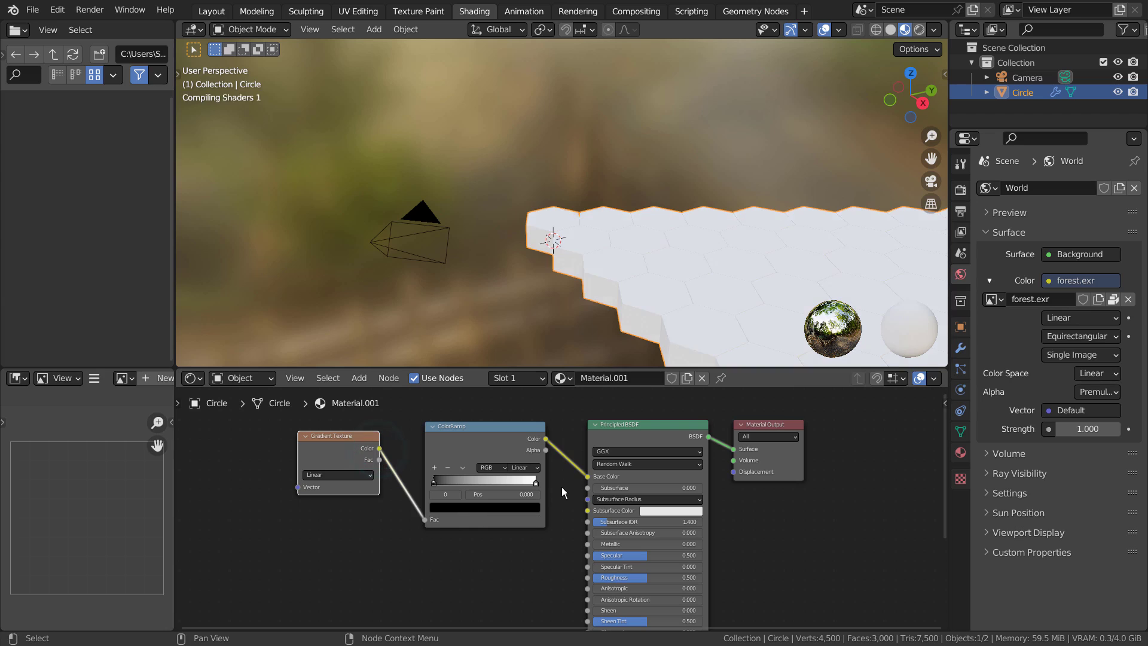
pyautogui.keyDown('alt'); pyautogui.moveTo(573, 275); pyautogui.dragTo(669, 278); pyautogui.keyUp('alt')
pyautogui.scroll(5, 636, 259)
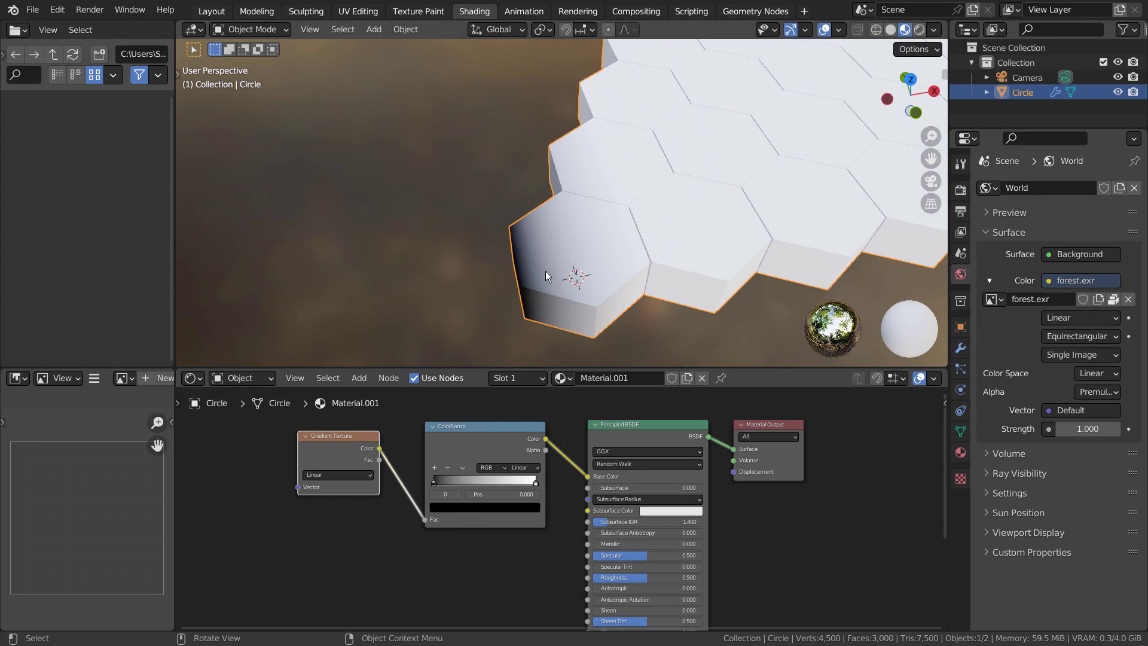
pyautogui.scroll(-6, 554, 242)
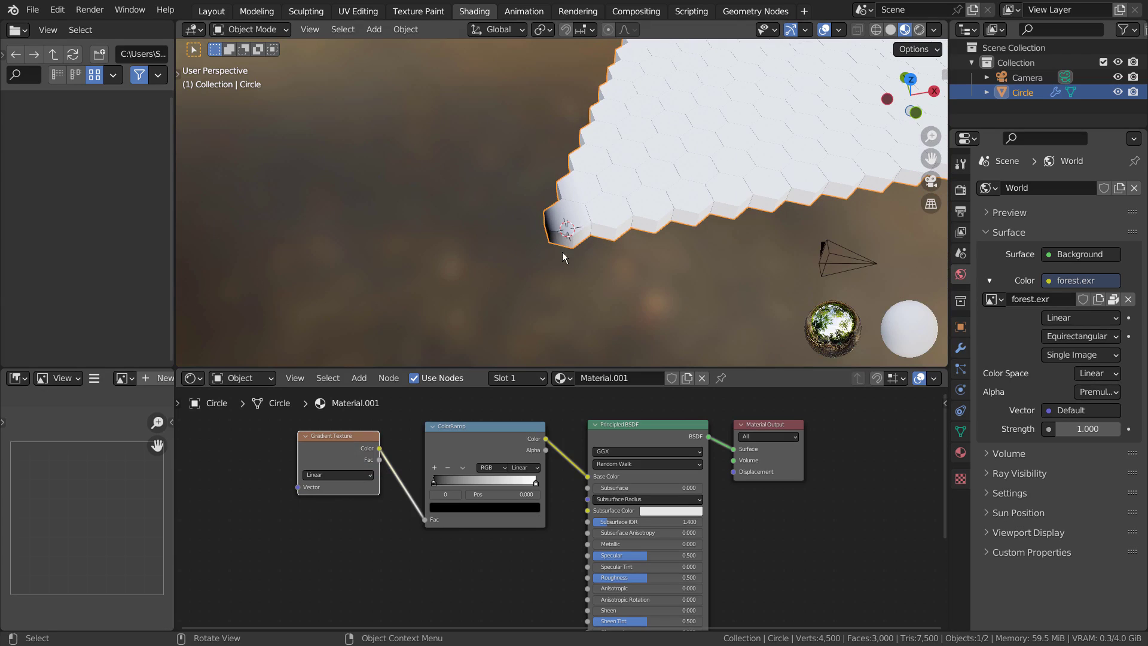
# Step: Color the ColorRamp's first stop red and its last stop yellow
pyautogui.click(479, 509)
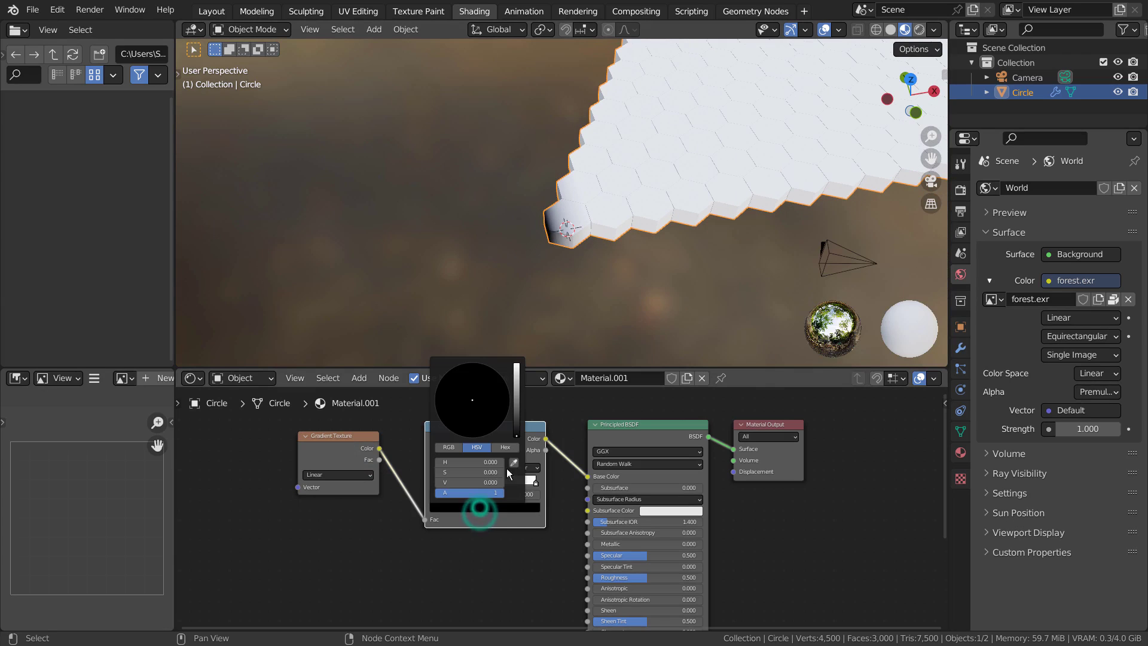
pyautogui.moveTo(516, 428); pyautogui.dragTo(517, 363)
pyautogui.moveTo(474, 429); pyautogui.dragTo(475, 437)
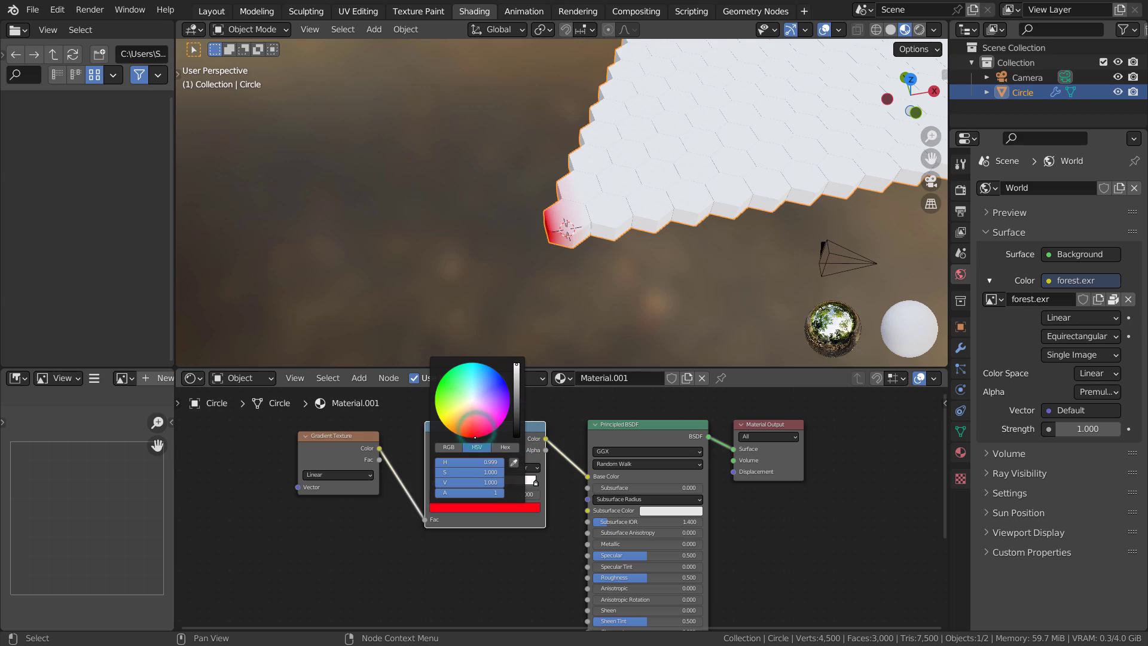
pyautogui.click(537, 483)
pyautogui.click(497, 509)
pyautogui.click(448, 419)
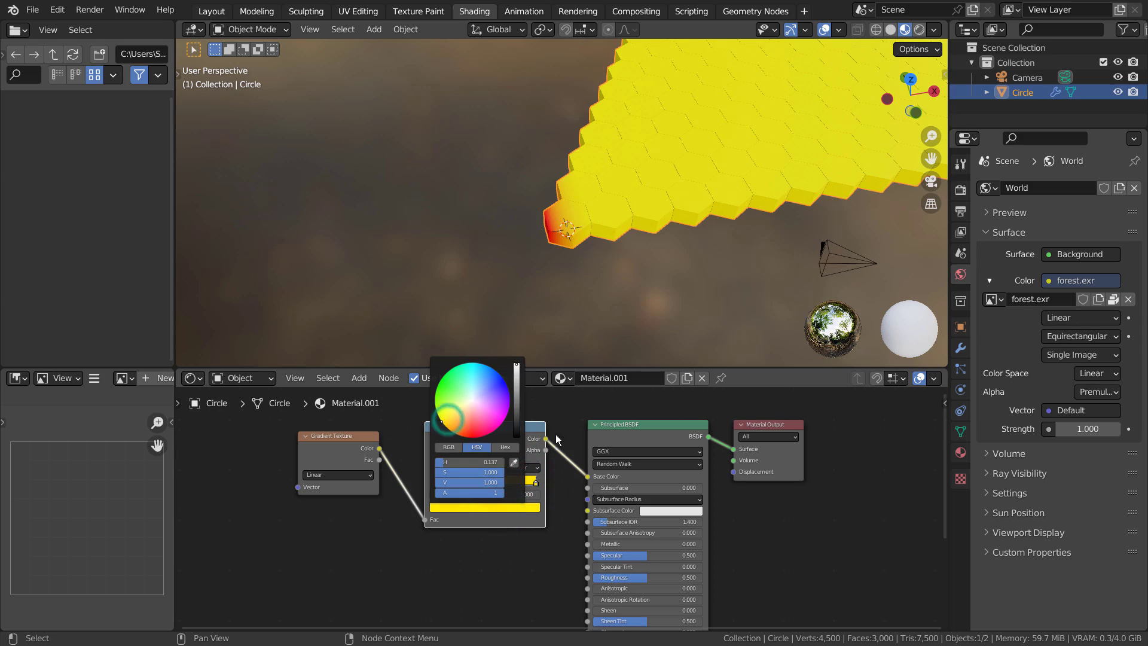
# Step: Set the Principled BSDF's Metallic to about 0.967 and its Roughness to about 0.227
pyautogui.moveTo(610, 546); pyautogui.dragTo(641, 574)
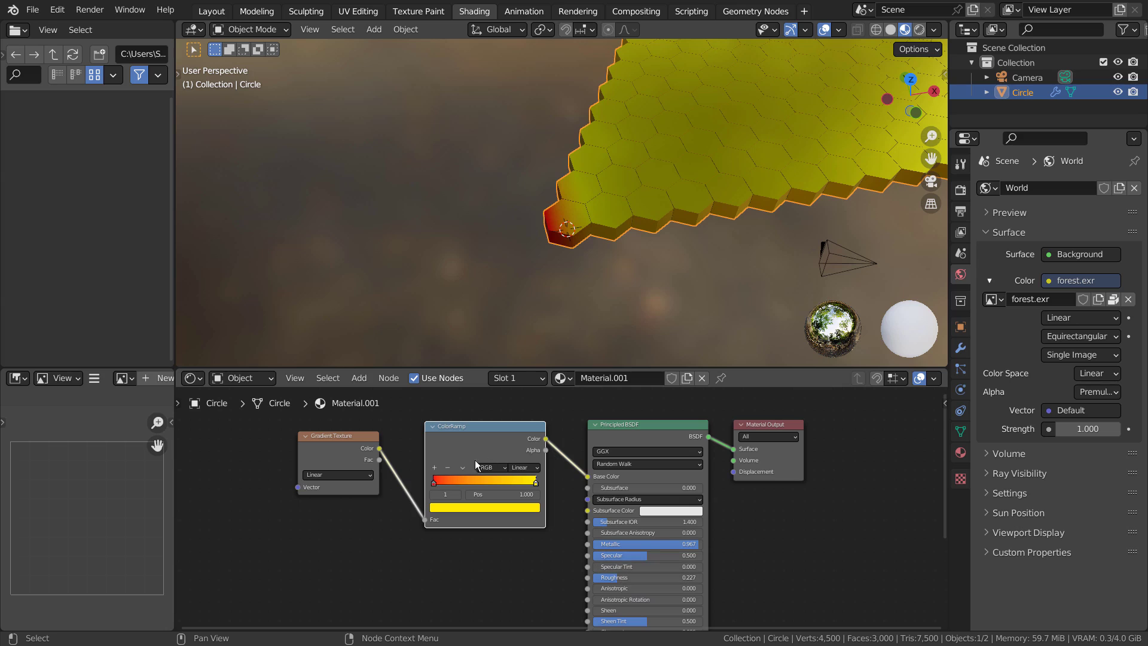
# Step: Add Texture Coordinate and Mapping nodes feeding the Gradient Texture's Vector input
pyautogui.moveTo(343, 441); pyautogui.dragTo(360, 436, button='middle')
pyautogui.click(360, 435)
pyautogui.hotkey('ctrl', 't')
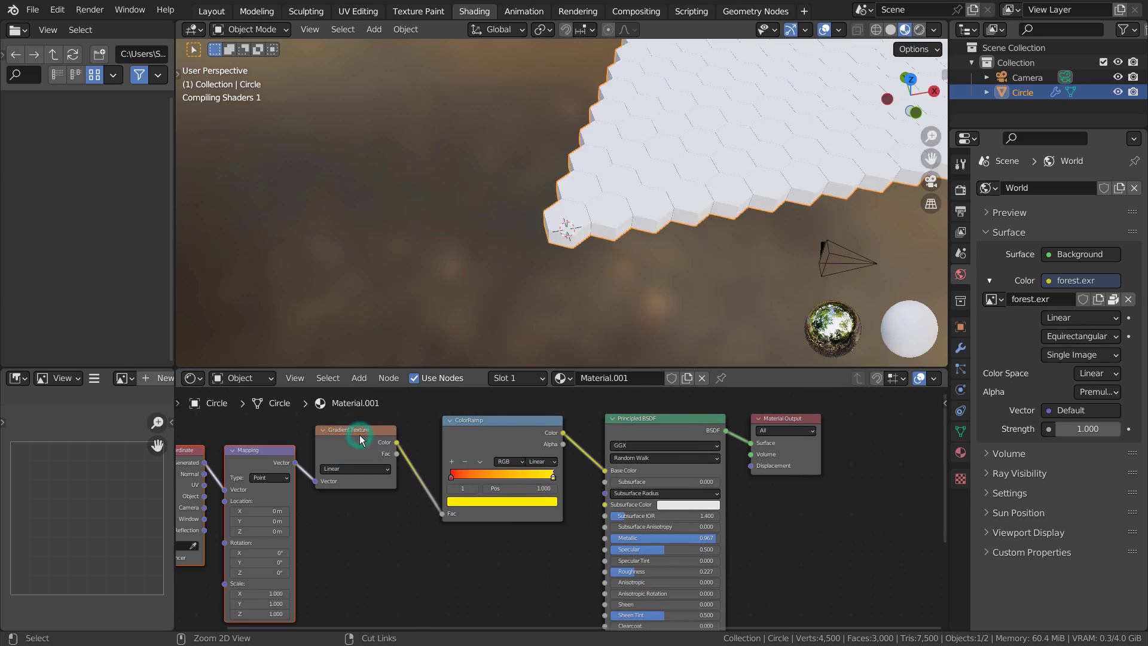
pyautogui.moveTo(393, 521); pyautogui.dragTo(588, 516, button='middle')
pyautogui.scroll(2, 513, 524)
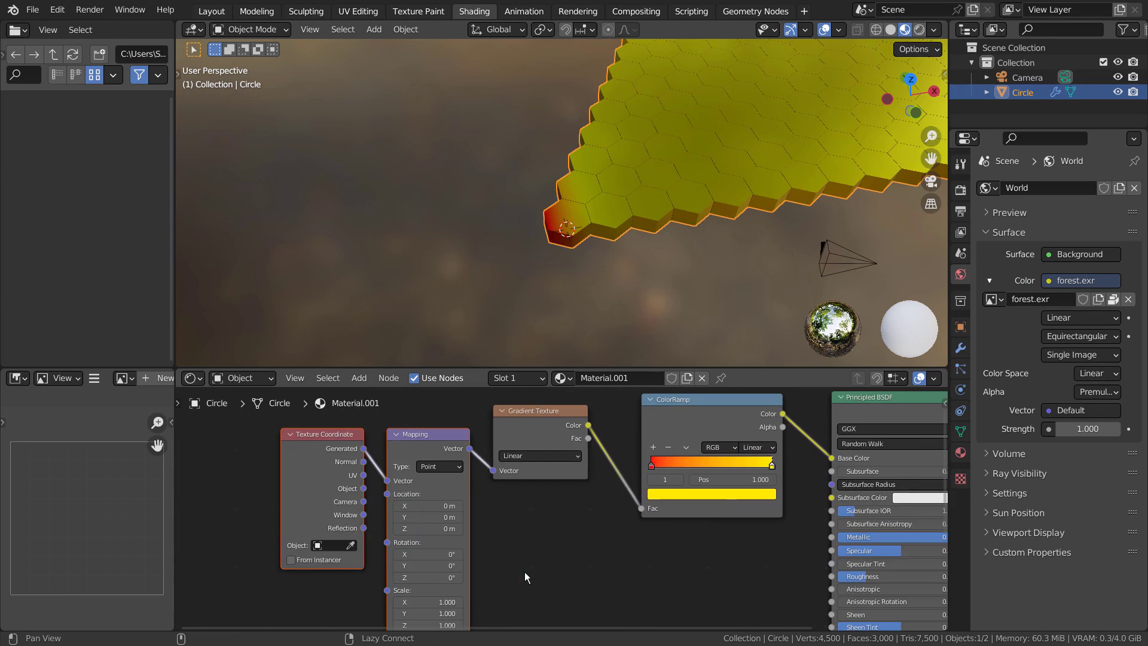
pyautogui.moveTo(525, 571); pyautogui.dragTo(559, 547, button='middle')
# Step: Set the Mapping node's X and Y scale to 0.3
pyautogui.click(554, 518)
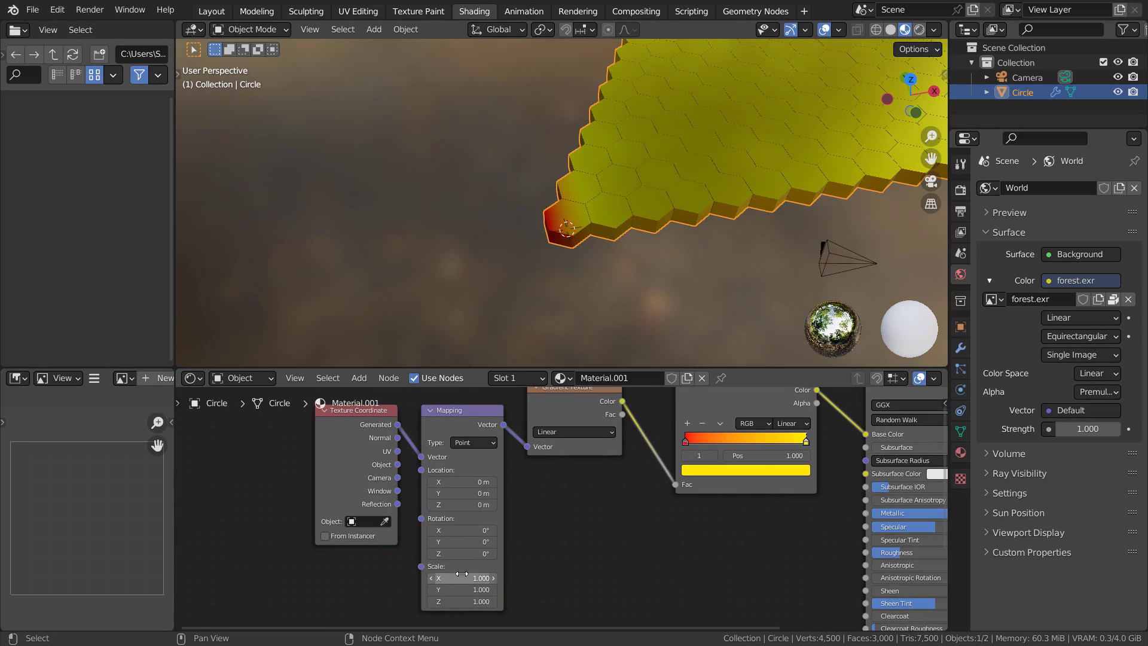
pyautogui.write('0.3')
pyautogui.press('Tab')
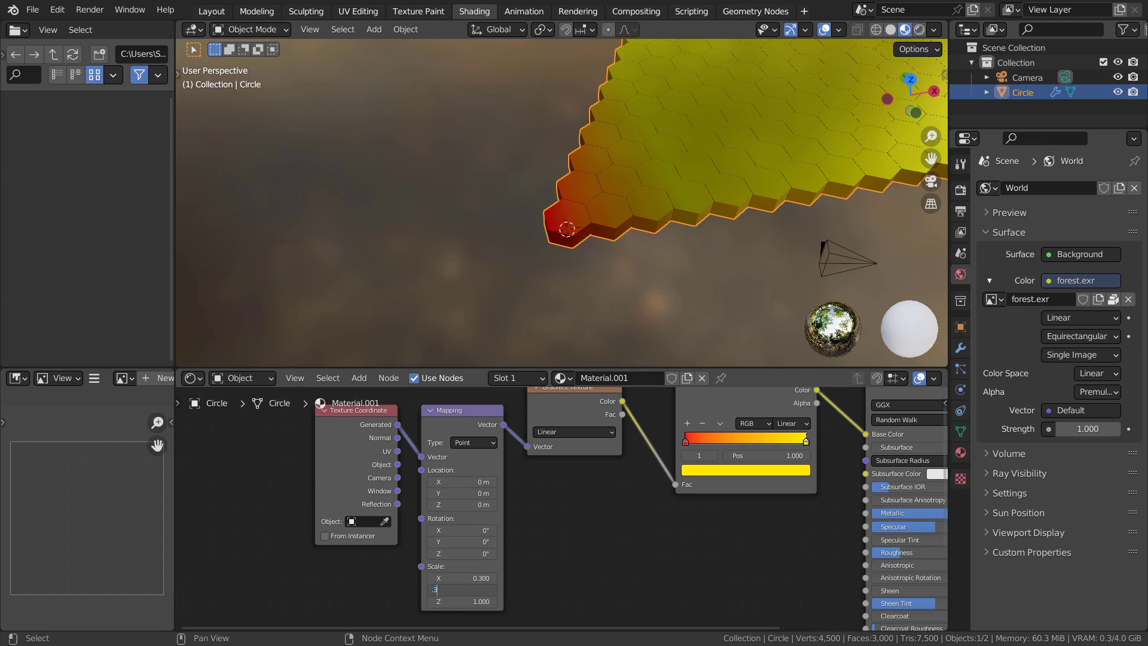
pyautogui.write('.3')
pyautogui.press('Return')
# Step: Set the Mapping node's X and Y scale to 0.05 and its X location to about -0.73 m
pyautogui.write('0.05')
pyautogui.press('Return')
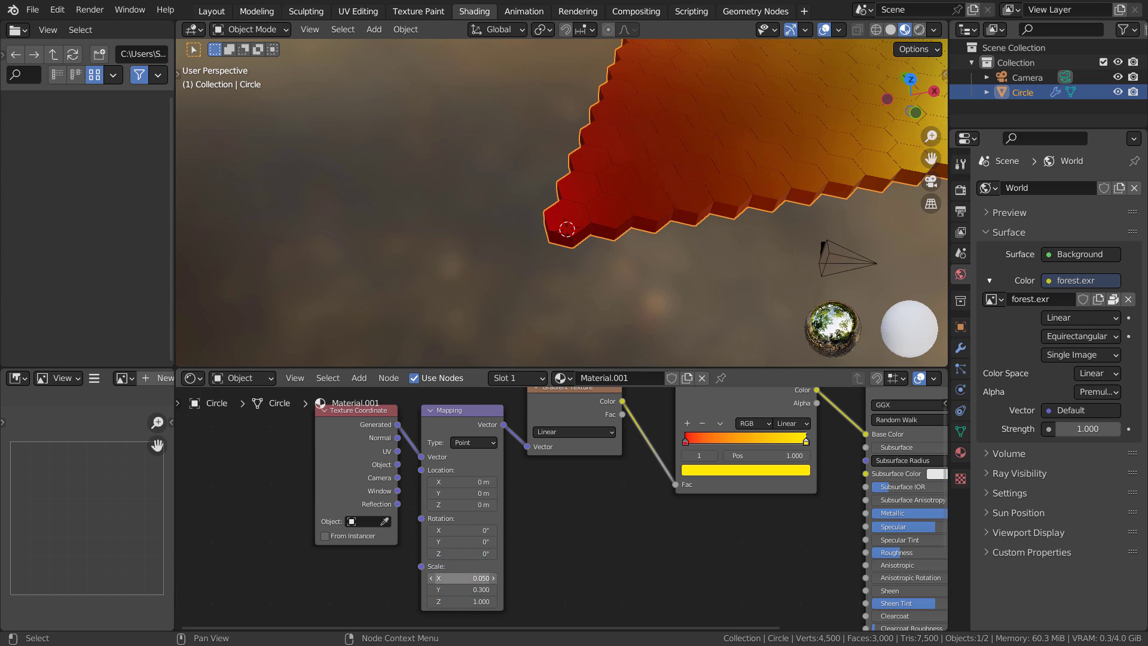
pyautogui.click(461, 590)
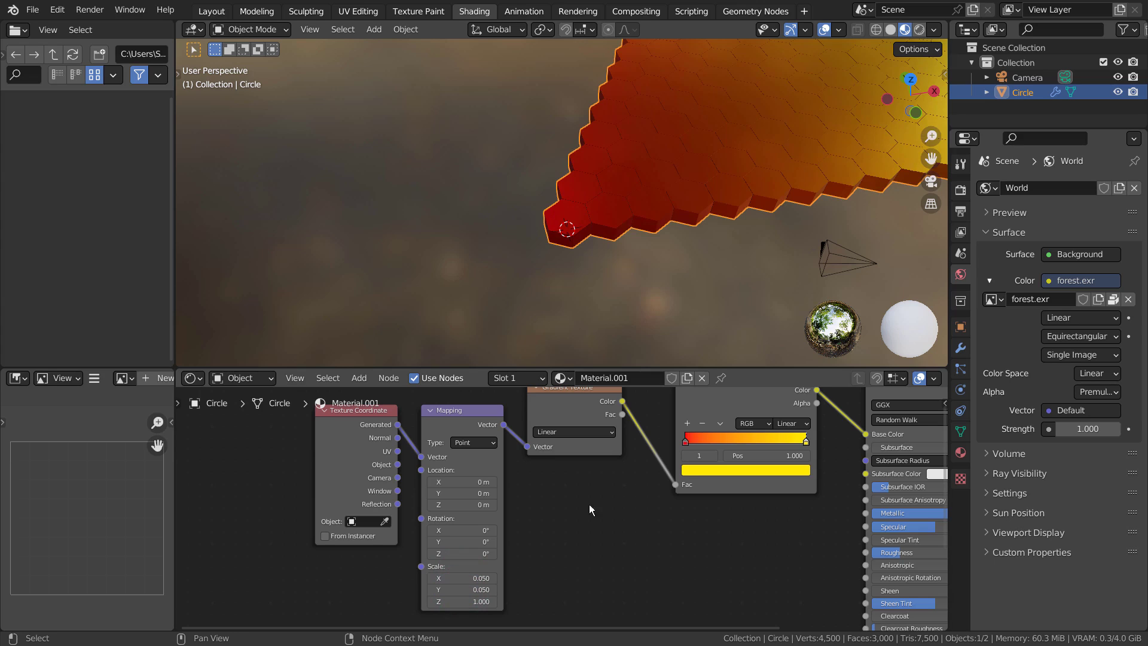
pyautogui.scroll(-5, 755, 221)
pyautogui.moveTo(825, 242)
pyautogui.keyDown('shift'); pyautogui.mouseDown(button='middle')
pyautogui.moveTo(791, 271)
pyautogui.moveTo(681, 304)
pyautogui.moveTo(737, 263)
pyautogui.moveTo(701, 238)
pyautogui.moveTo(572, 194)
pyautogui.moveTo(524, 213)
pyautogui.moveTo(557, 234)
pyautogui.moveTo(638, 229)
pyautogui.moveTo(605, 262)
pyautogui.moveTo(534, 267)
pyautogui.moveTo(578, 260)
pyautogui.mouseUp(button='middle'); pyautogui.keyUp('shift')
pyautogui.moveTo(456, 480)
pyautogui.mouseDown()
pyautogui.moveTo(497, 480)
pyautogui.moveTo(415, 482)
pyautogui.moveTo(440, 480)
pyautogui.mouseUp()
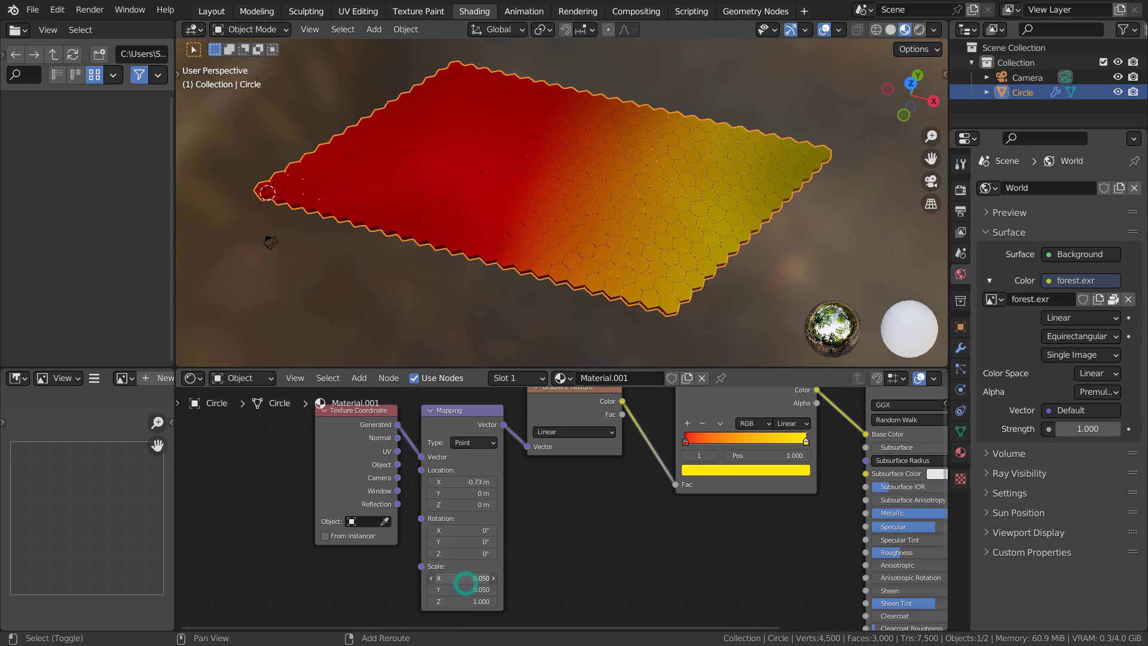
# Step: Set the Mapping node's X and Y scale to 0.03
pyautogui.moveTo(465, 583); pyautogui.dragTo(465, 583)
pyautogui.click(477, 580)
pyautogui.write('0.03')
pyautogui.press('Tab')
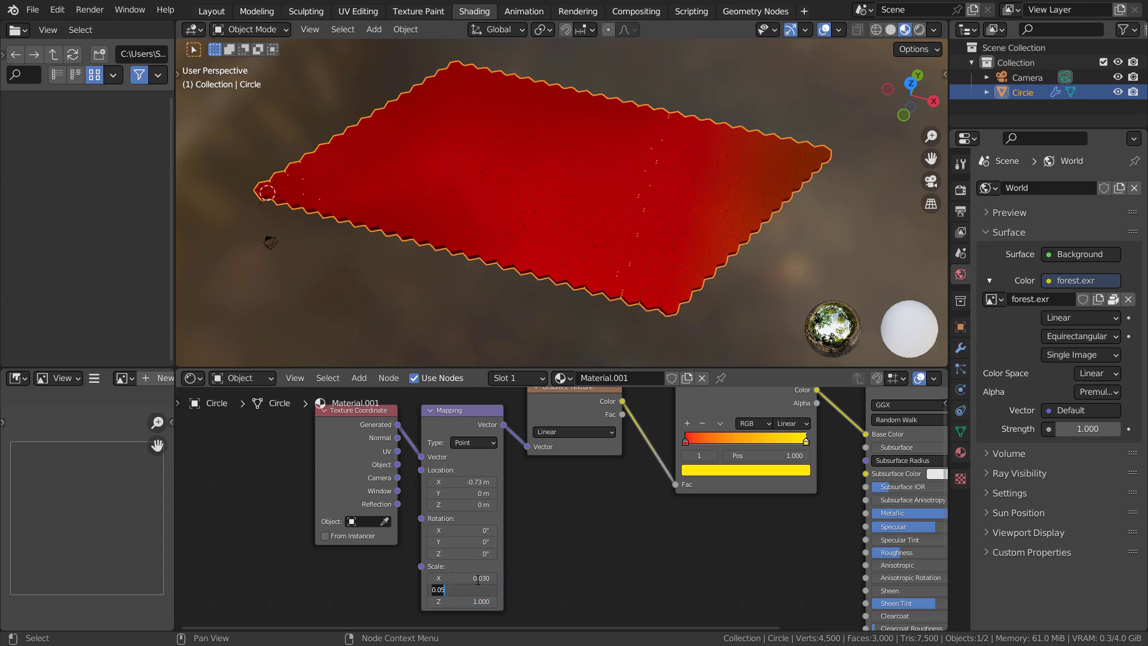
pyautogui.write('.03')
pyautogui.press('Return')
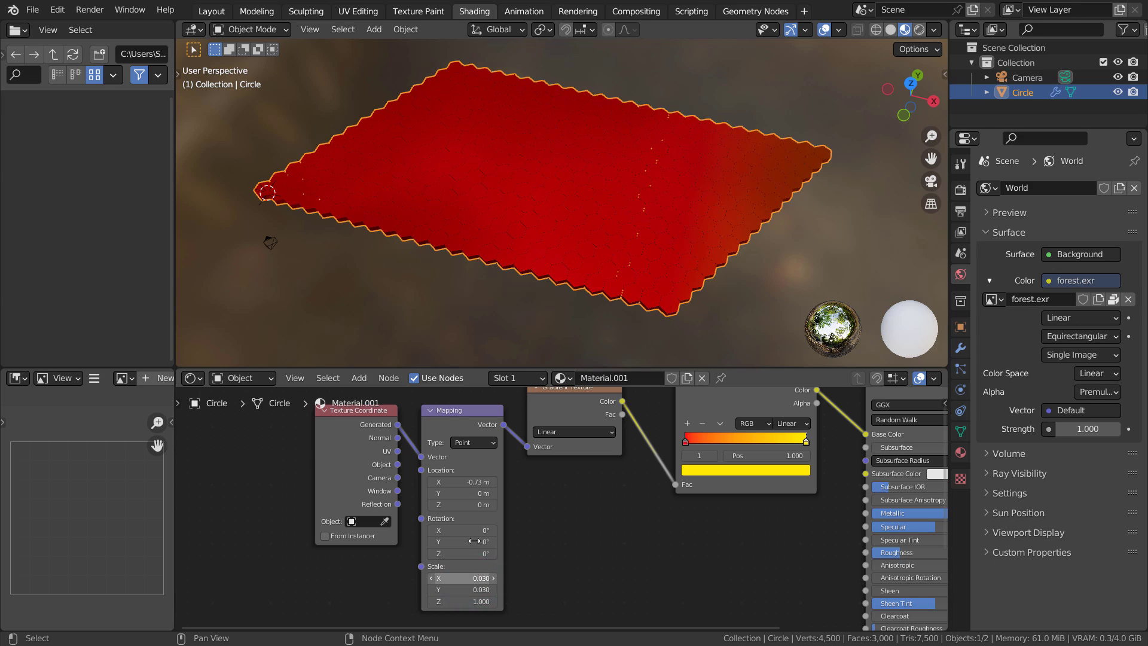
# Step: Set the Mapping node's X location to about -0.25 m to shift the gradient across the grid
pyautogui.moveTo(475, 482)
pyautogui.mouseDown()
pyautogui.moveTo(454, 482)
pyautogui.moveTo(488, 482)
pyautogui.mouseUp()
pyautogui.moveTo(573, 250); pyautogui.dragTo(604, 253, button='middle')
pyautogui.scroll(3, 678, 187)
# Step: Check the grid's base mesh in Edit Mode, return to Object Mode and view the gradient from a low angle
pyautogui.press('Tab')
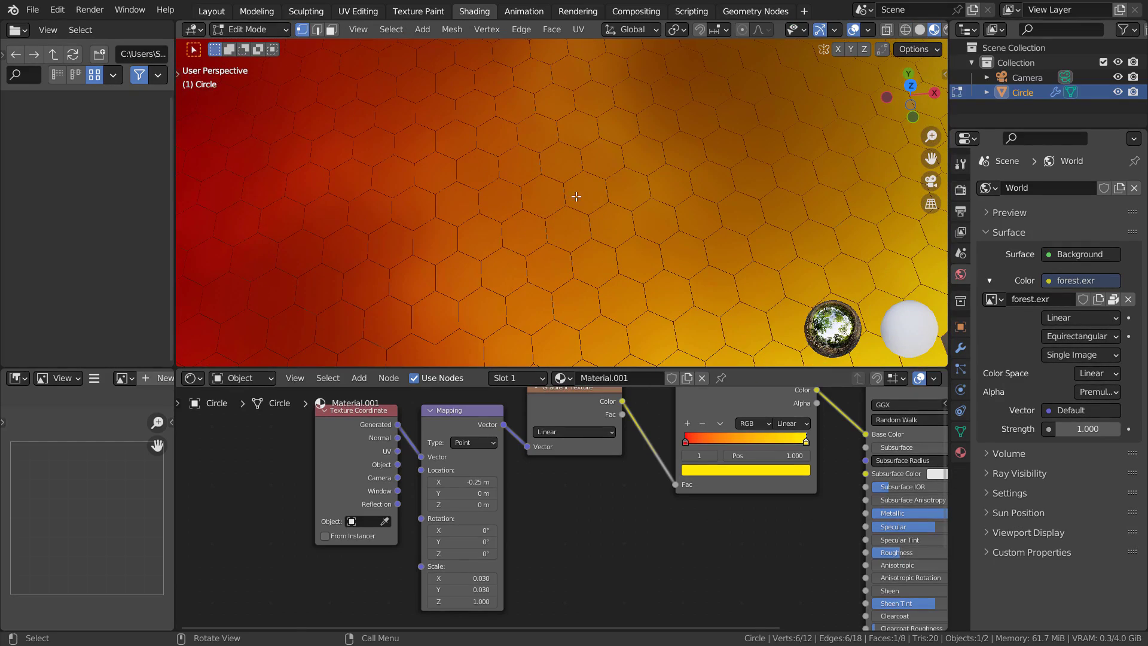
pyautogui.press('Tab')
pyautogui.moveTo(531, 295); pyautogui.dragTo(520, 223, button='middle')
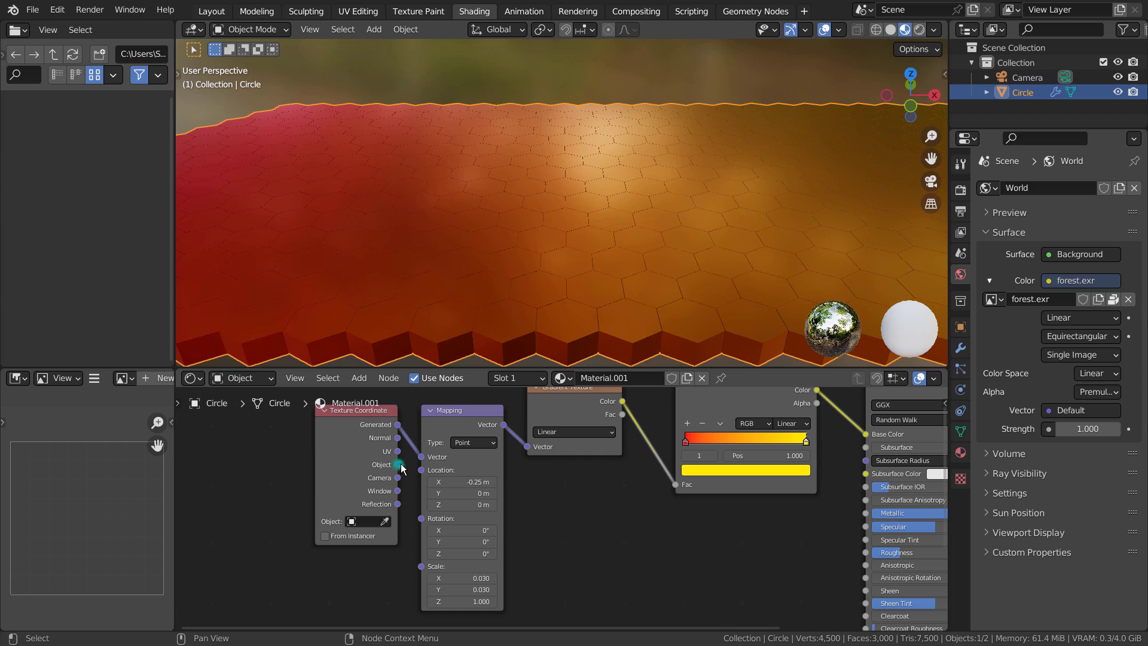
# Step: Try feeding the Mapping node from the Object texture coordinates, and undo the change
pyautogui.moveTo(399, 464); pyautogui.dragTo(421, 457)
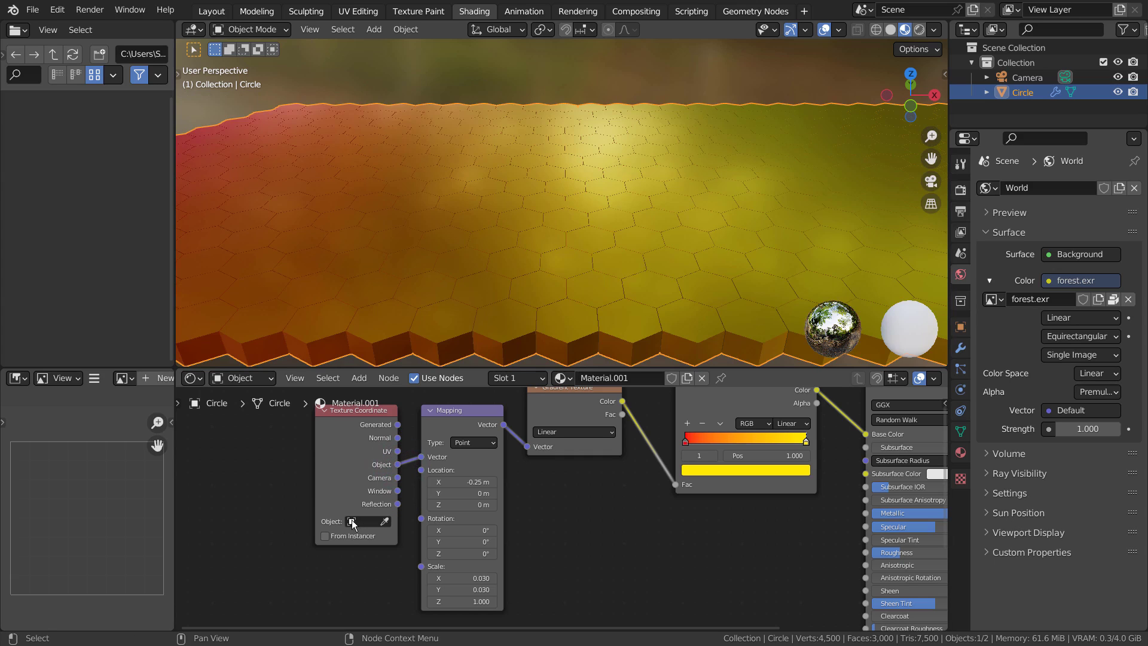
pyautogui.click(353, 524)
pyautogui.click(371, 412)
pyautogui.moveTo(546, 311); pyautogui.dragTo(627, 226, button='middle')
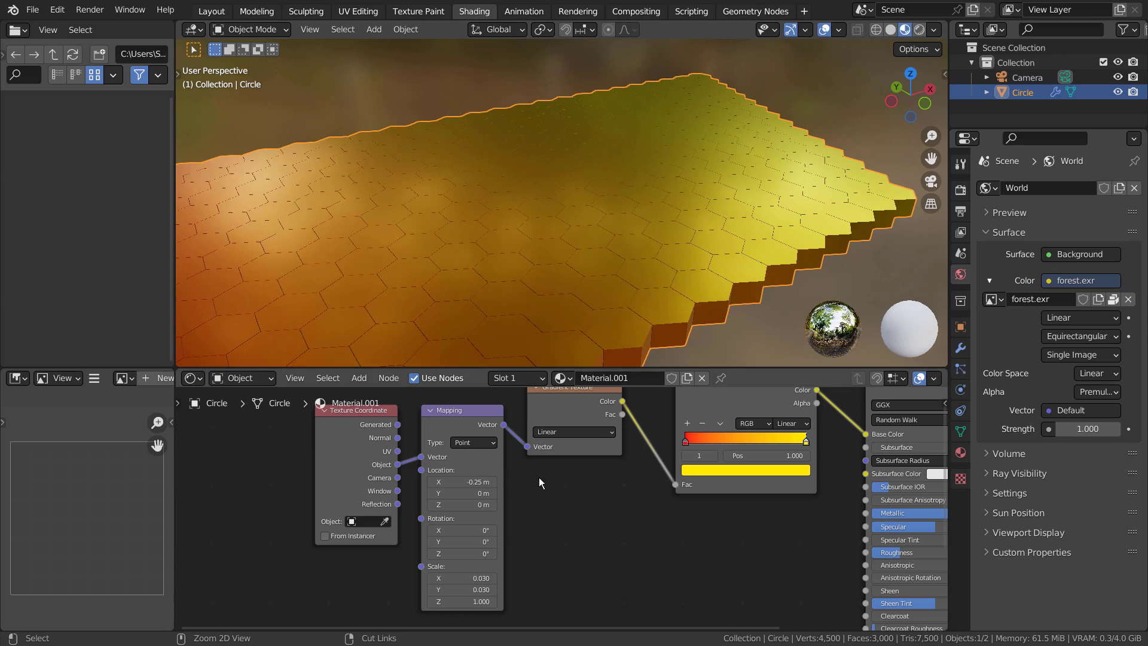
pyautogui.hotkey('ctrl', 'z')
pyautogui.hotkey('ctrl', 'z')
# Step: Examine the gradient across the whole grid and check the base mesh in Edit Mode
pyautogui.scroll(-4, 682, 281)
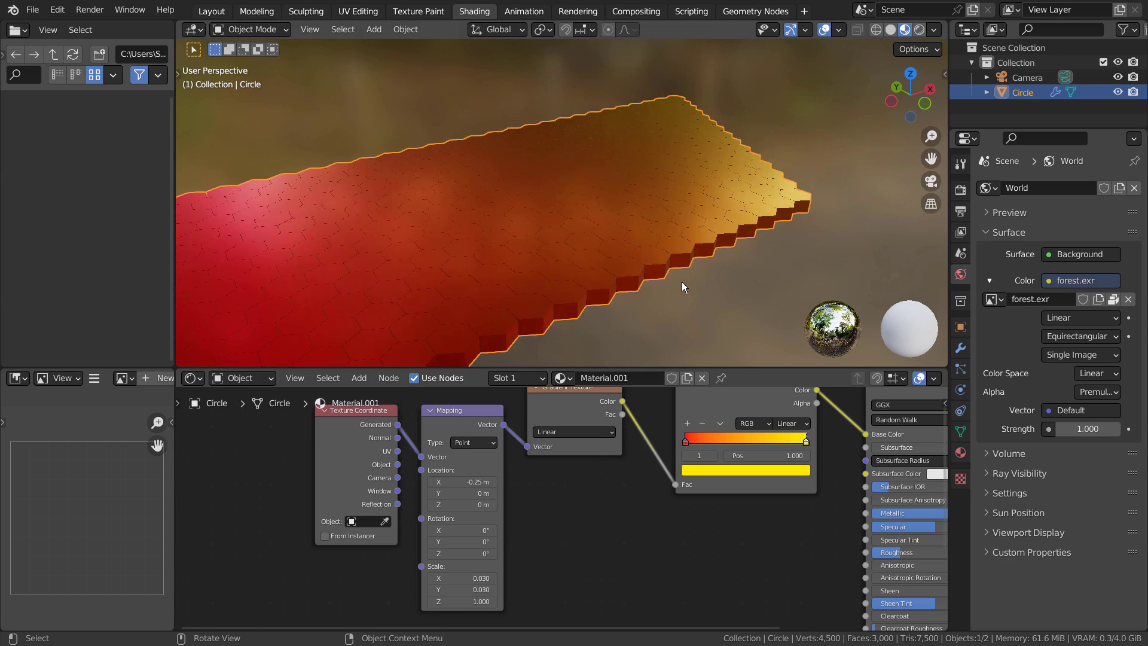
pyautogui.keyDown('alt'); pyautogui.moveTo(682, 282); pyautogui.dragTo(597, 290); pyautogui.keyUp('alt')
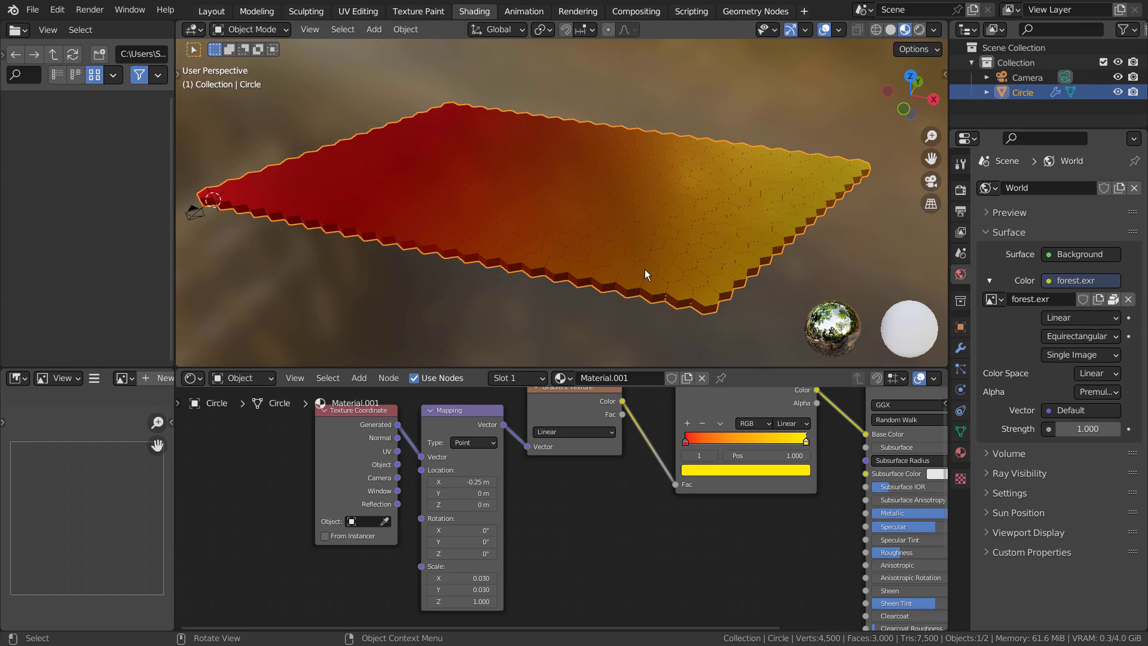
pyautogui.press('Tab')
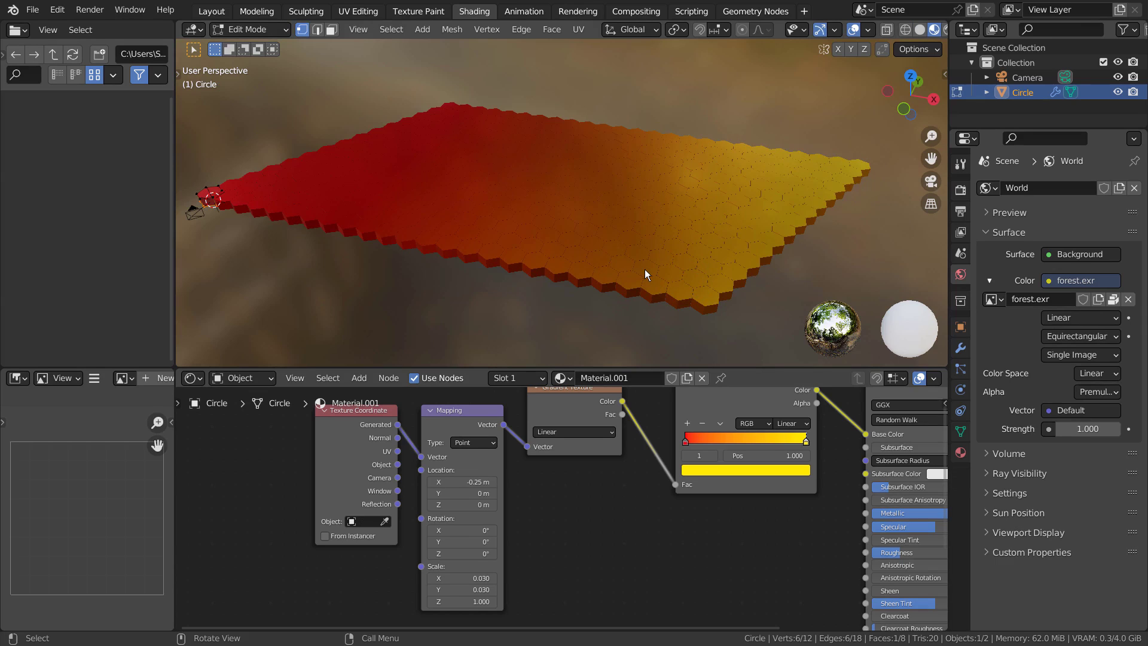
pyautogui.press('Tab')
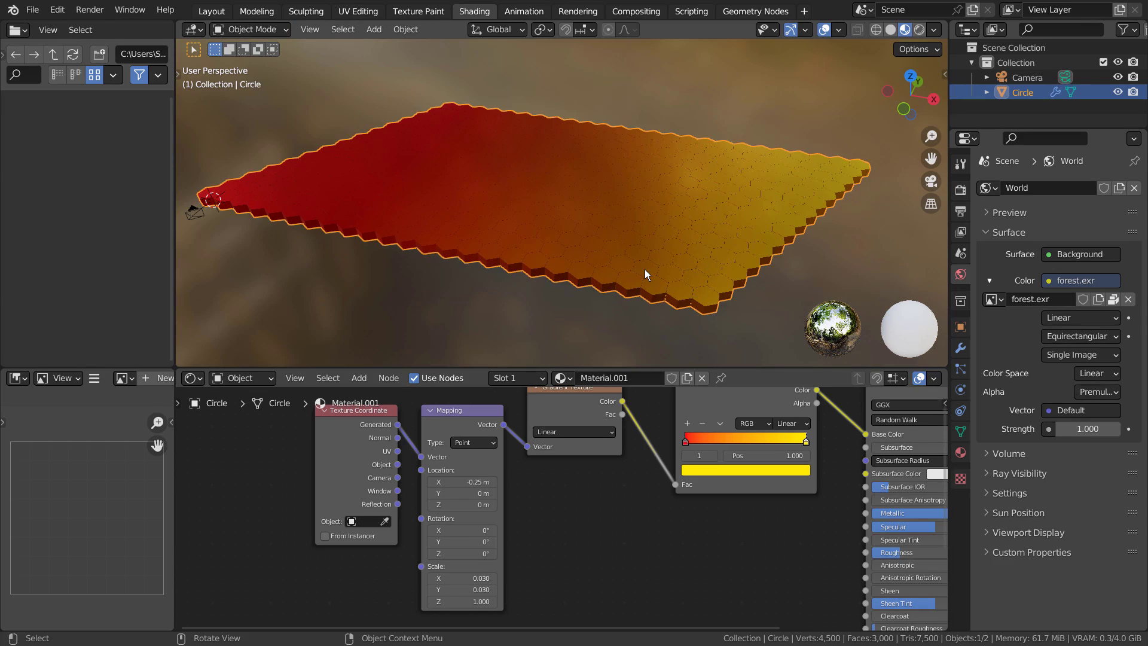
# Step: Apply both Array modifiers to the hexagon object and inspect the grid
pyautogui.click(961, 348)
pyautogui.hotkey('ctrl', 'a')
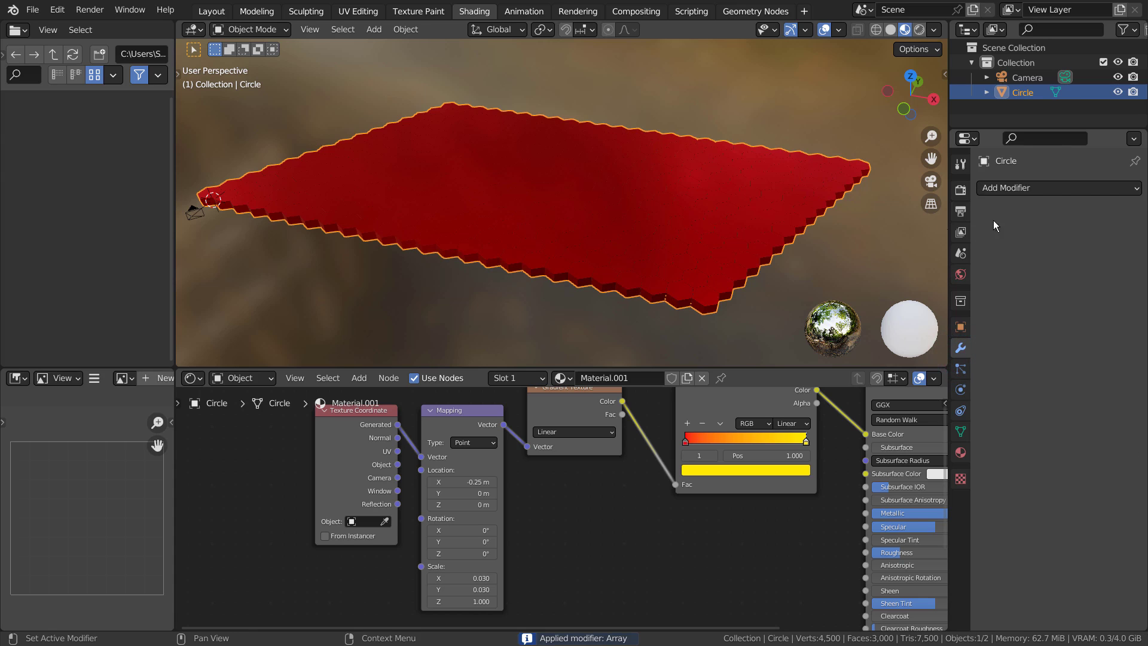
pyautogui.moveTo(661, 221); pyautogui.dragTo(436, 212, button='middle')
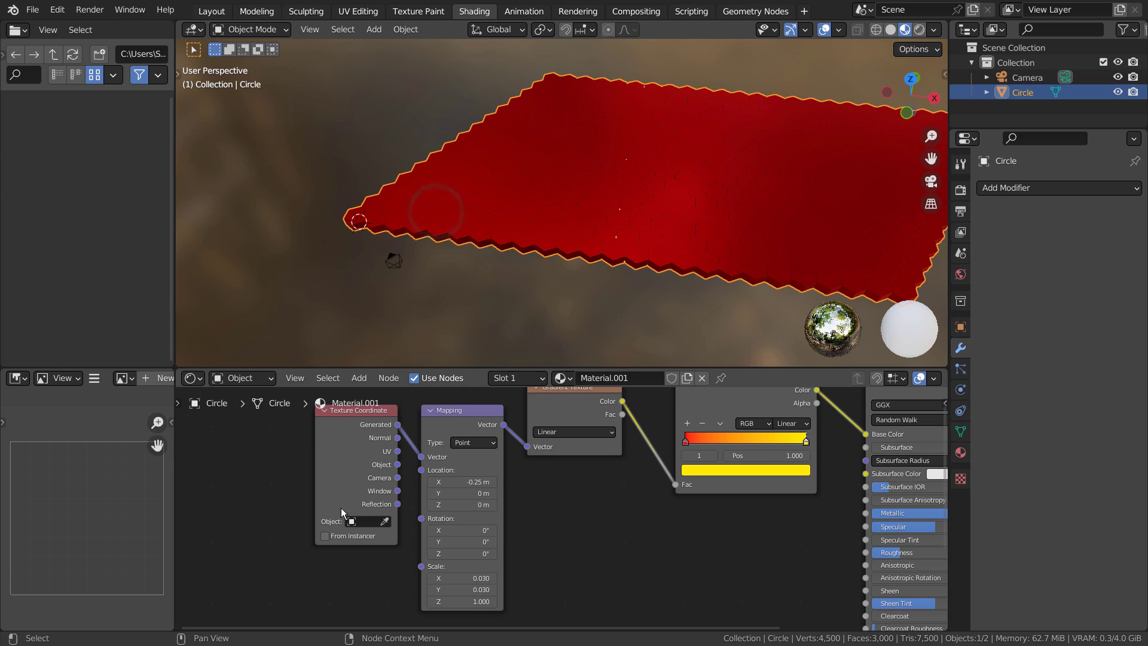
# Step: Set the Mapping node's X and Y scale to 1.2 to spread the gradient over the applied grid
pyautogui.click(362, 521)
pyautogui.click(360, 412)
pyautogui.moveTo(463, 578)
pyautogui.mouseDown()
pyautogui.moveTo(517, 579)
pyautogui.moveTo(428, 578)
pyautogui.moveTo(465, 578)
pyautogui.mouseUp()
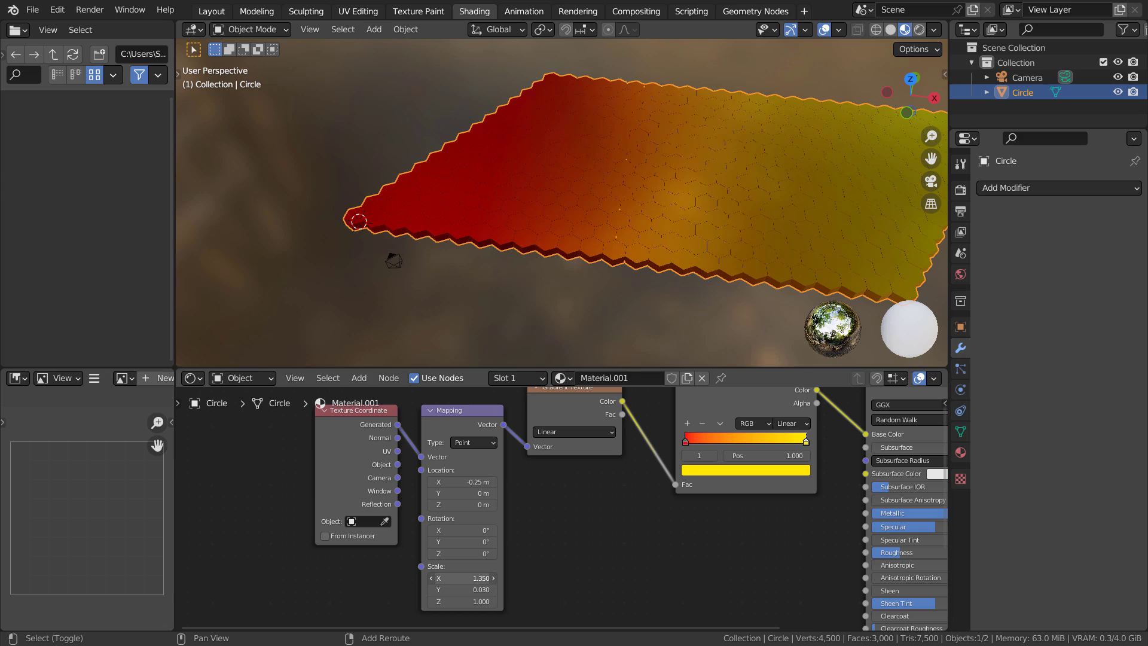
pyautogui.click(468, 589)
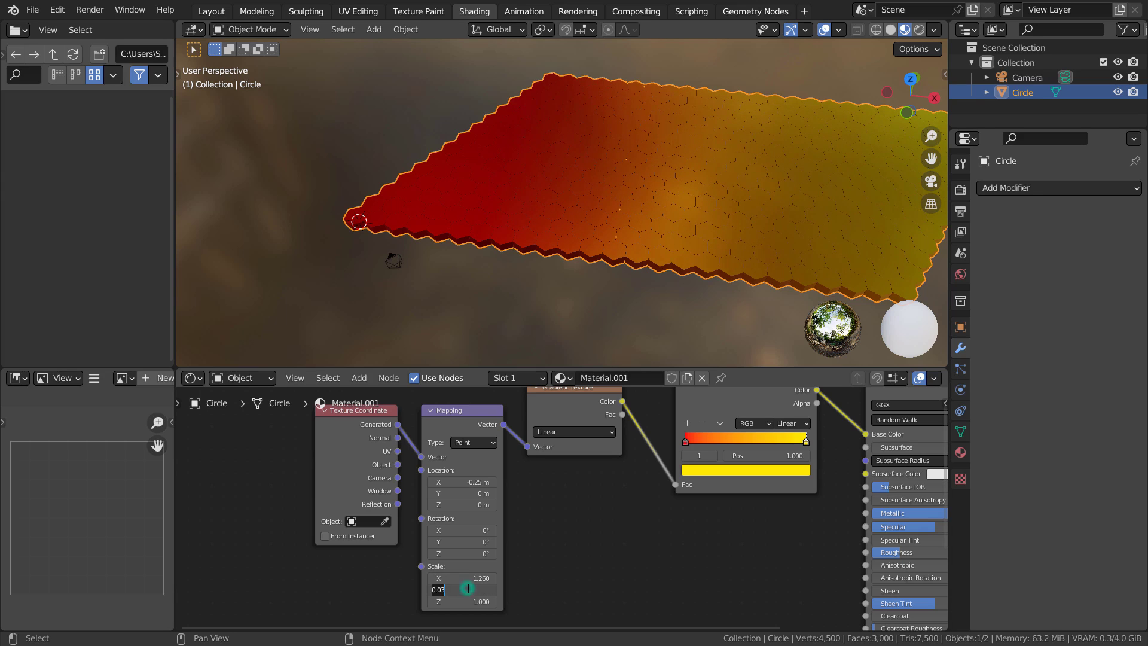
pyautogui.write('1.2')
pyautogui.press('Return')
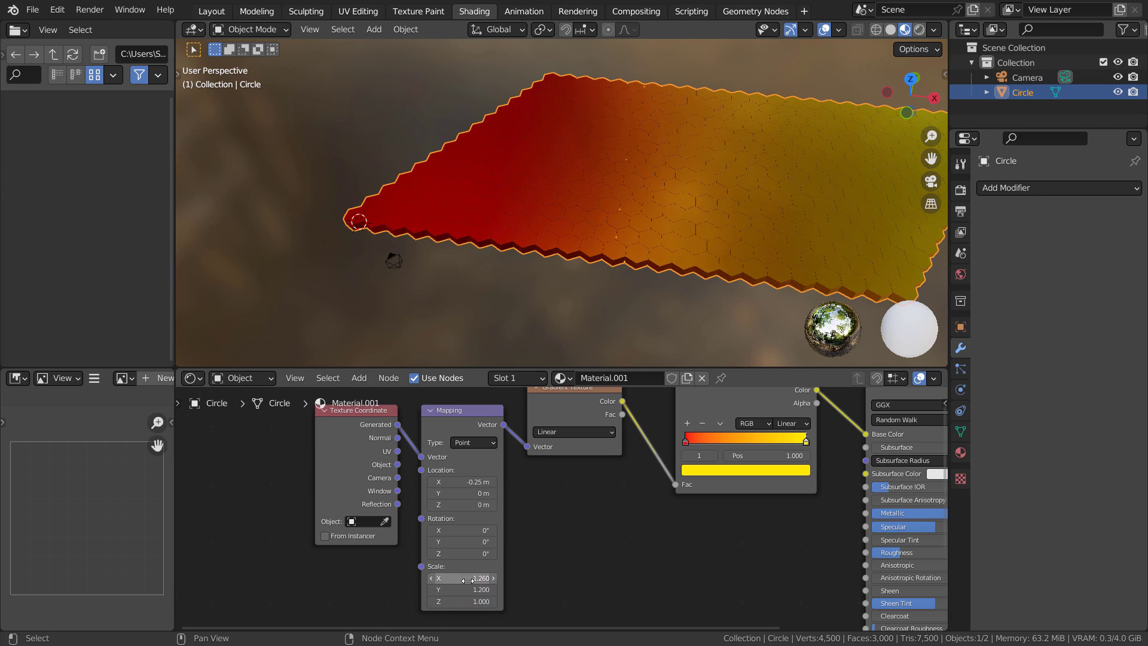
pyautogui.click(470, 579)
pyautogui.write('1.2')
pyautogui.press('Return')
# Step: Try a different X location on the Mapping node, undo it and view the full grid
pyautogui.moveTo(476, 482)
pyautogui.mouseDown()
pyautogui.moveTo(467, 482)
pyautogui.moveTo(479, 482)
pyautogui.mouseUp()
pyautogui.hotkey('ctrl', 'z')
pyautogui.moveTo(640, 193); pyautogui.dragTo(634, 231, button='middle')
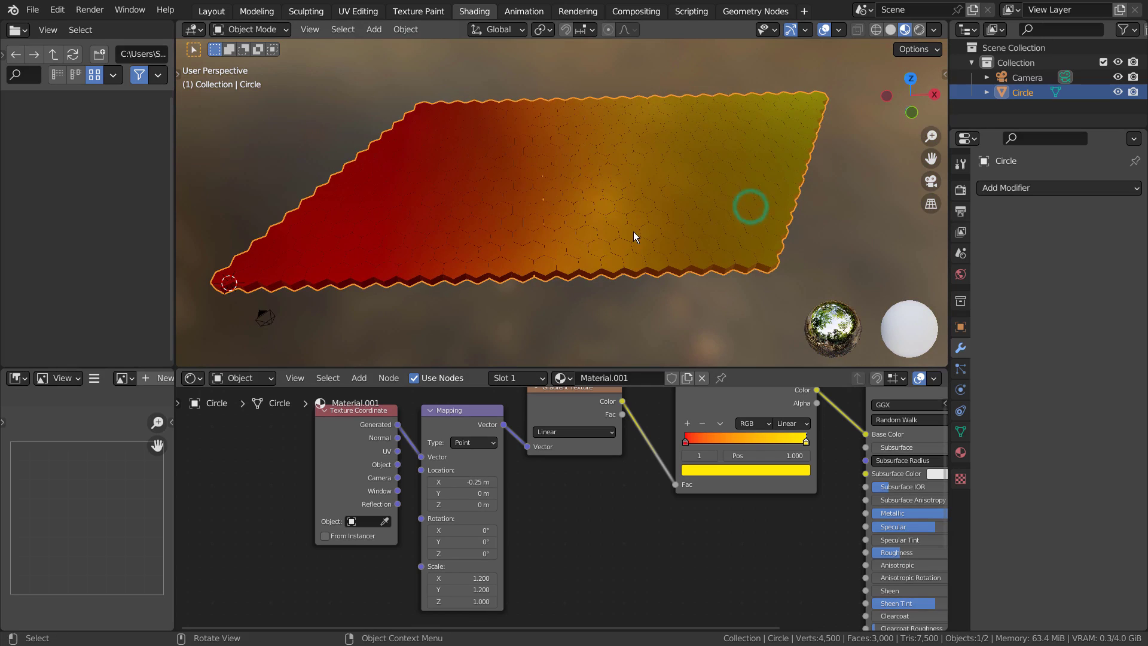
# Step: Separate the entire applied hexagon mesh into individual objects by loose parts and return to Object Mode
pyautogui.press('Tab')
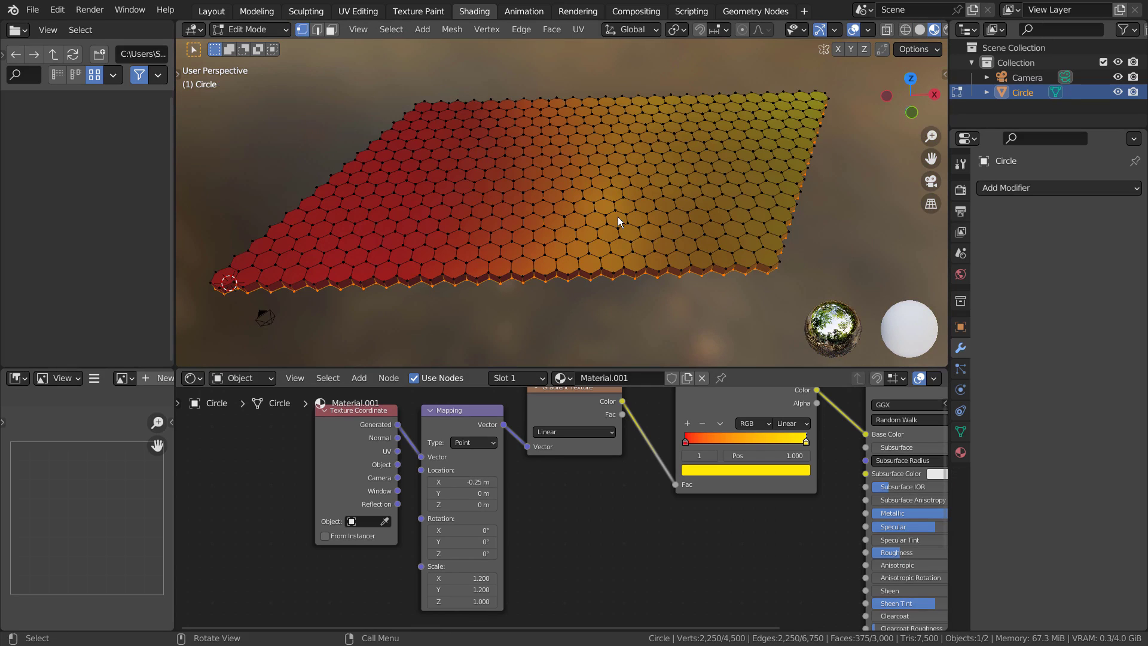
pyautogui.press('a')
pyautogui.press('3')
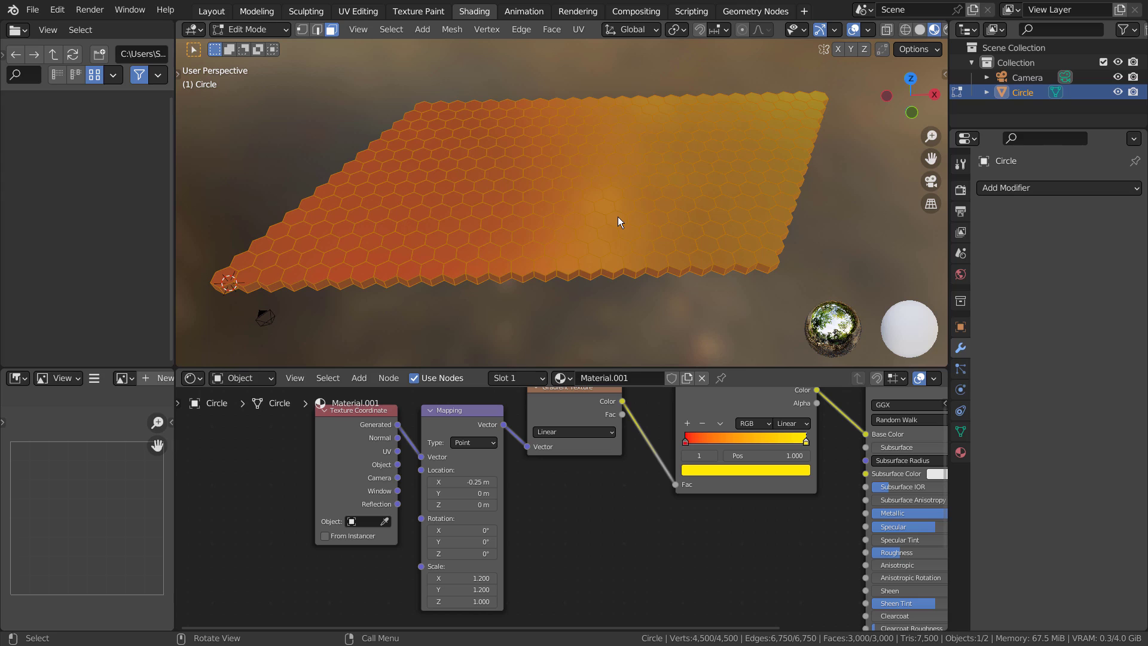
pyautogui.press('p')
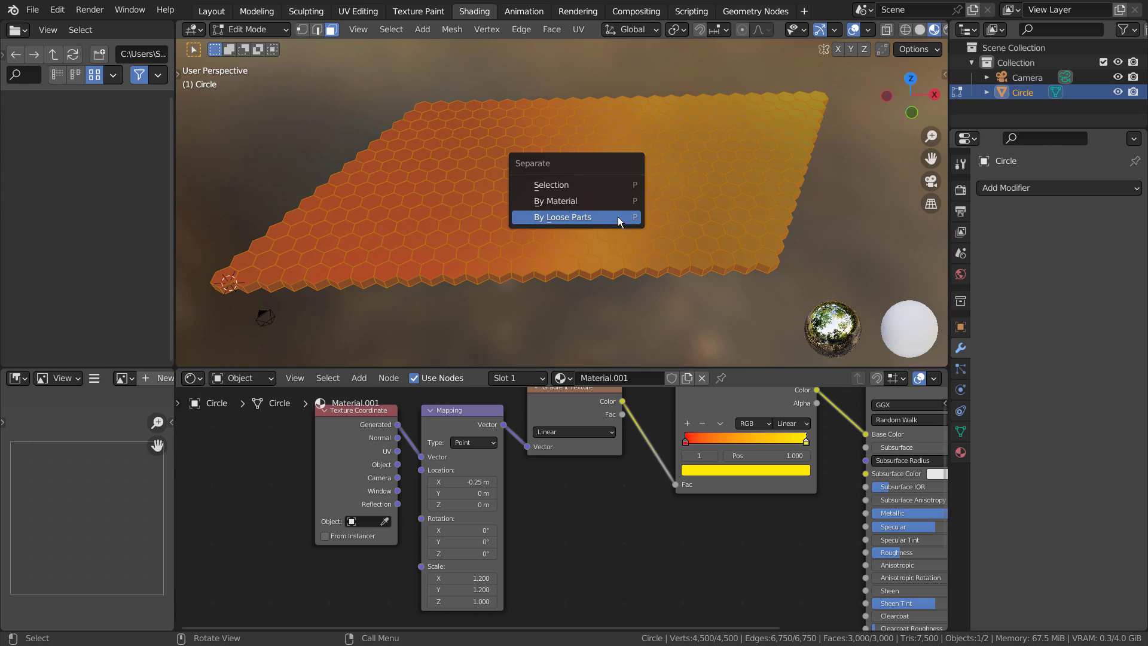
pyautogui.click(618, 217)
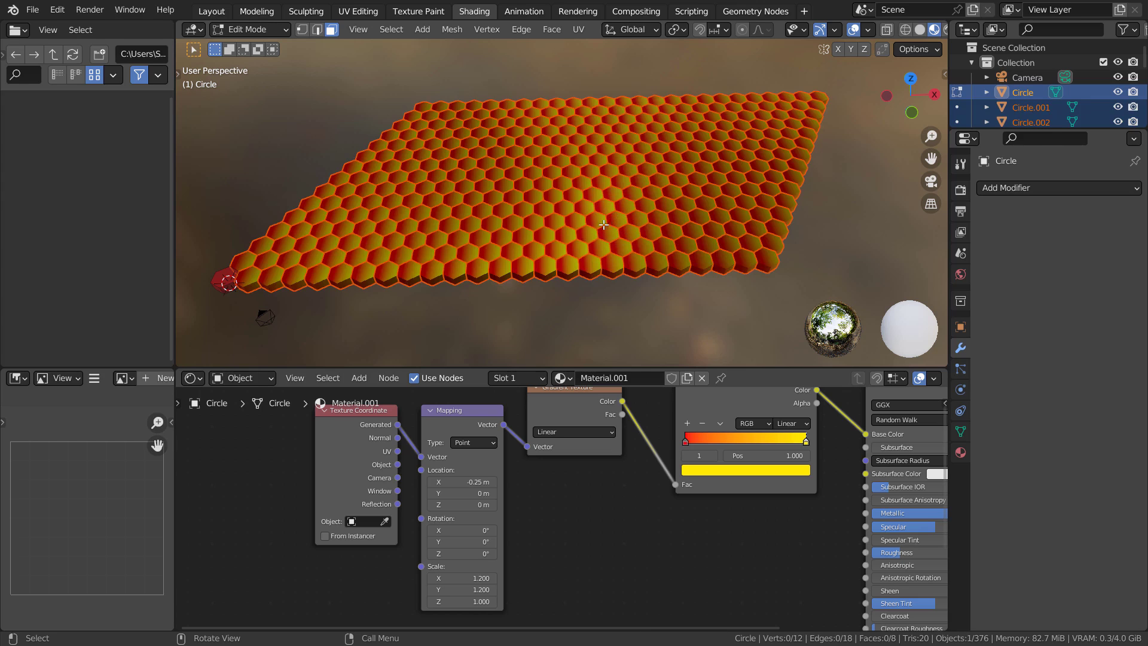
pyautogui.press('m')
pyautogui.click(523, 295)
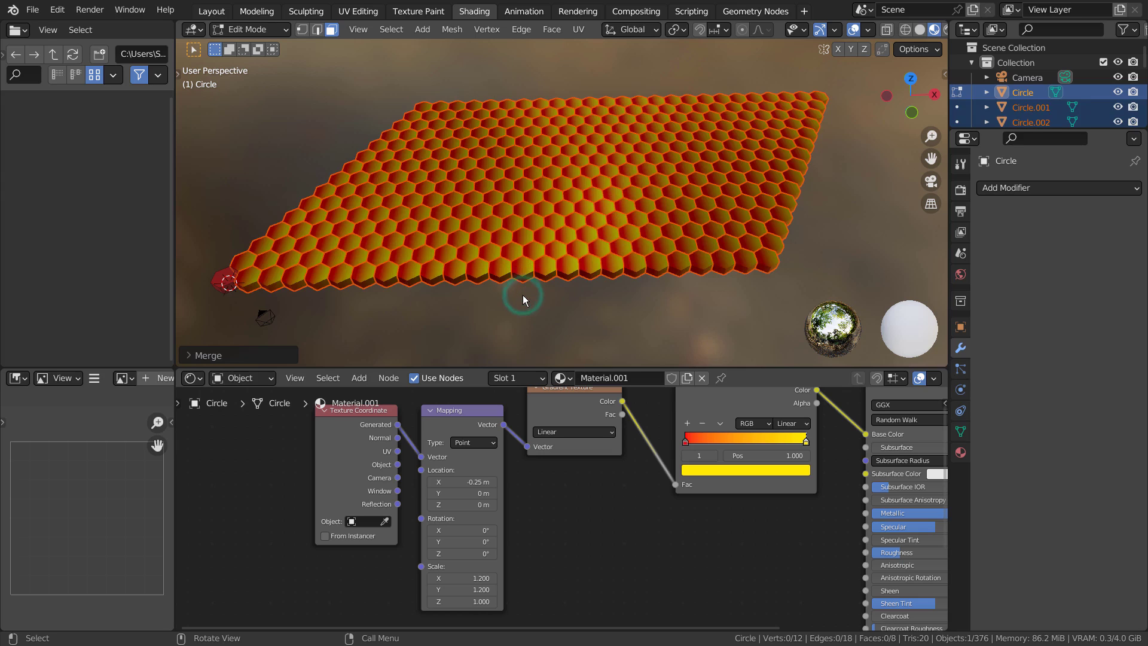
pyautogui.press('Tab')
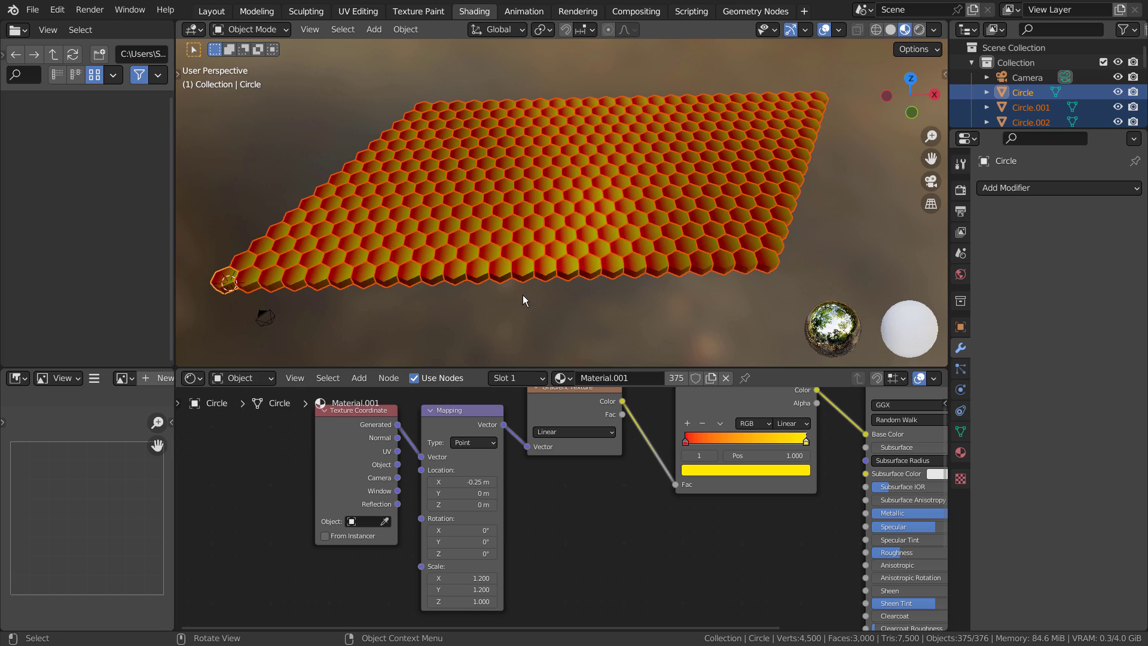
# Step: Move all separated hexagons into a new collection named "Collection 2" and check it by excluding and re-including it in the view layer
pyautogui.press('m')
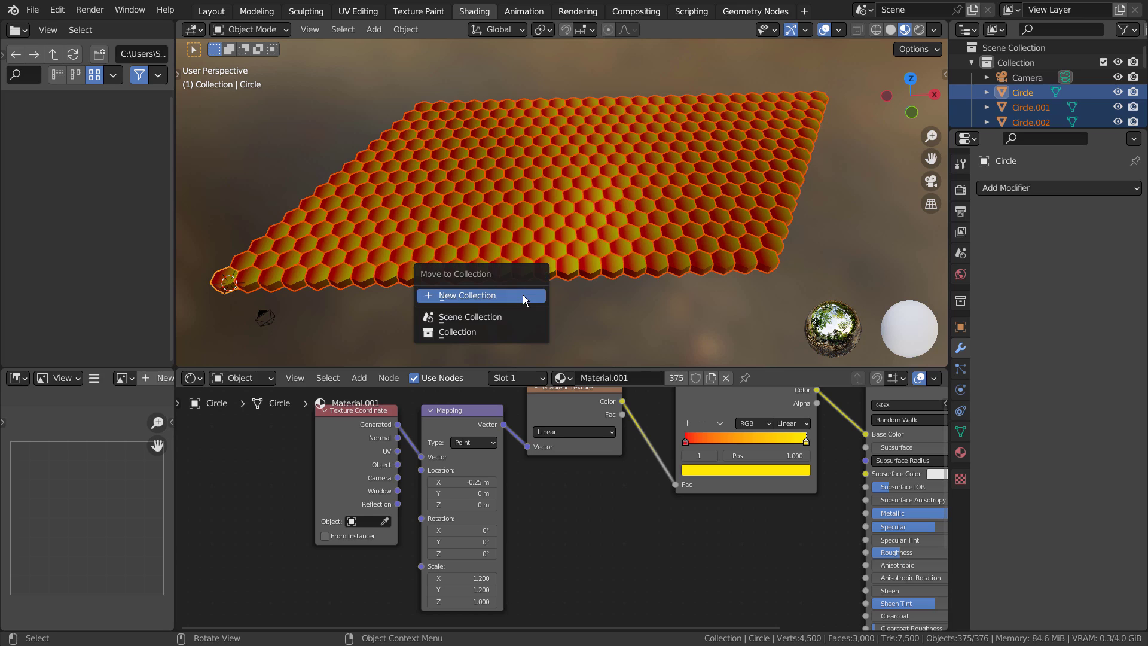
pyautogui.click(524, 295)
pyautogui.write('Collection 2')
pyautogui.click(543, 339)
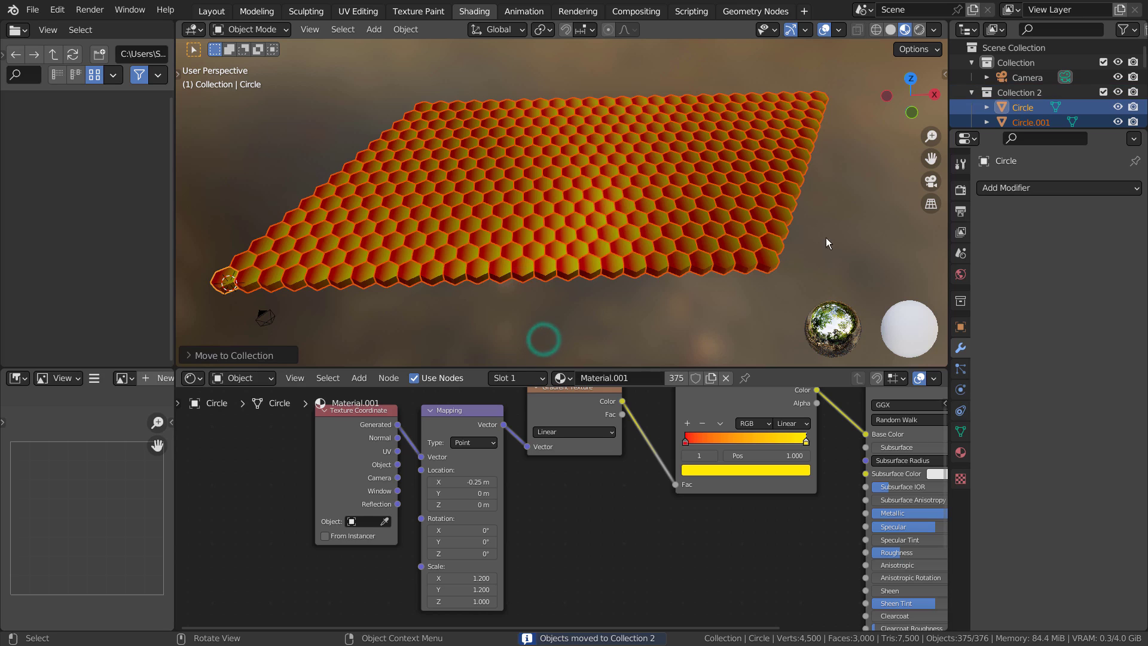
pyautogui.click(973, 93)
pyautogui.click(1105, 91)
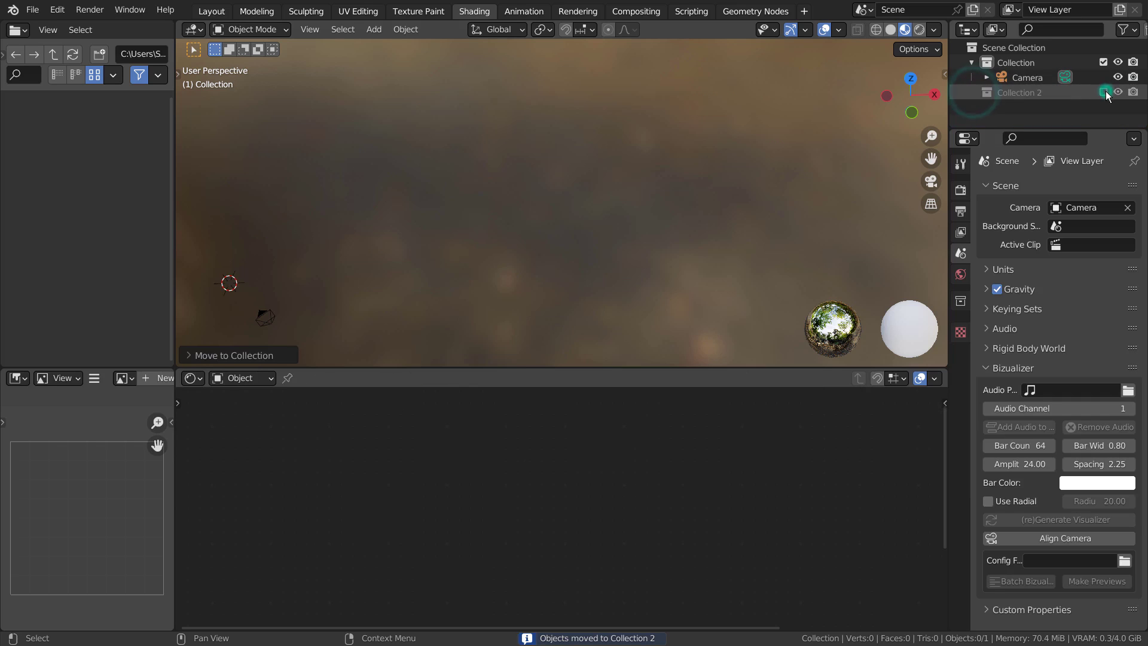
pyautogui.click(1105, 91)
# Step: Try moving a single hexagonal prism of the grid along the Z axis
pyautogui.click(671, 195)
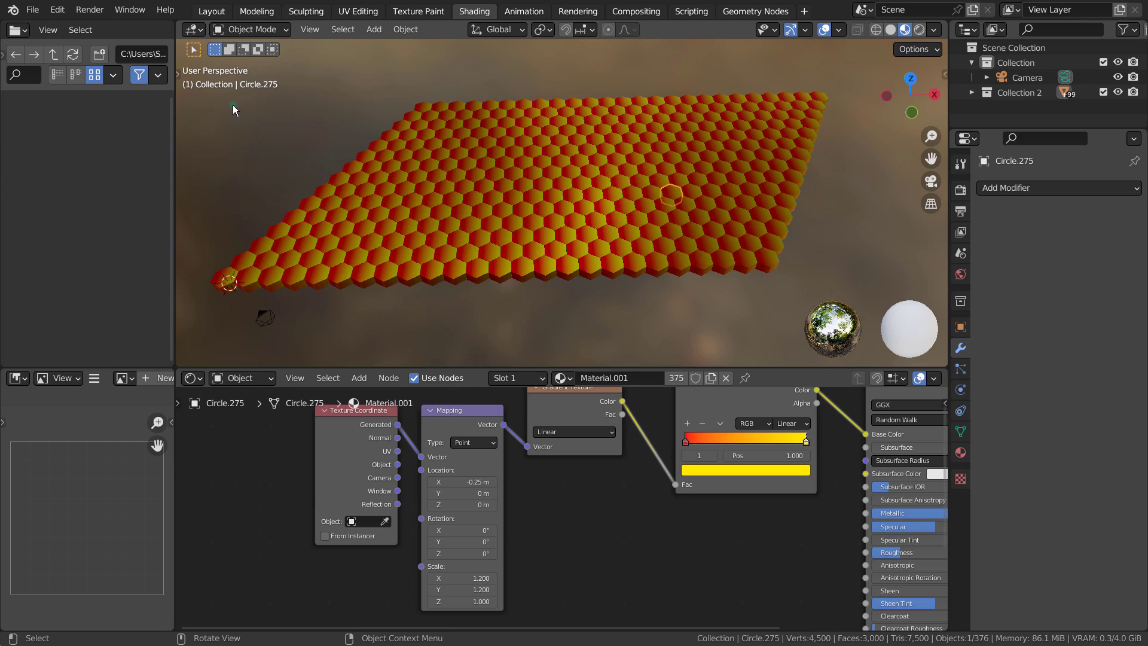
pyautogui.moveTo(199, 105); pyautogui.dragTo(818, 296)
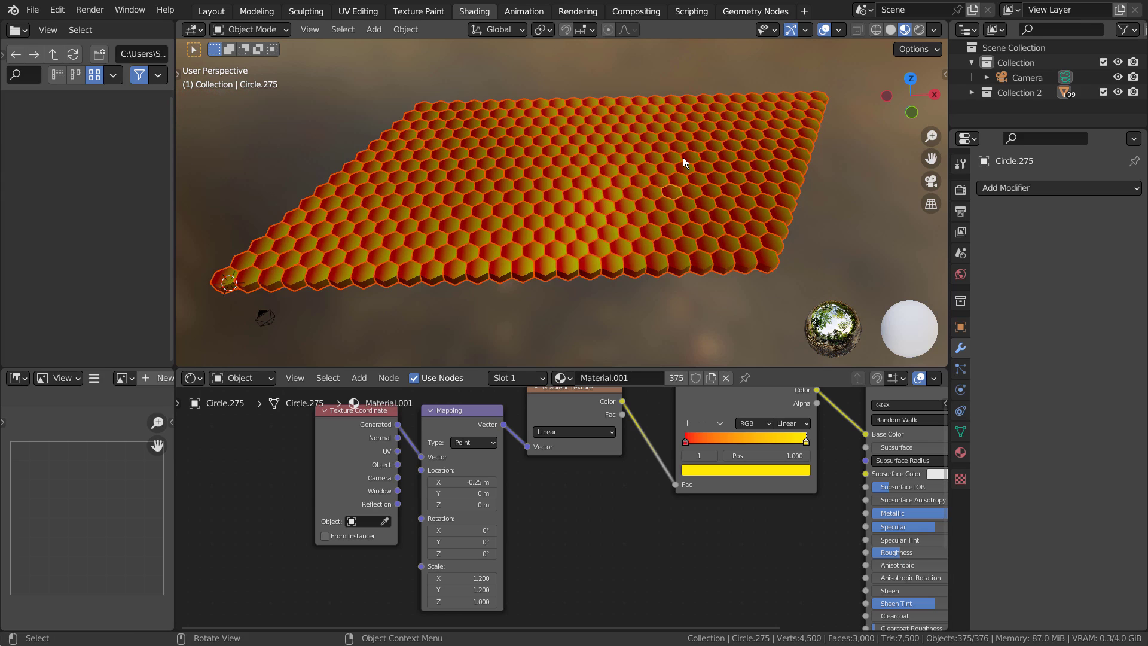
pyautogui.click(705, 189)
pyautogui.click(842, 184)
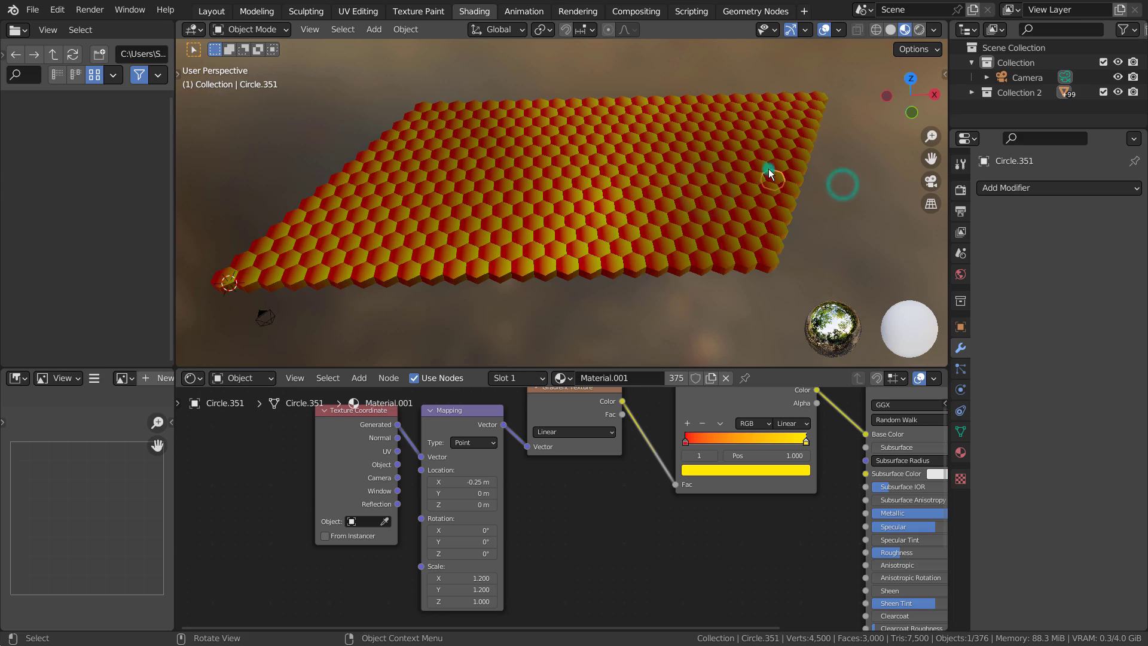
pyautogui.click(769, 169)
pyautogui.click(763, 158)
pyautogui.press('g')
pyautogui.press('z')
pyautogui.rightClick(784, 69)
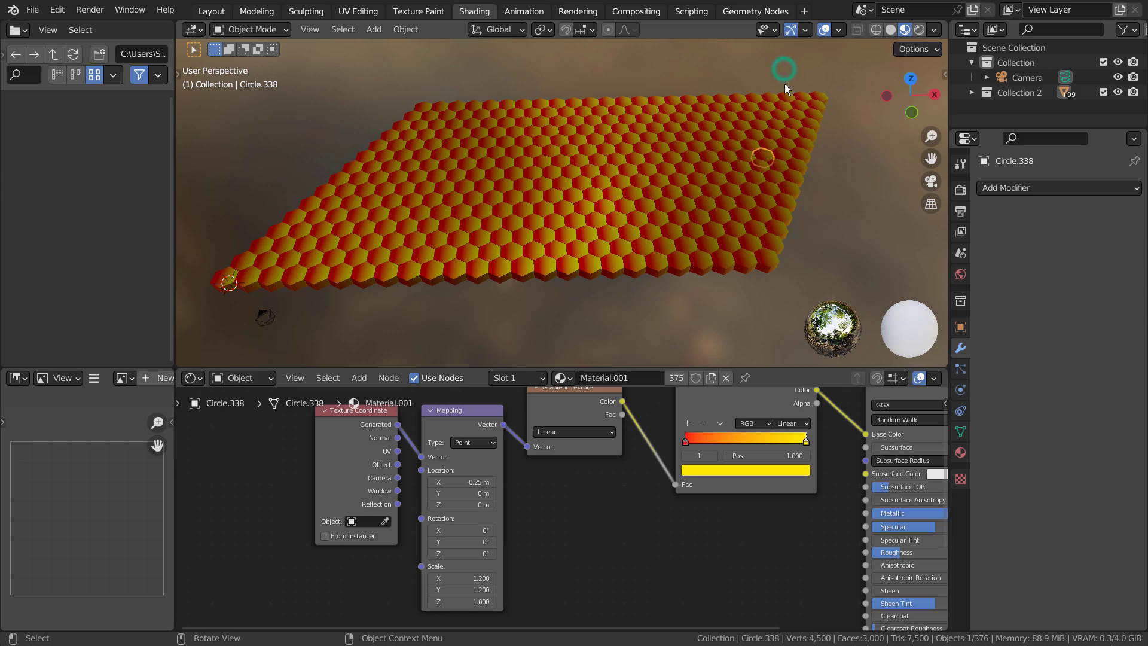
# Step: Select the whole grid and apply Randomize Transform with a Z location of 0.53 m to stagger the prism heights
pyautogui.press('b')
pyautogui.moveTo(202, 89); pyautogui.dragTo(841, 311)
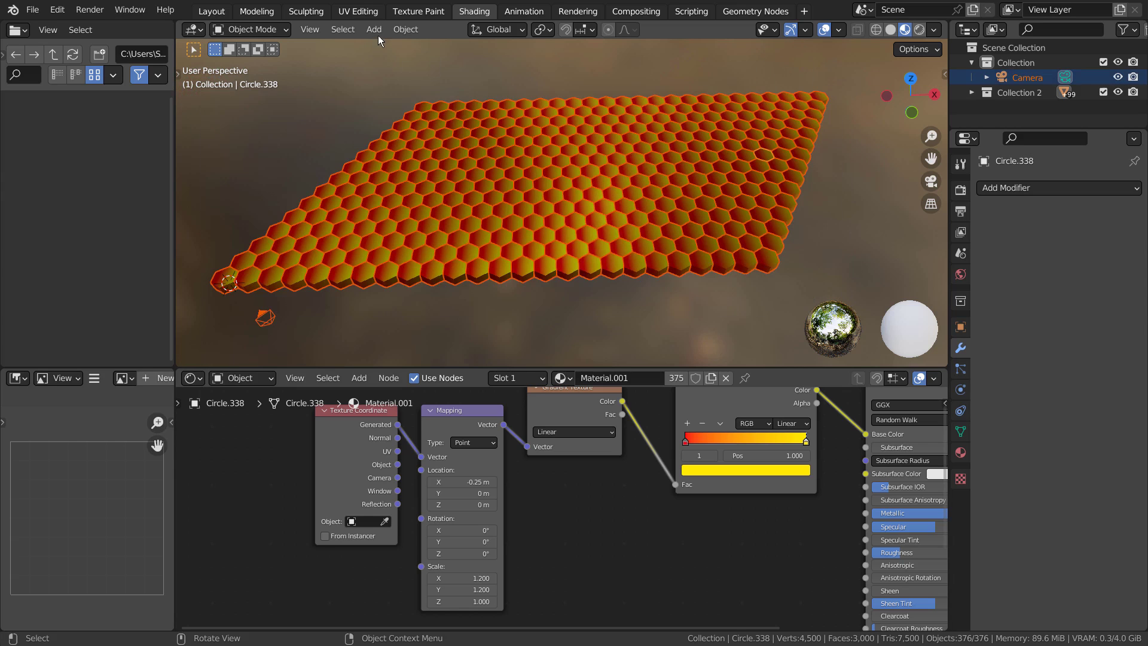
pyautogui.click(406, 30)
pyautogui.moveTo(437, 47)
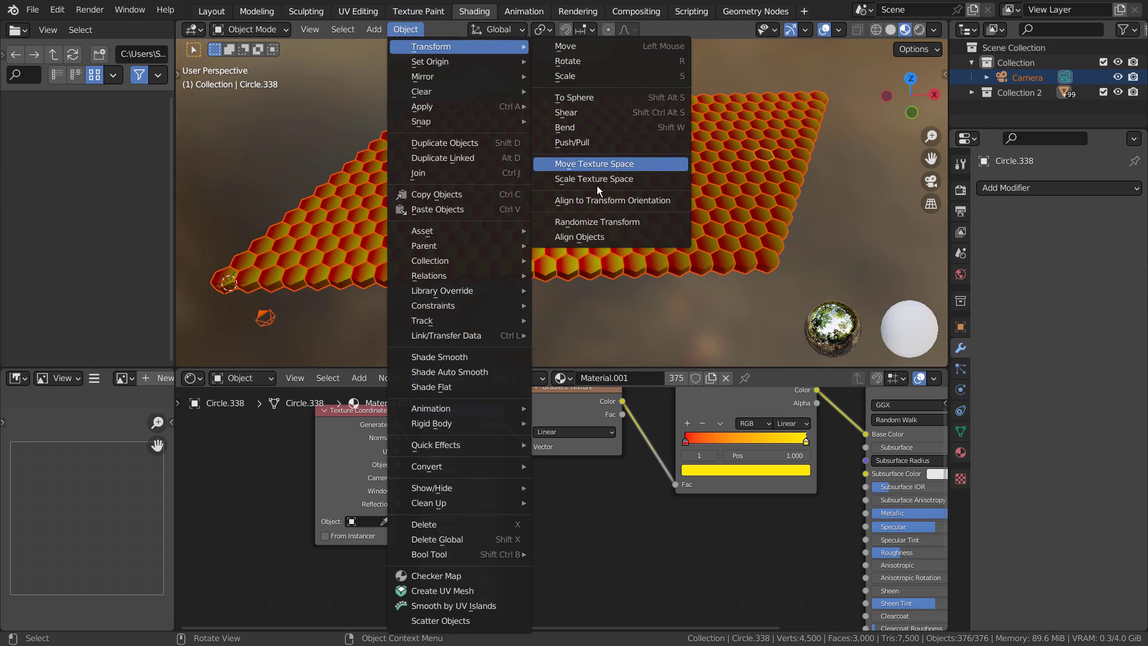
pyautogui.click(601, 221)
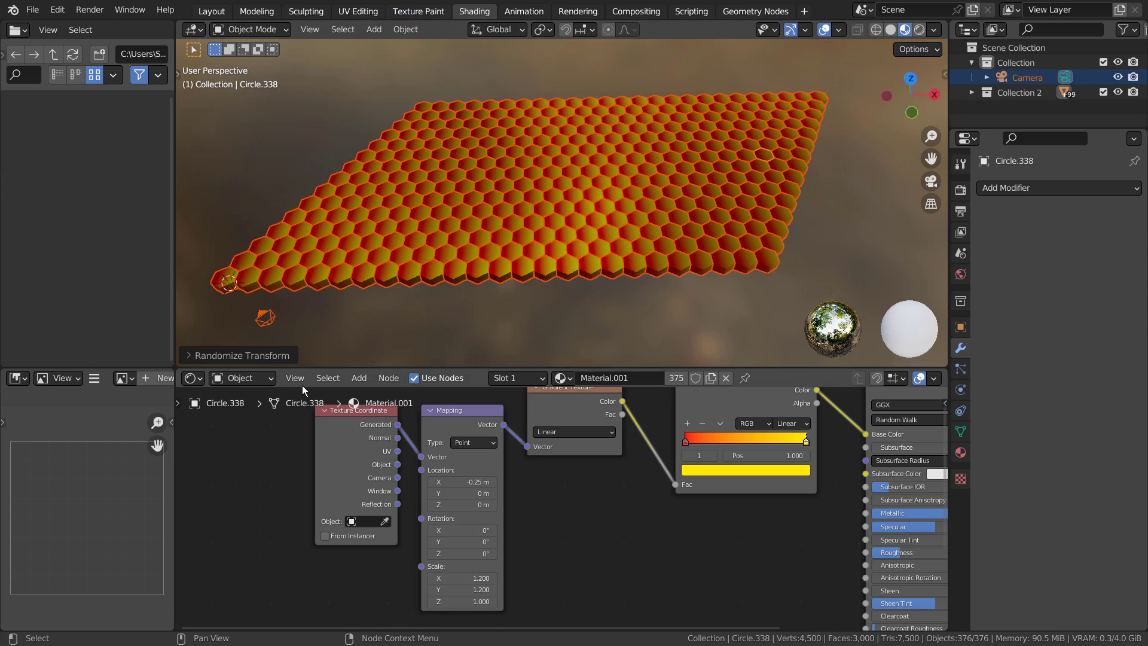
pyautogui.click(263, 356)
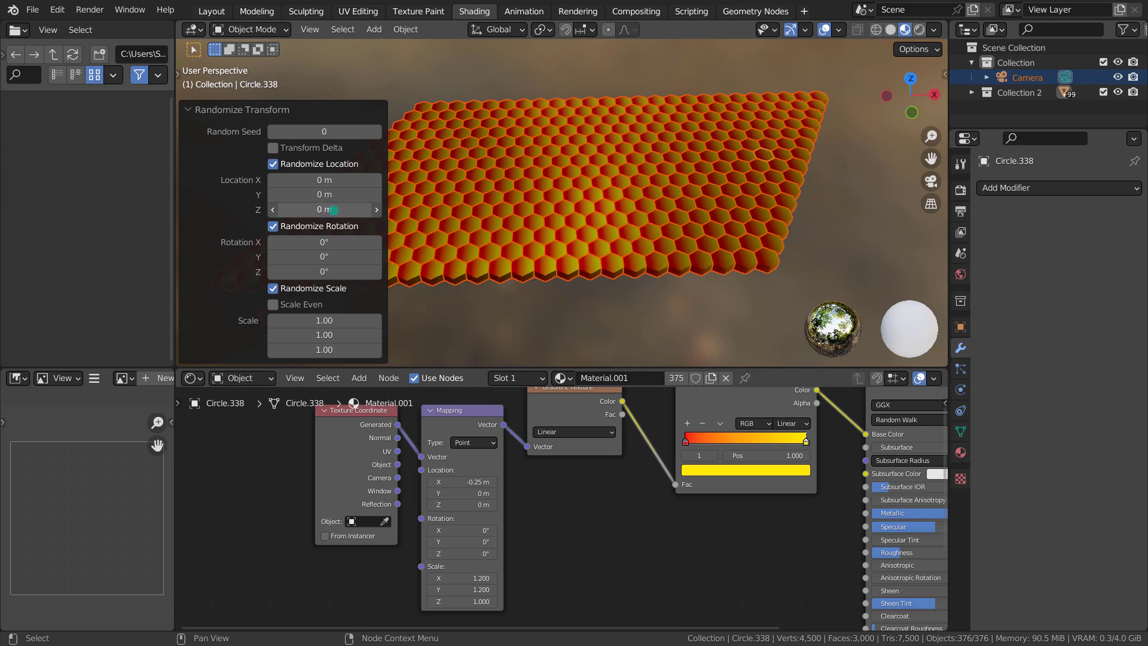
pyautogui.moveTo(335, 207)
pyautogui.mouseDown()
pyautogui.moveTo(383, 208)
pyautogui.moveTo(338, 209)
pyautogui.moveTo(351, 210)
pyautogui.mouseUp()
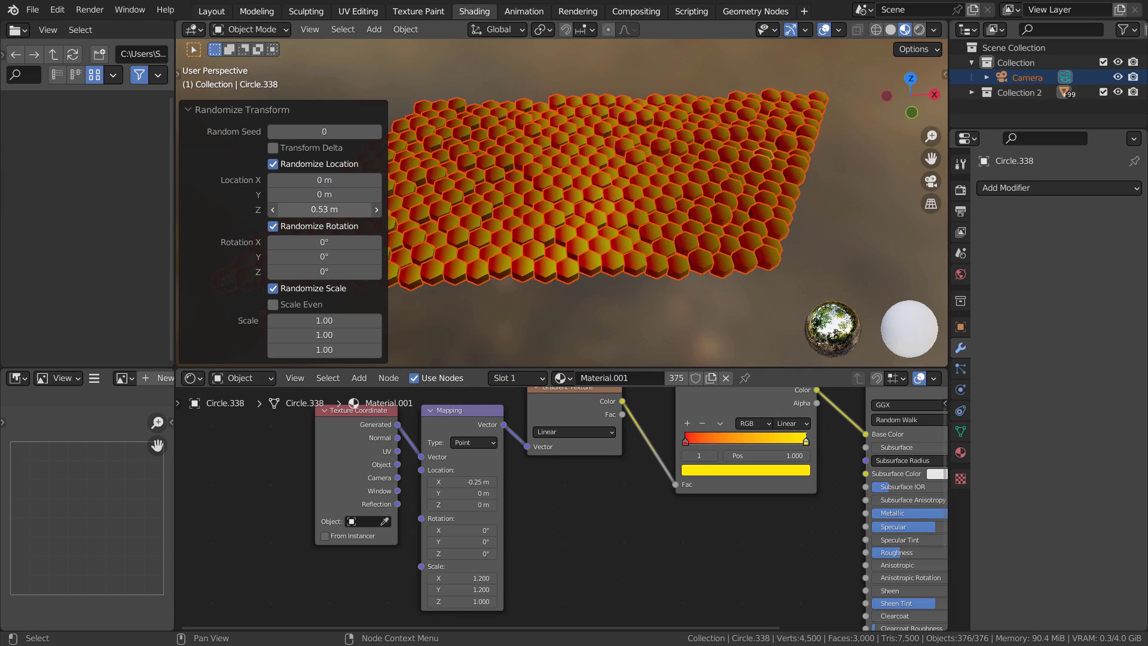
pyautogui.click(817, 188)
pyautogui.moveTo(817, 188); pyautogui.dragTo(737, 211, button='middle')
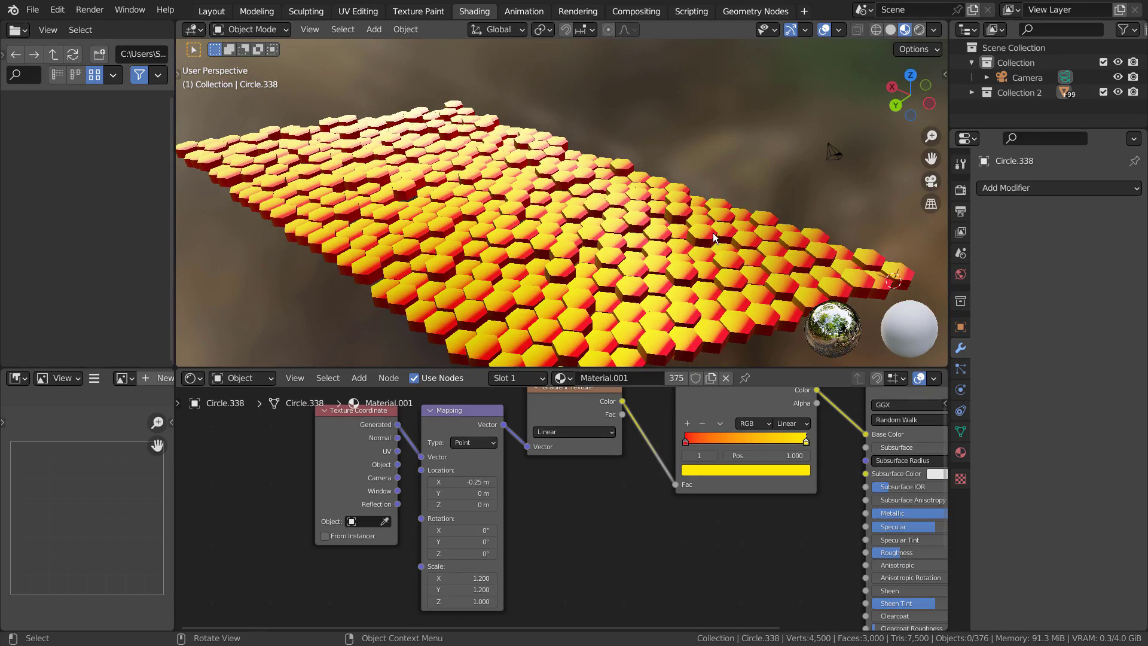
# Step: Look through the camera and fly it forward to frame the staggered prisms up close
pyautogui.press('KP_0')
pyautogui.hotkey('shift', '`')
pyautogui.press('w')
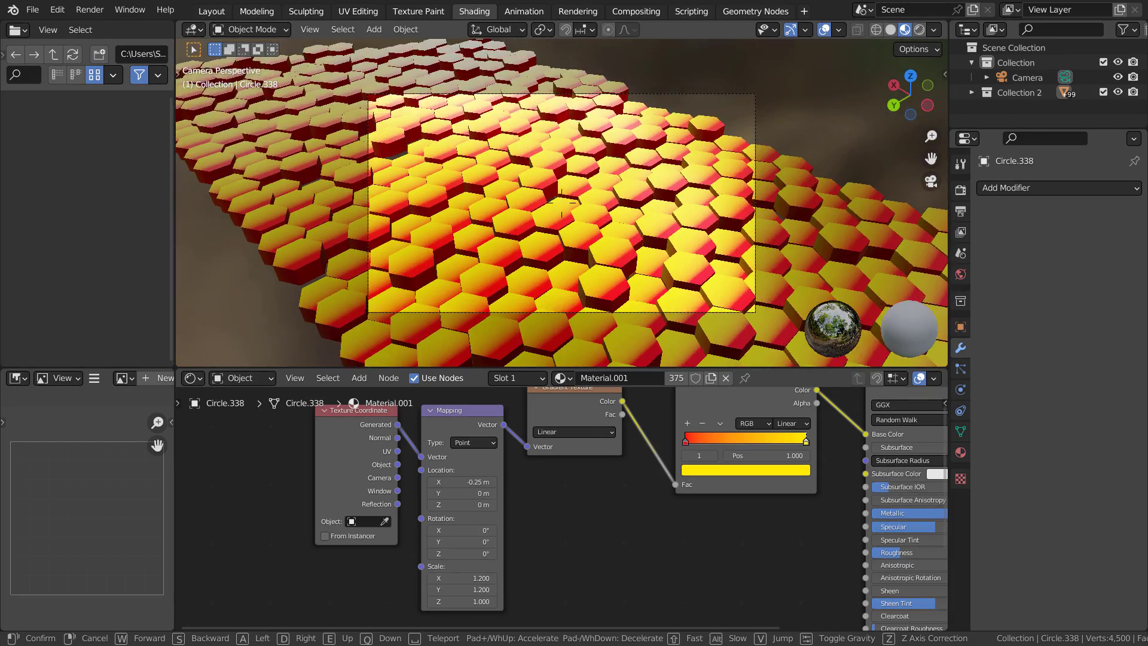
pyautogui.press('w')
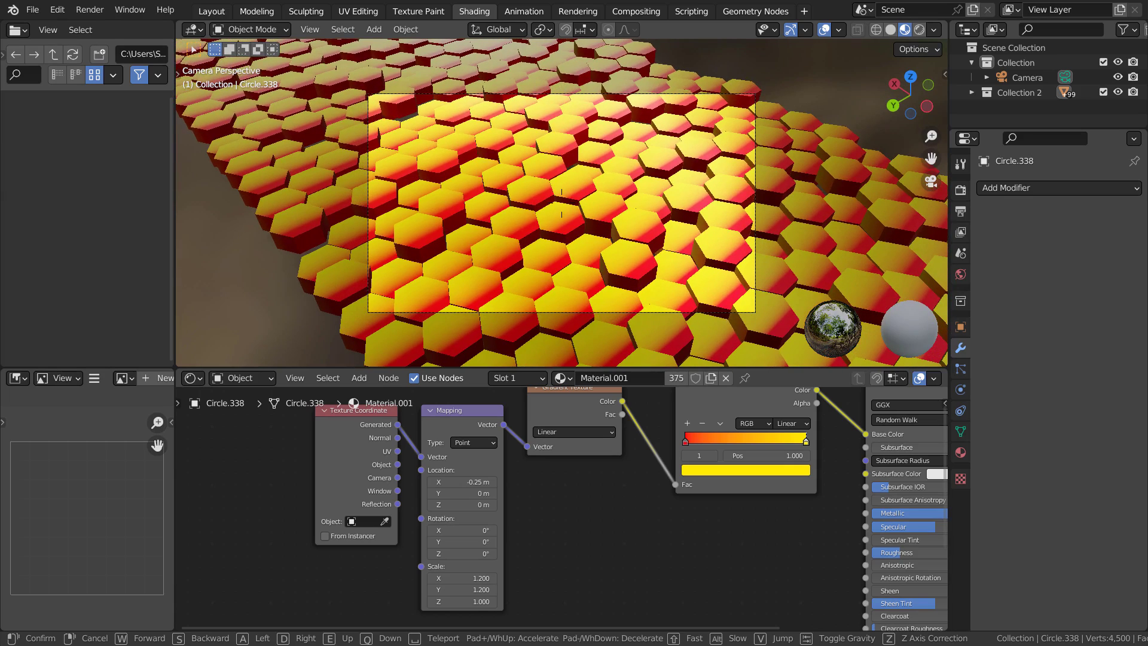
pyautogui.click(672, 255)
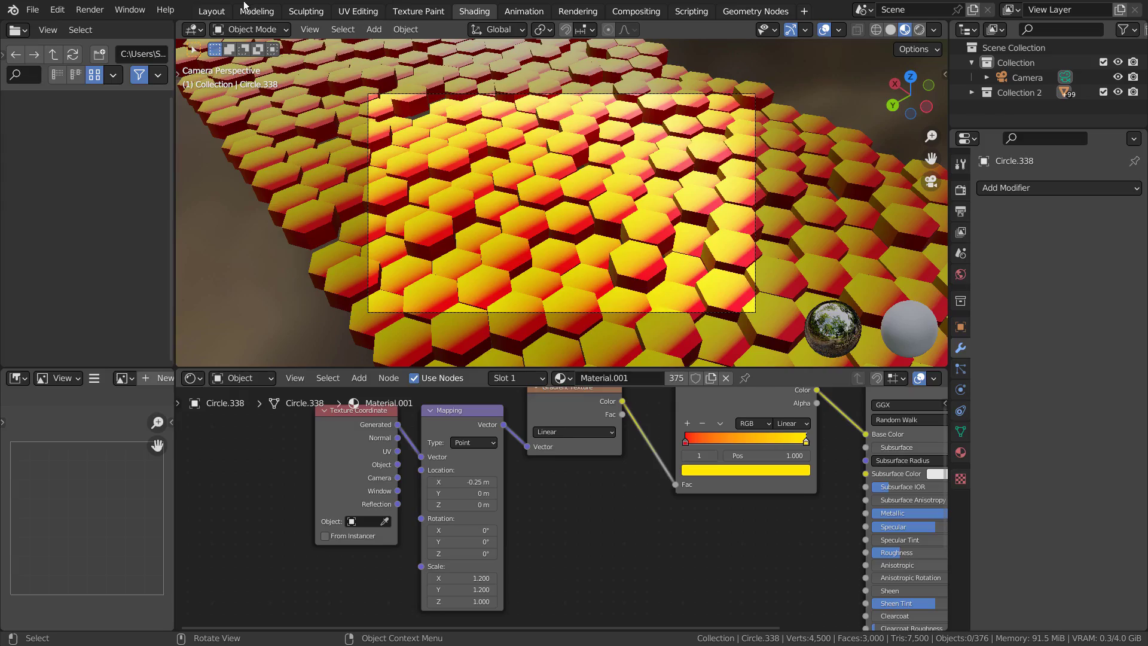
# Step: Switch to the Layout workspace, preview the camera view in Rendered shading and collapse Collection 2 in the outliner
pyautogui.click(210, 11)
pyautogui.press('KP_0')
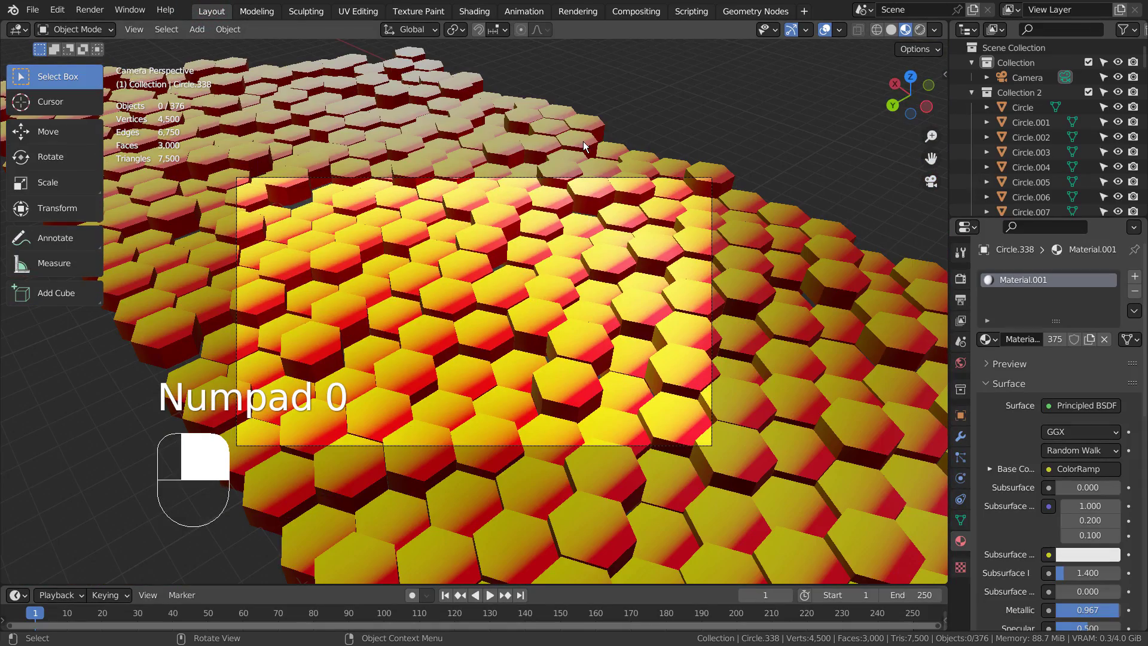
pyautogui.click(919, 29)
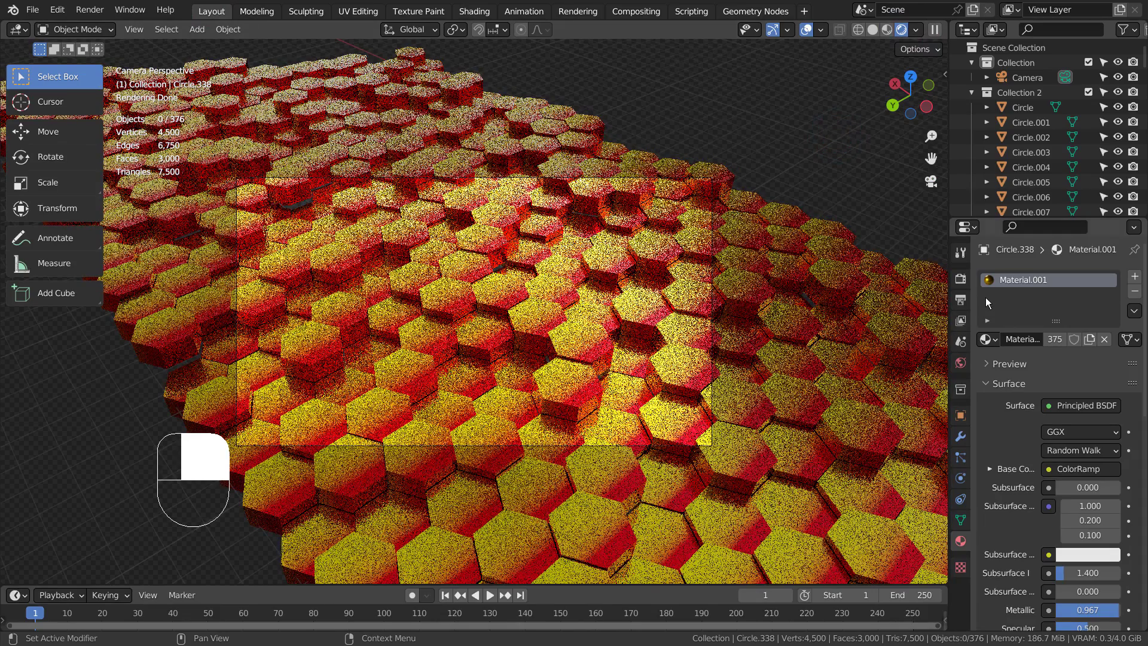
pyautogui.click(972, 92)
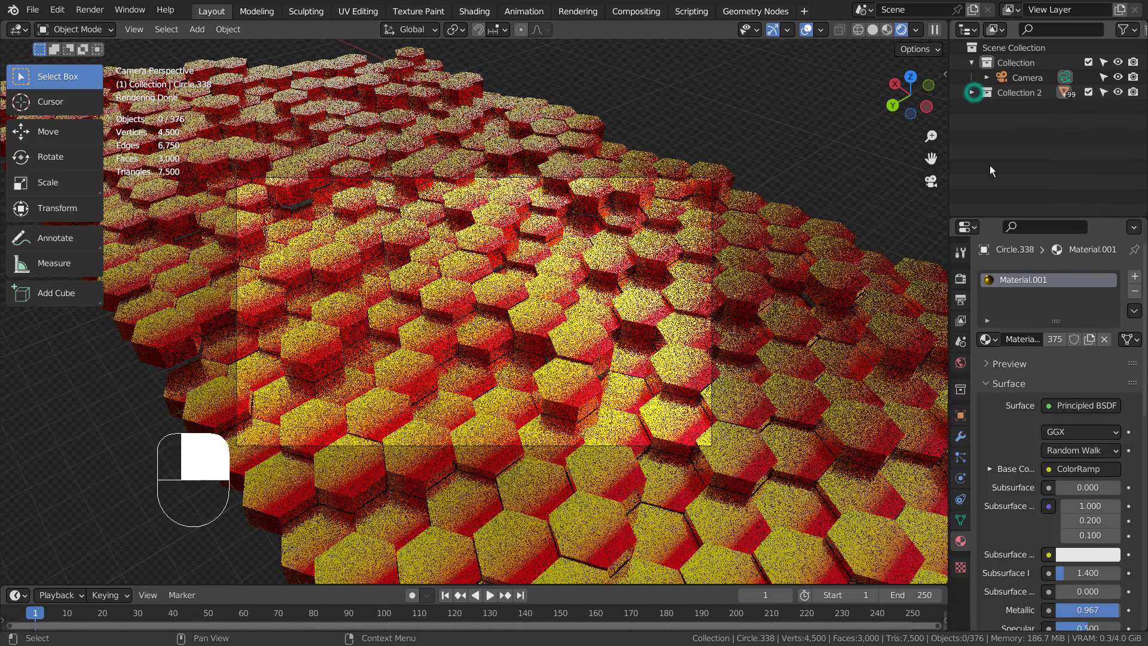
# Step: Replace the forest.exr environment in the world background color with a Sky Texture
pyautogui.click(961, 363)
pyautogui.click(1051, 368)
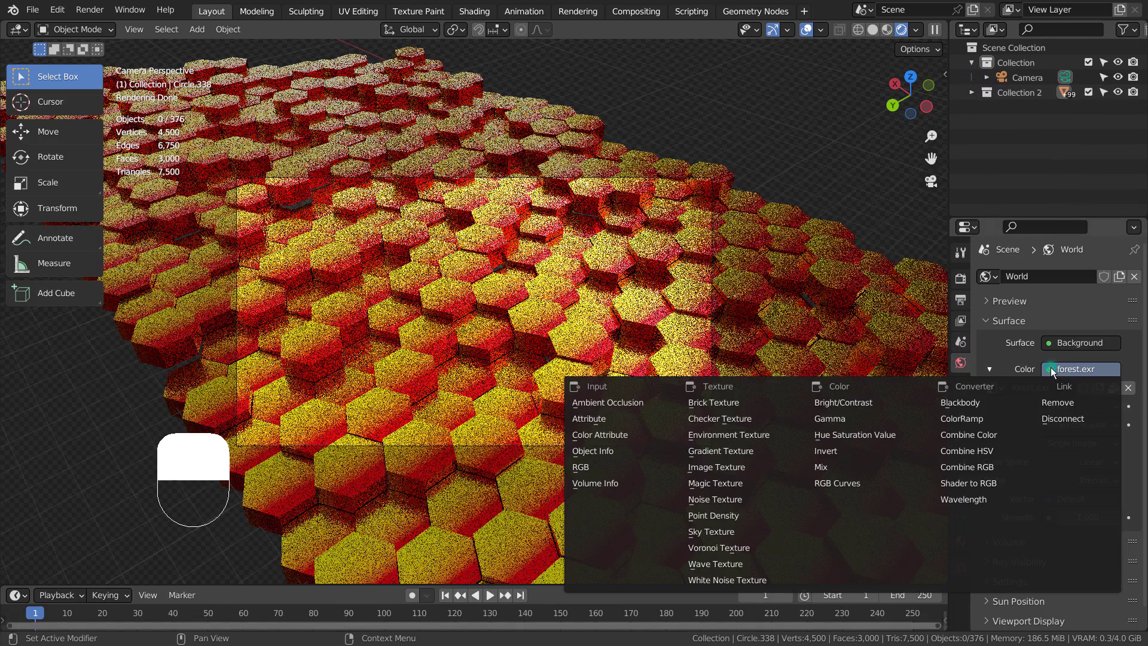
pyautogui.click(756, 531)
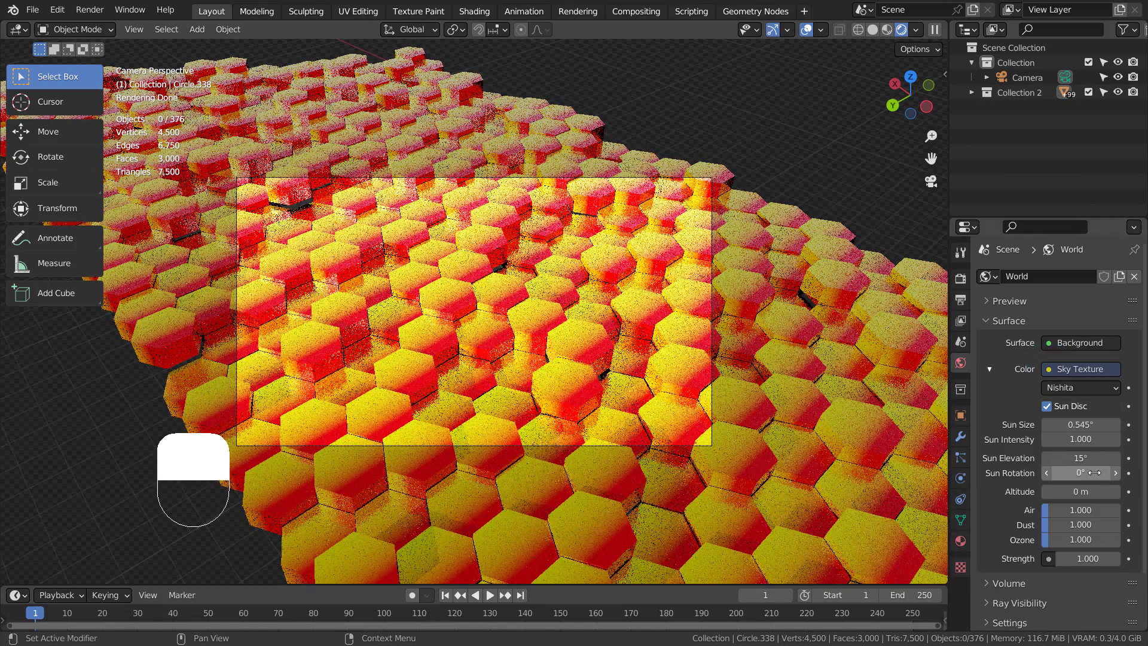
# Step: Set the Sky Texture's Sun Intensity to 0.1 and Sun Elevation to 35°
pyautogui.click(1084, 439)
pyautogui.write('1.0')
pyautogui.press('Return')
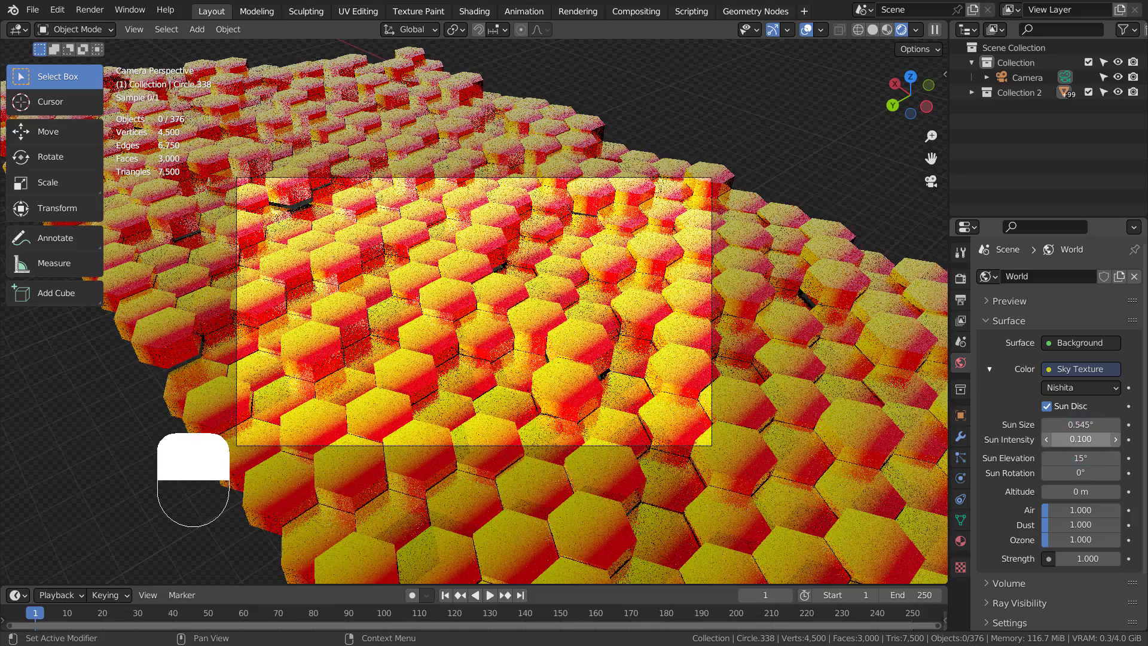
pyautogui.click(1080, 455)
pyautogui.write('35')
pyautogui.press('Return')
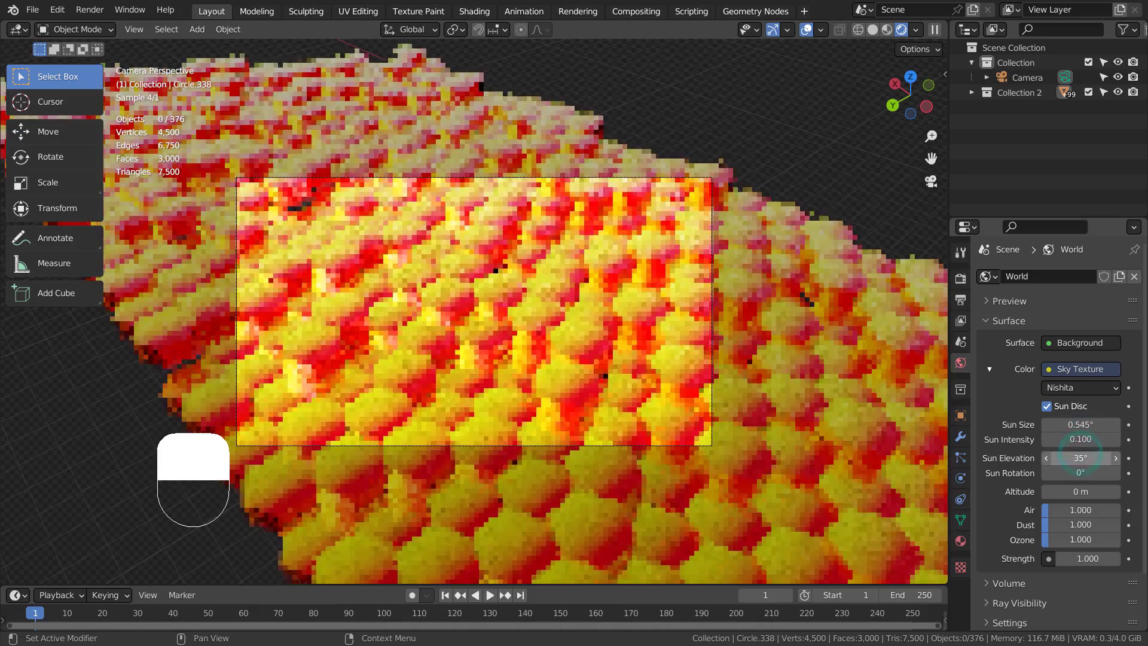
# Step: Set the Sky Texture's Sun Rotation to 90° and the world background Strength to 0.2
pyautogui.click(1080, 473)
pyautogui.write('0d')
pyautogui.press('Return')
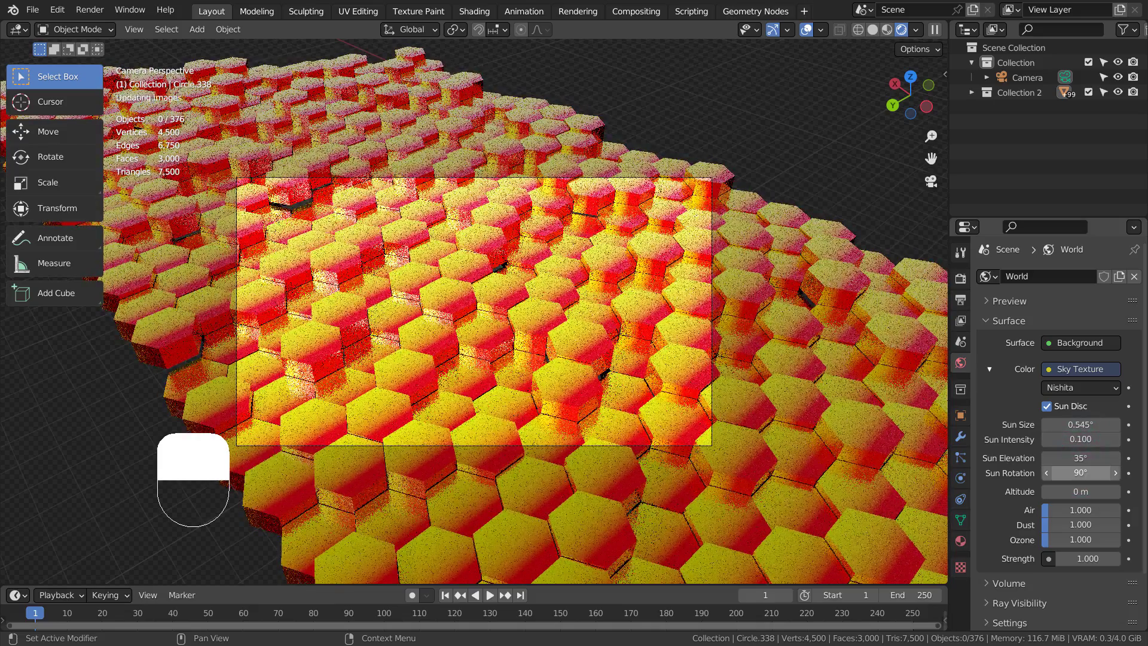
pyautogui.click(1094, 556)
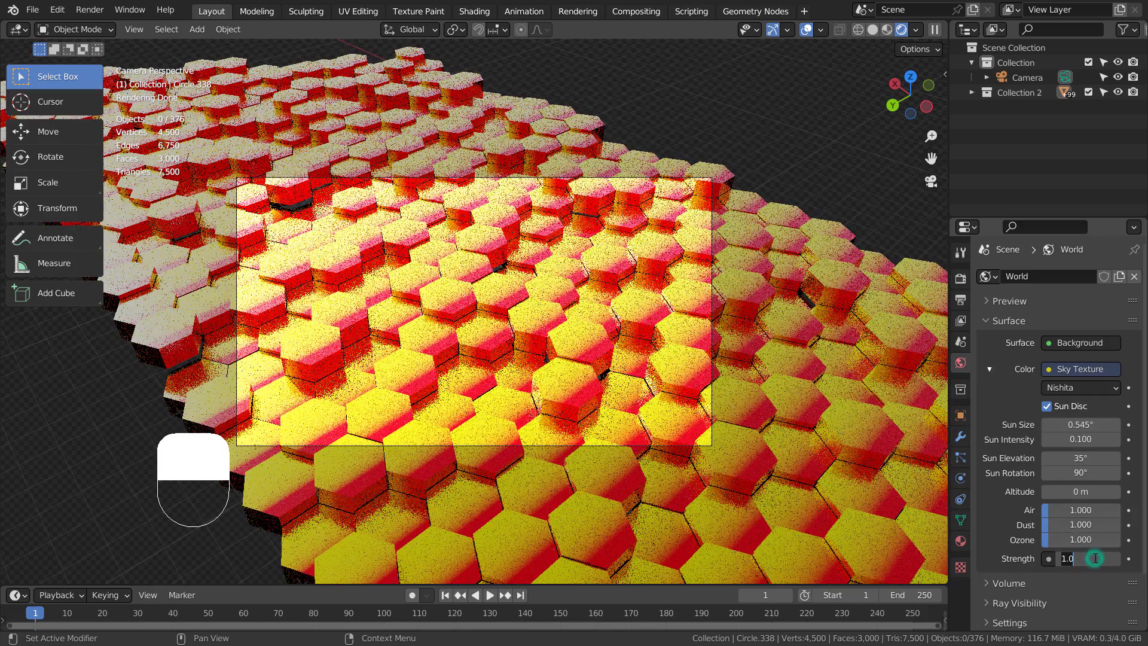
pyautogui.write('0.2')
pyautogui.press('Return')
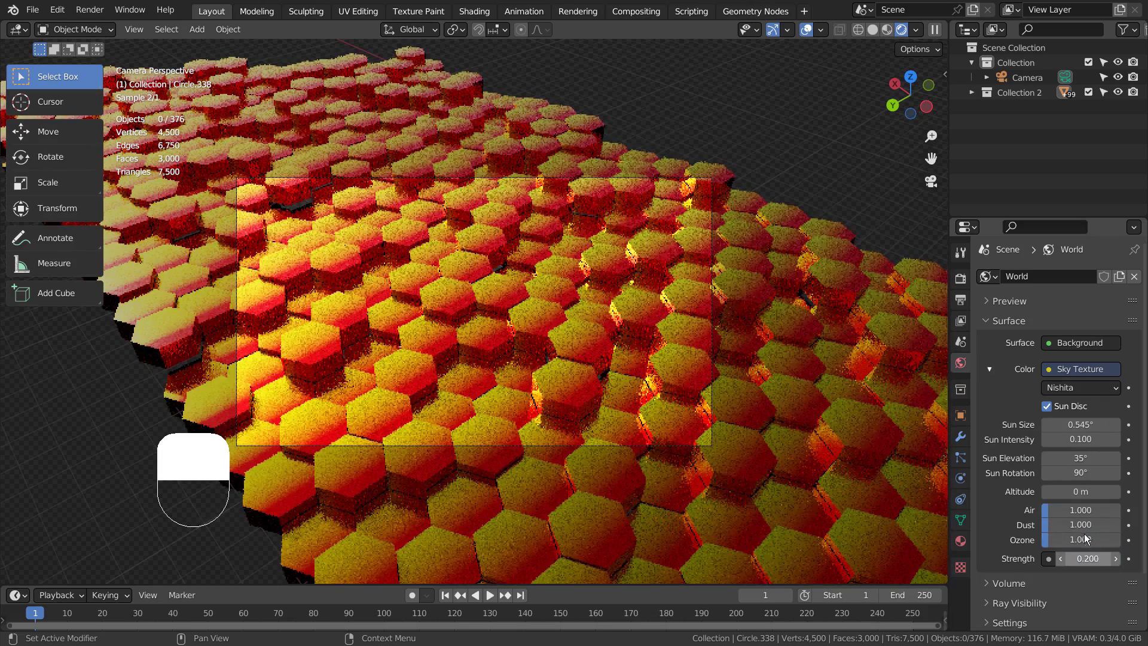
# Step: Try Sun Rotation values of 180° and 270° on the Sky Texture, then set it to 0°
pyautogui.click(1074, 477)
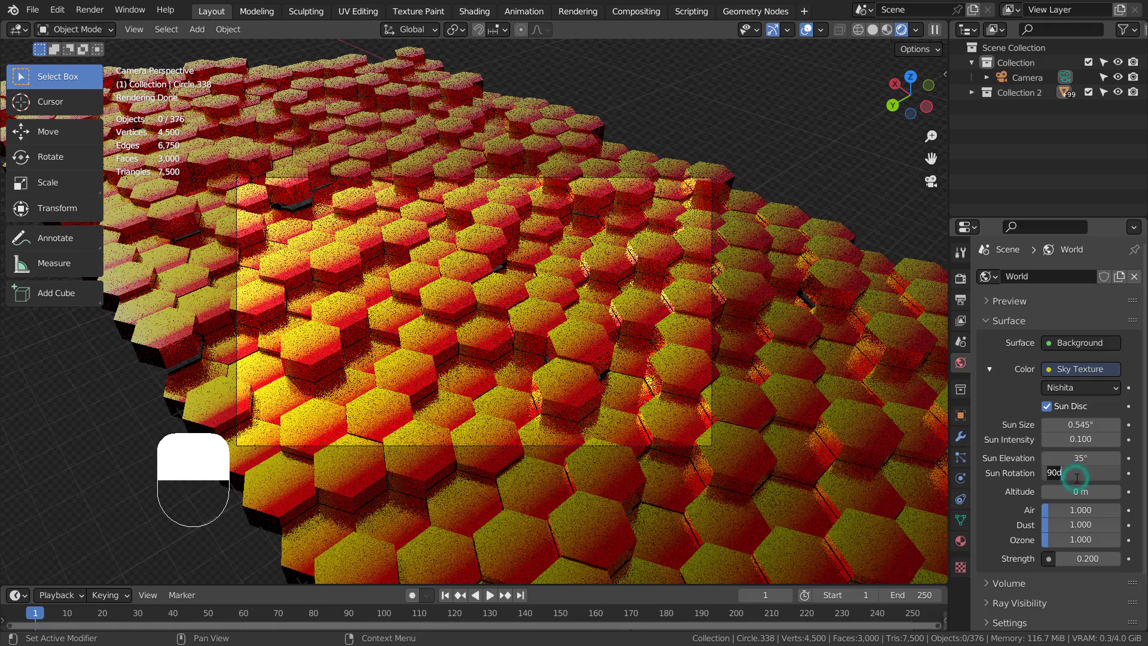
pyautogui.write('180d')
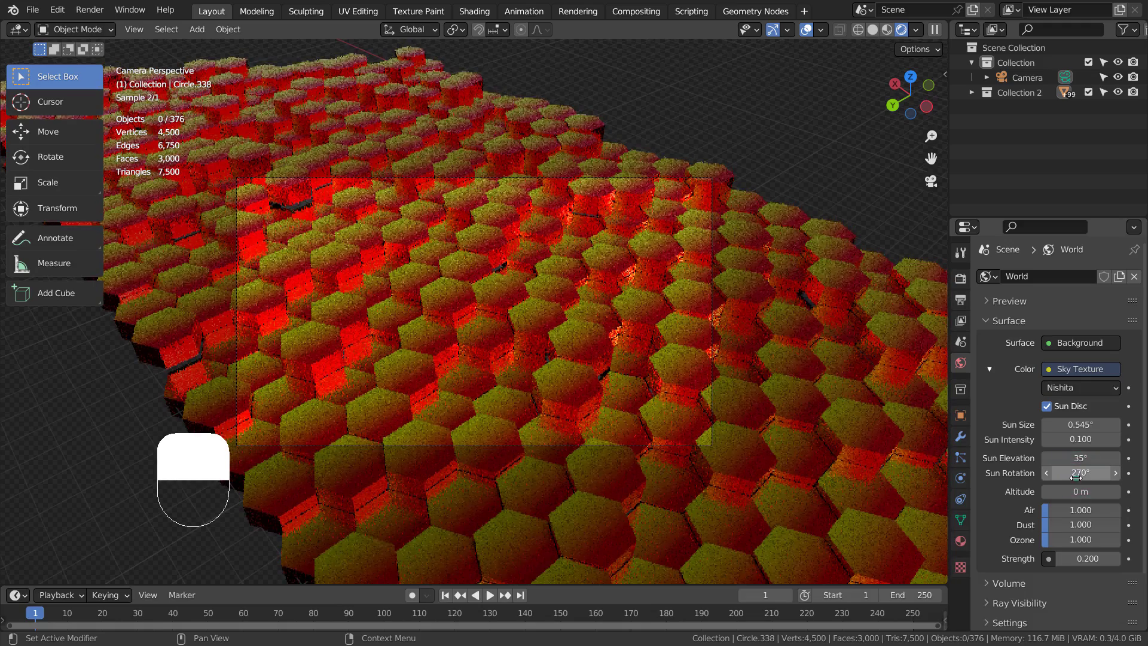
pyautogui.click(1077, 473)
pyautogui.press('Return')
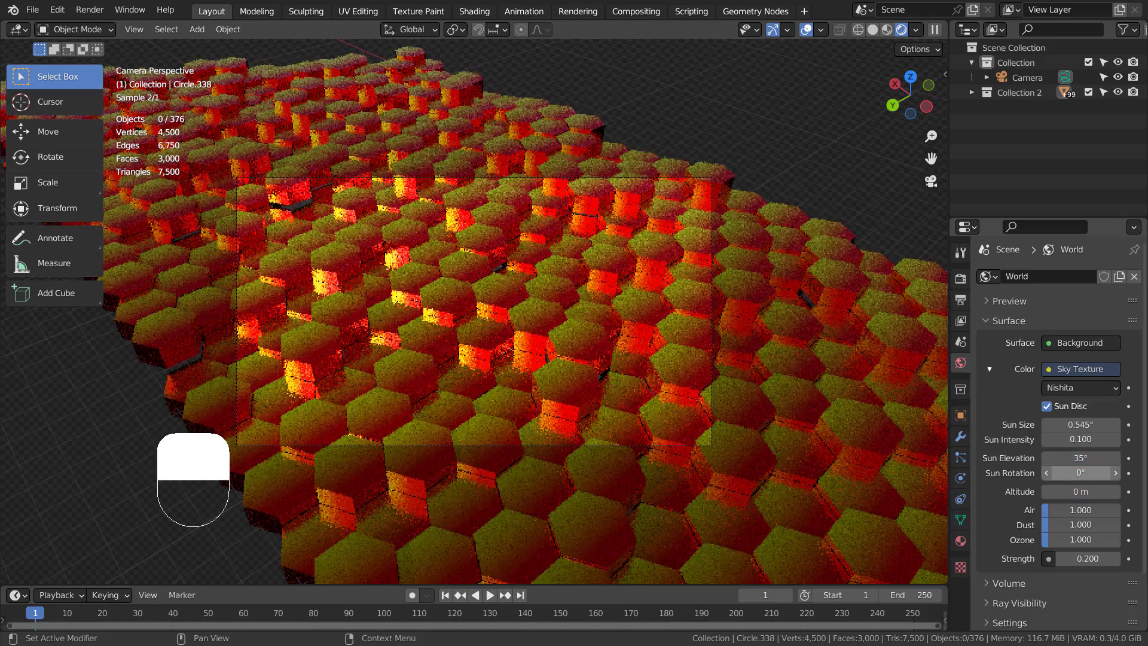
# Step: Set the Sky Texture's Sun Rotation to 90°
pyautogui.click(1074, 477)
pyautogui.write('0d90')
pyautogui.press('Return')
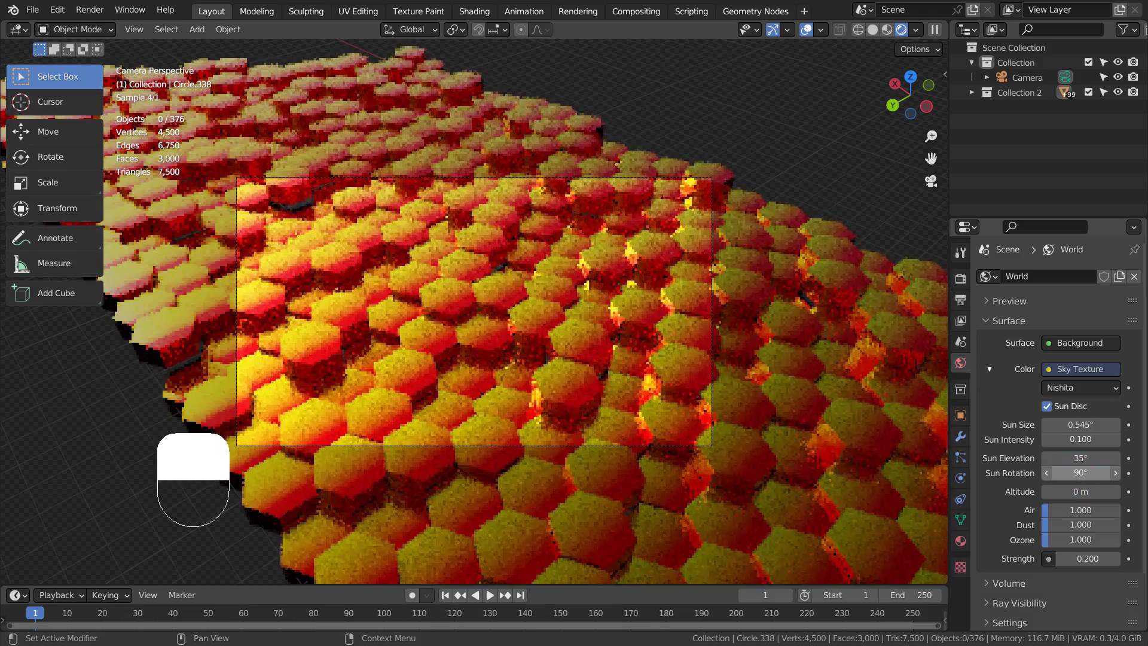
pyautogui.click(813, 142)
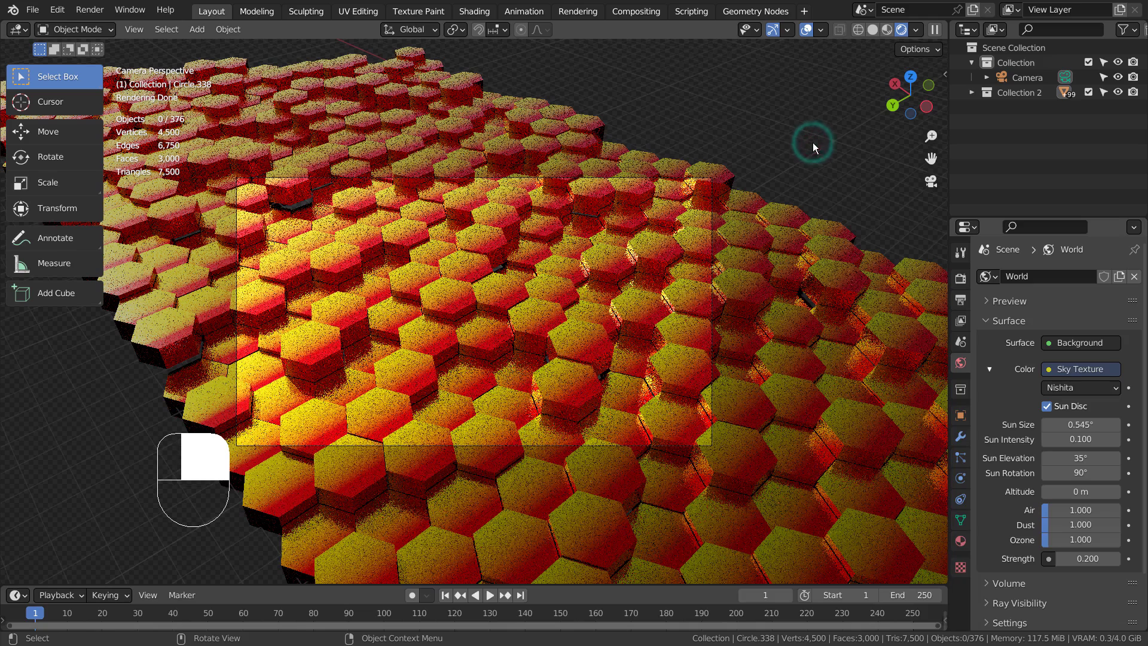
# Step: Switch the viewport to solid shading and run a test render of the camera view, stopping it partway
pyautogui.click(960, 279)
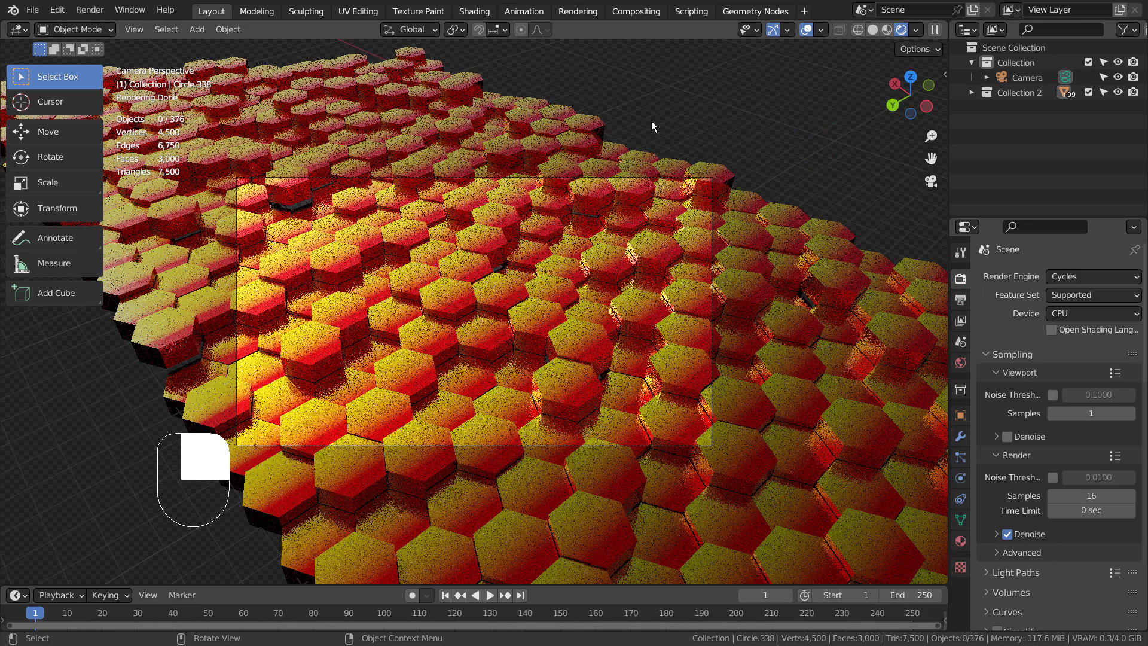
pyautogui.click(872, 29)
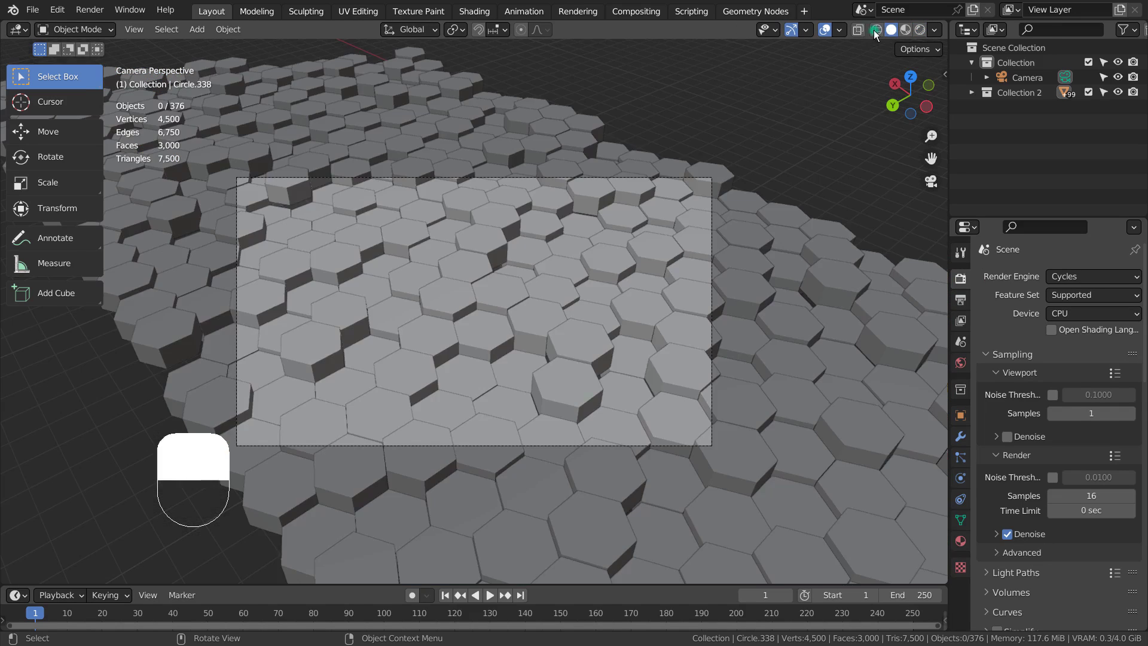
pyautogui.press('F12')
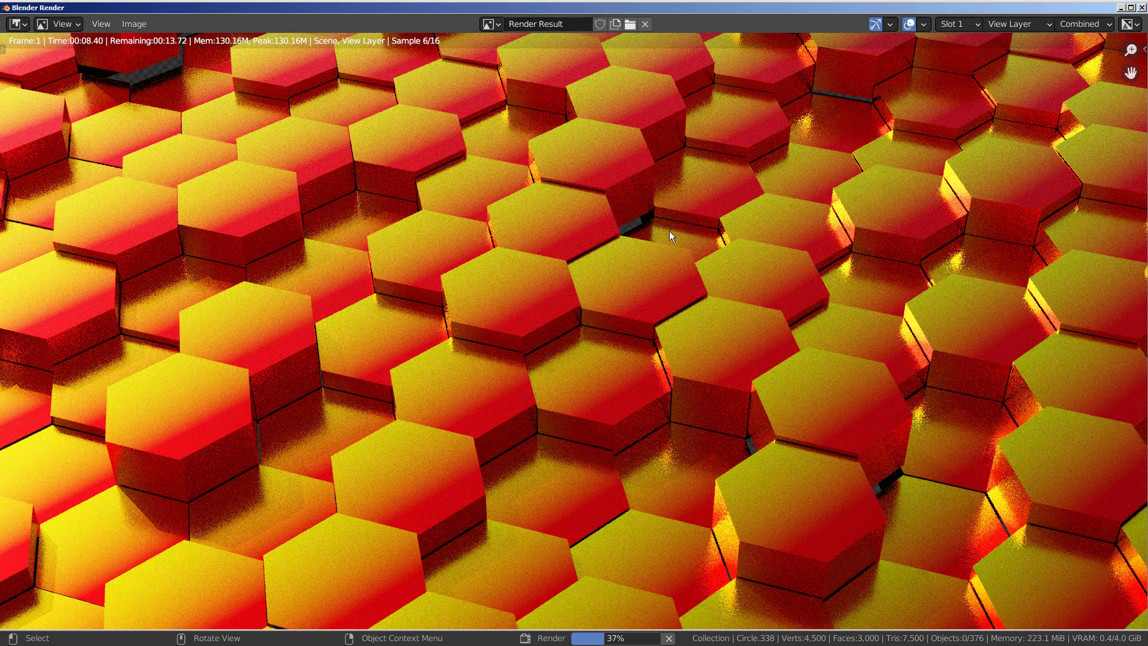
pyautogui.press('Escape')
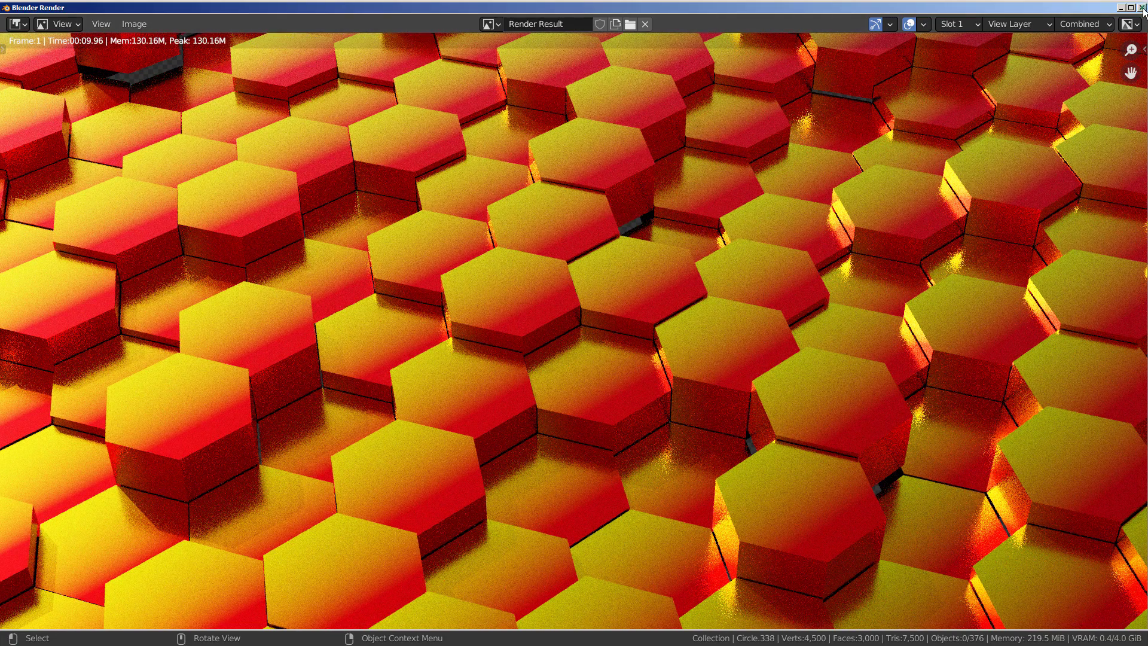
pyautogui.press('Escape')
# Step: Add a mesh plane and scale it up until it extends beneath the entire hexagon grid
pyautogui.hotkey('shift', 'a')
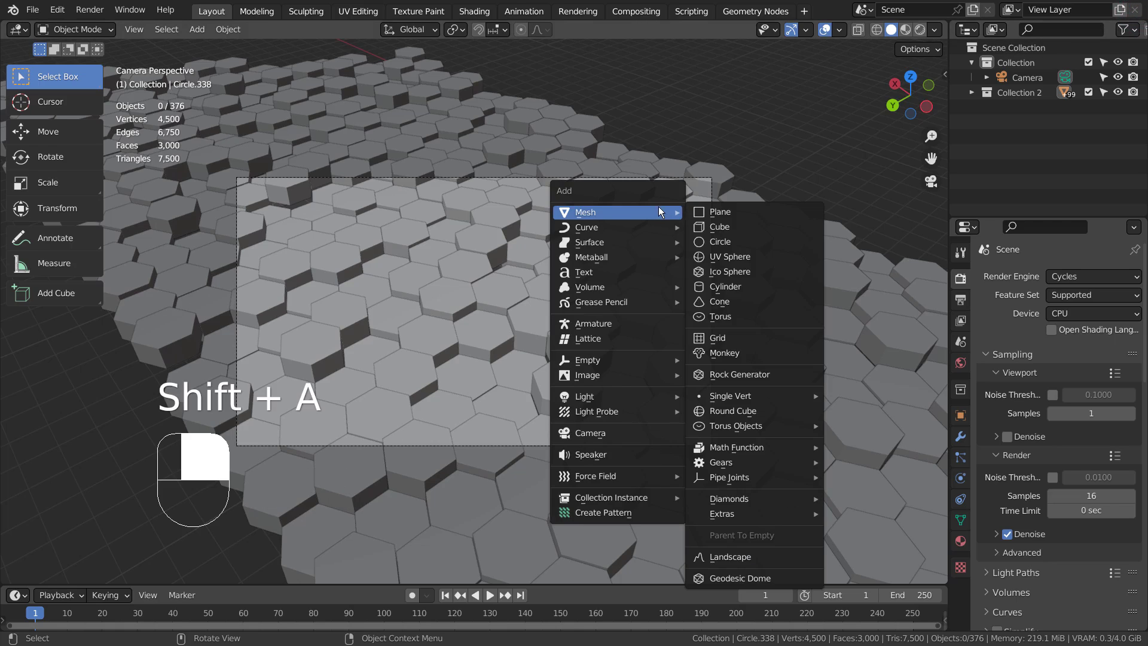
pyautogui.click(714, 207)
pyautogui.press('s')
pyautogui.click(694, 75)
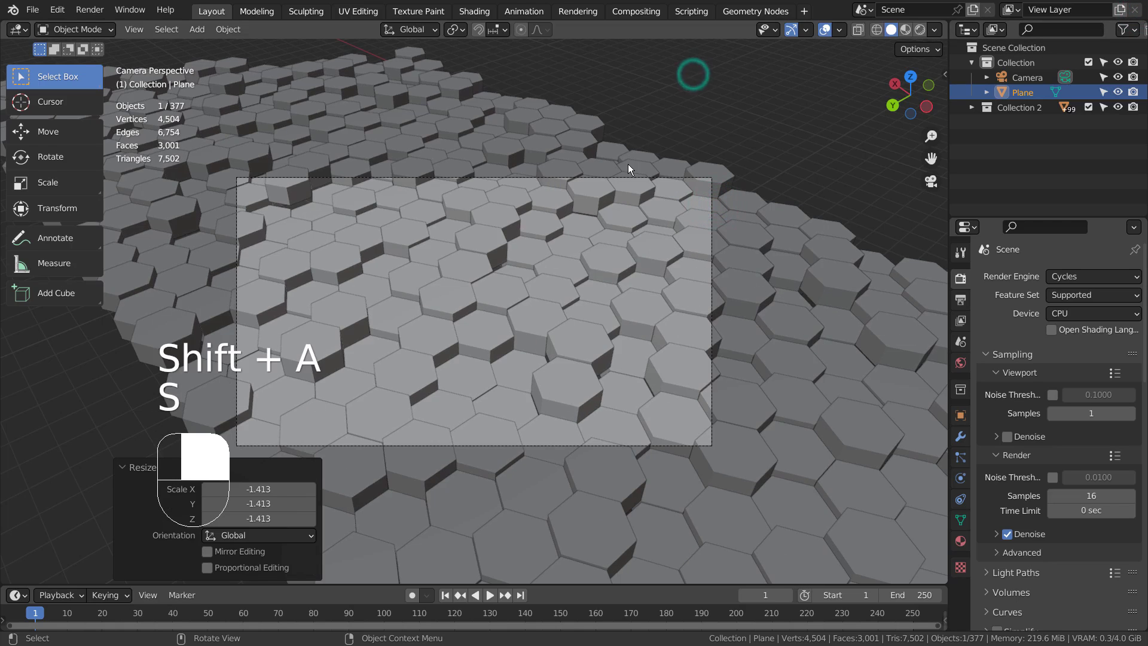
pyautogui.scroll(-3, 621, 167)
pyautogui.press('s')
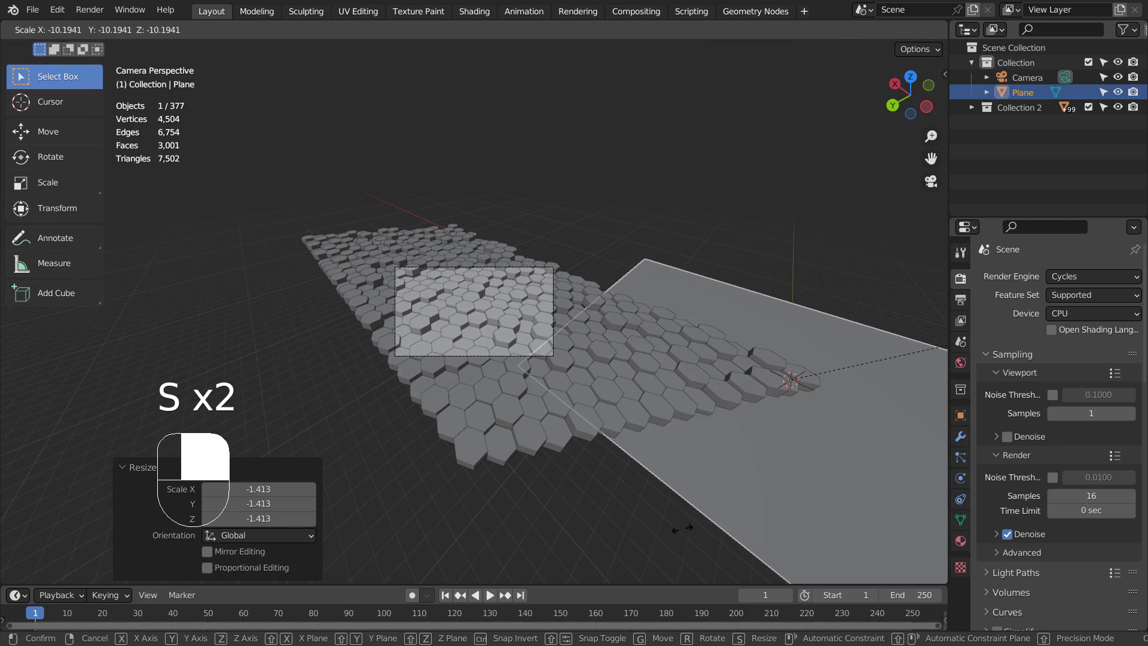
pyautogui.click(775, 516)
pyautogui.press('s')
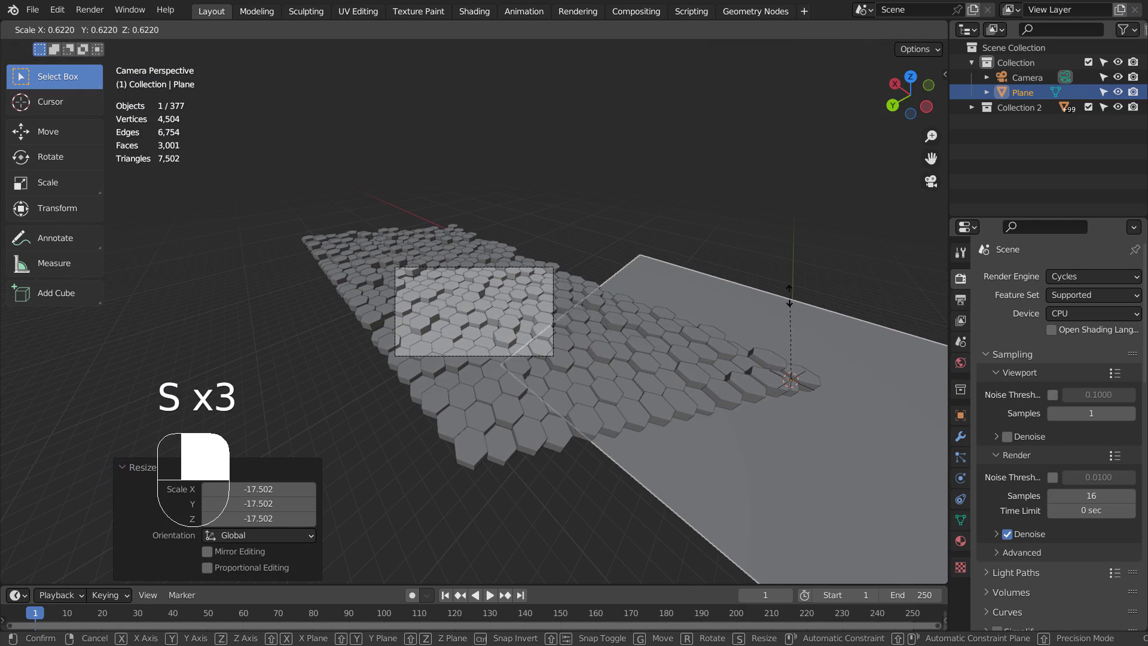
pyautogui.click(827, 152)
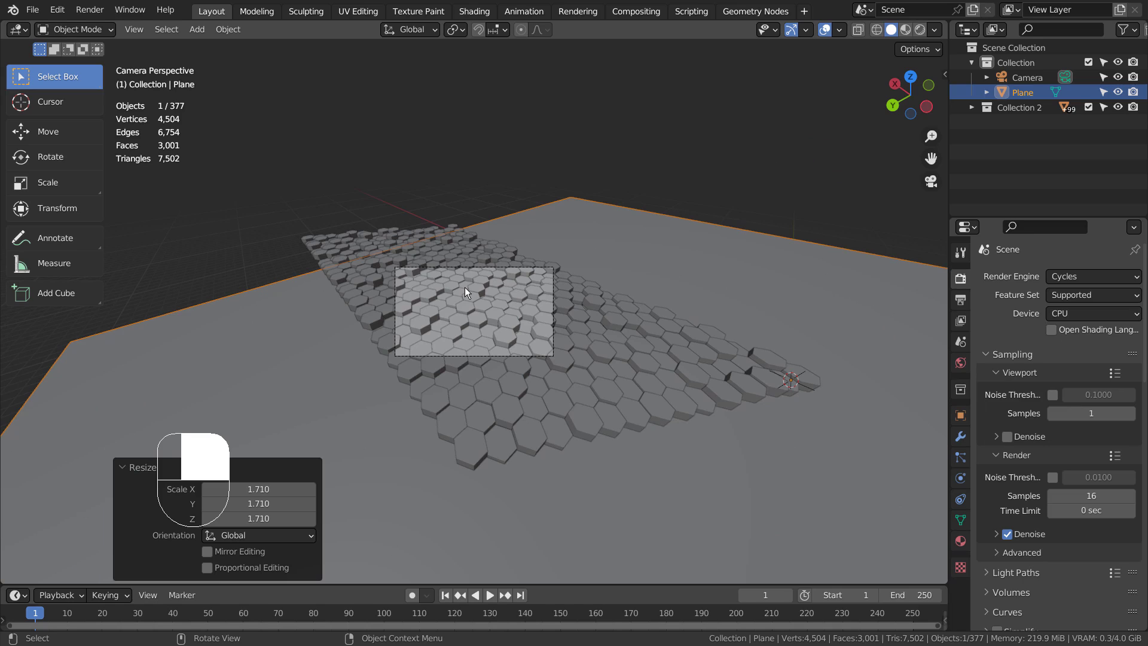
# Step: Assign the existing Material.001 to the plane
pyautogui.click(961, 540)
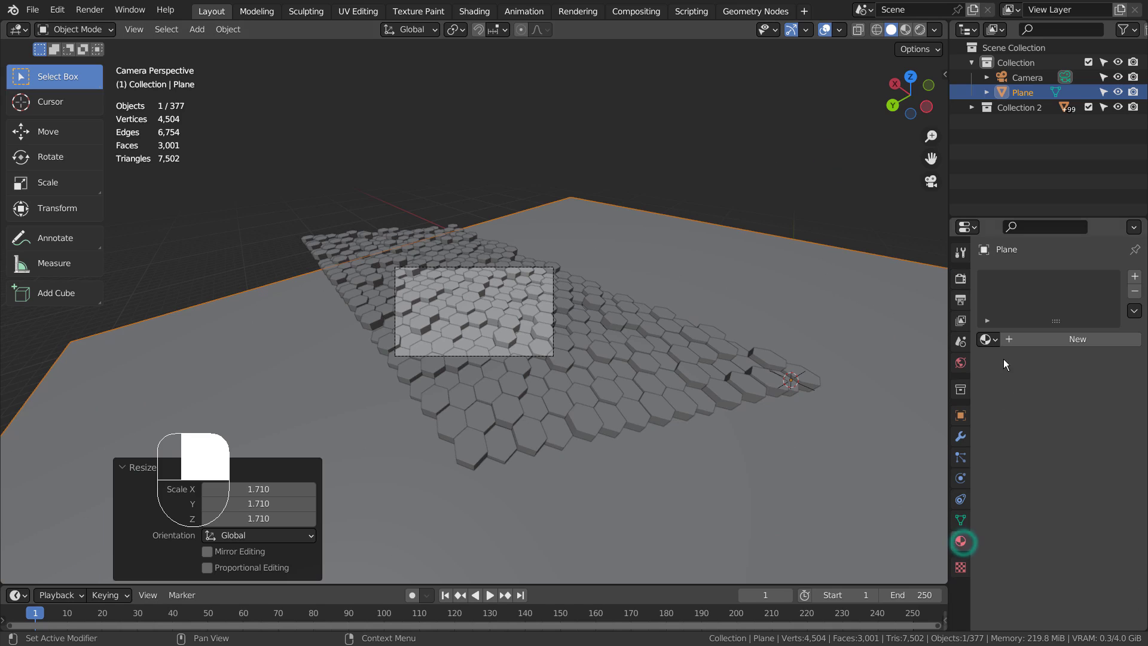
pyautogui.click(987, 339)
pyautogui.click(864, 376)
pyautogui.scroll(6, 419, 351)
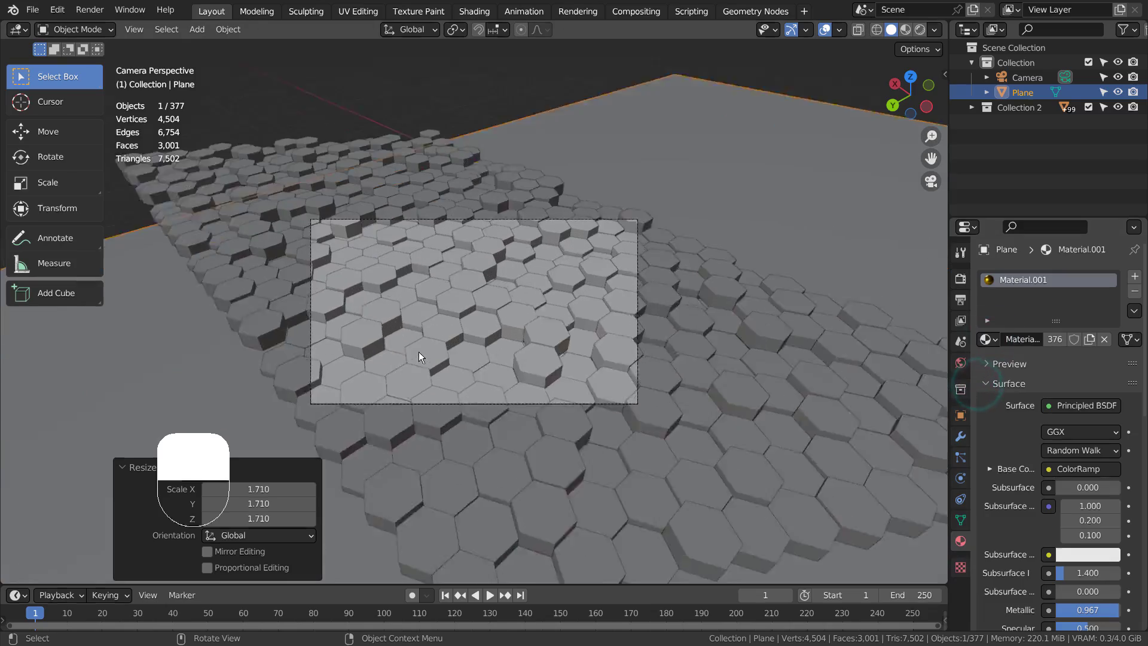
# Step: Render the camera view and brighten it in the compositor by raising an RGB Curves point to about 0.7, 0.8
pyautogui.press('F12')
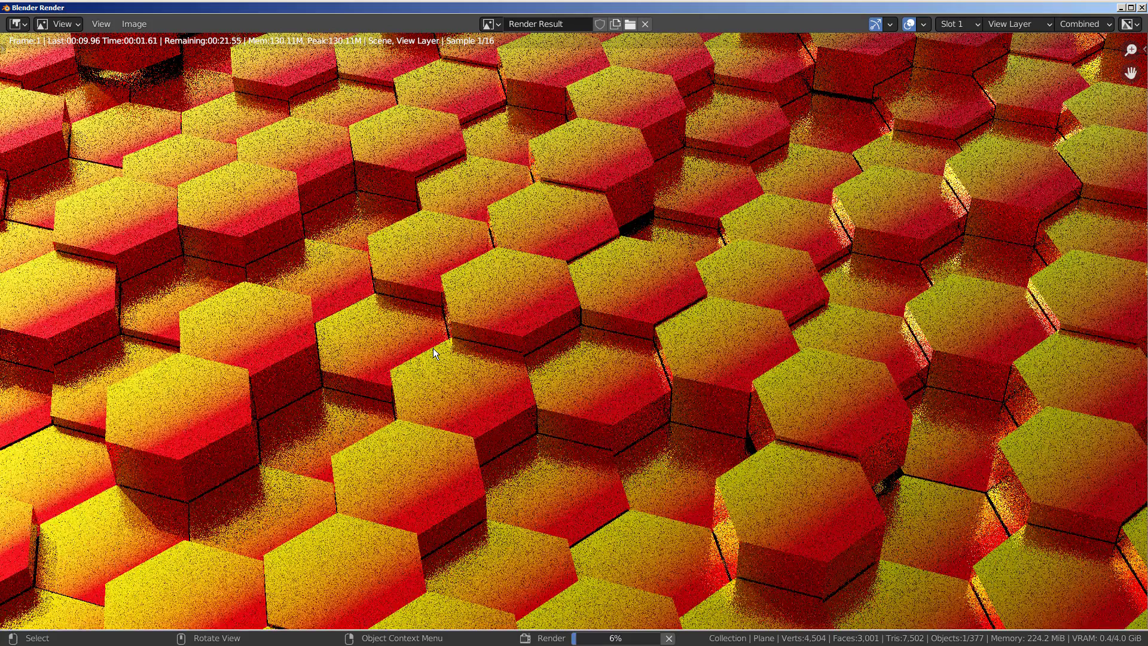
pyautogui.click(639, 11)
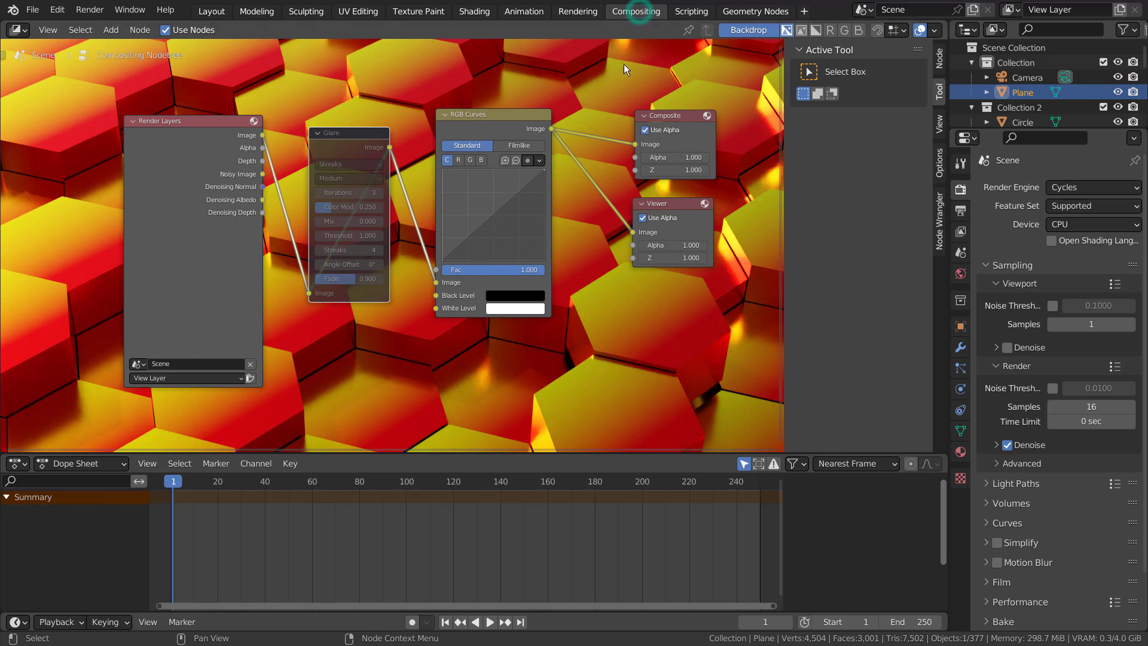
pyautogui.click(485, 207)
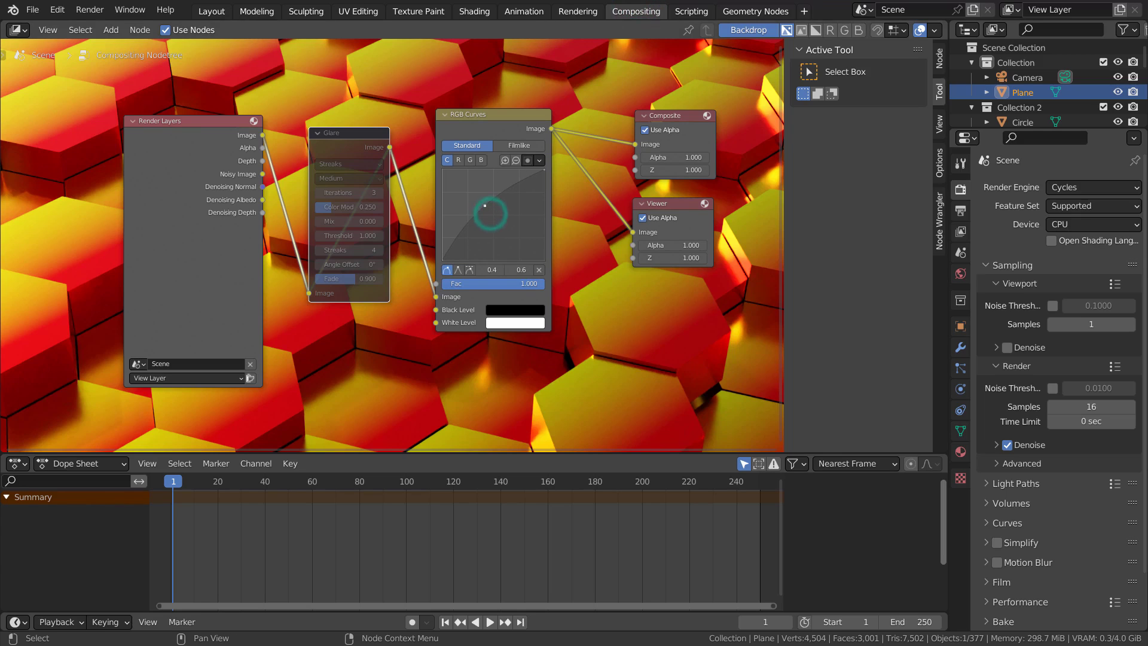
pyautogui.moveTo(484, 207); pyautogui.dragTo(519, 178)
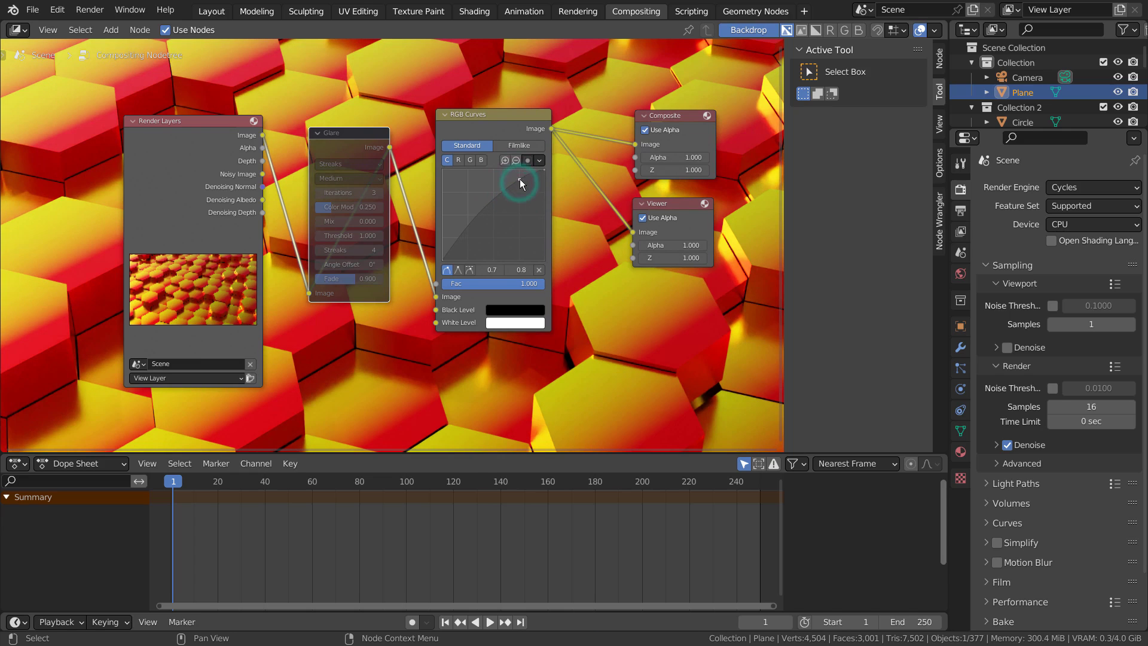
# Step: Unmute the Glare node between the Render Layers and RGB Curves nodes
pyautogui.click(322, 135)
pyautogui.click(322, 133)
pyautogui.click(348, 136)
pyautogui.press('m')
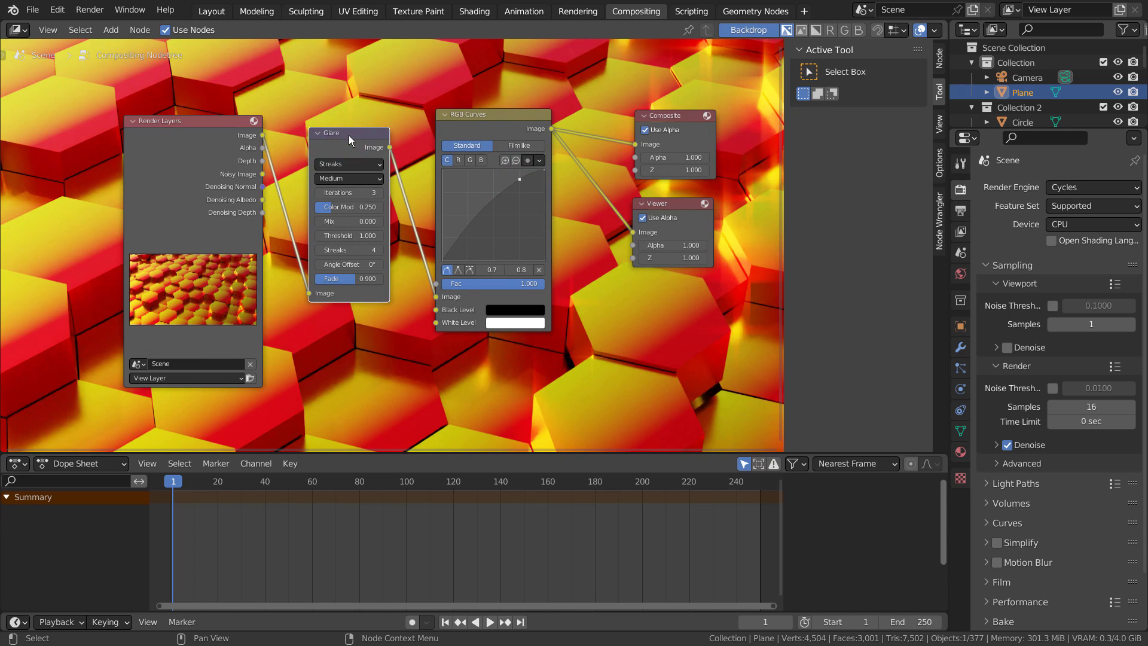
# Step: Set the Glare node's type to Simple Star and maximize the compositor's node editor
pyautogui.scroll(-2, 535, 283)
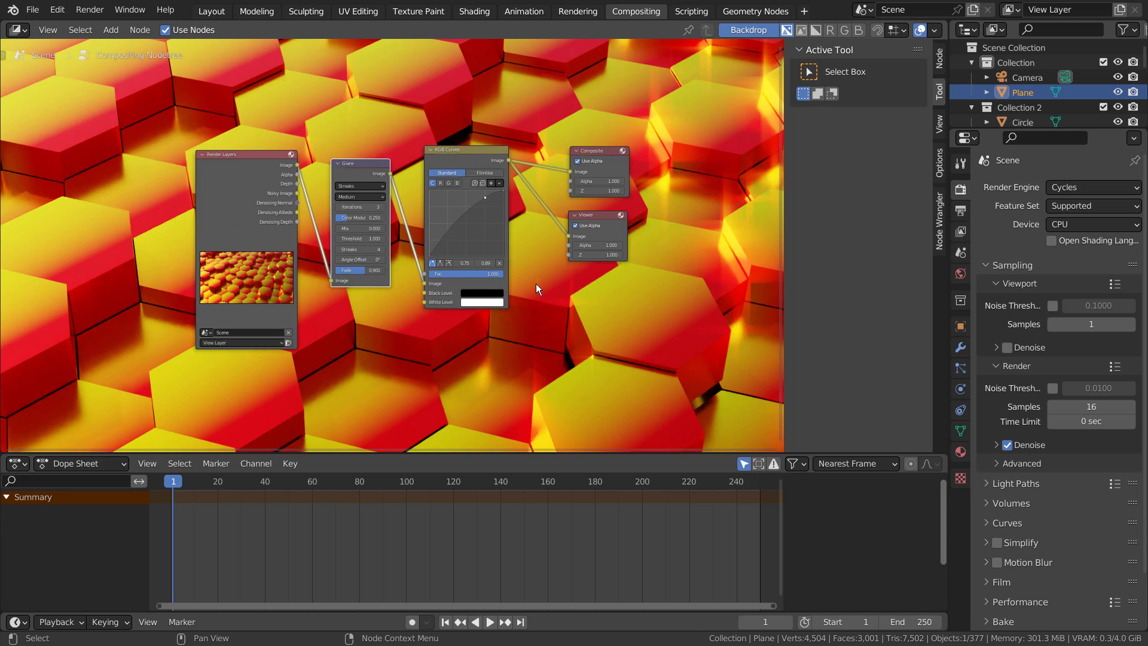
pyautogui.scroll(2, 366, 215)
pyautogui.click(371, 158)
pyautogui.click(365, 213)
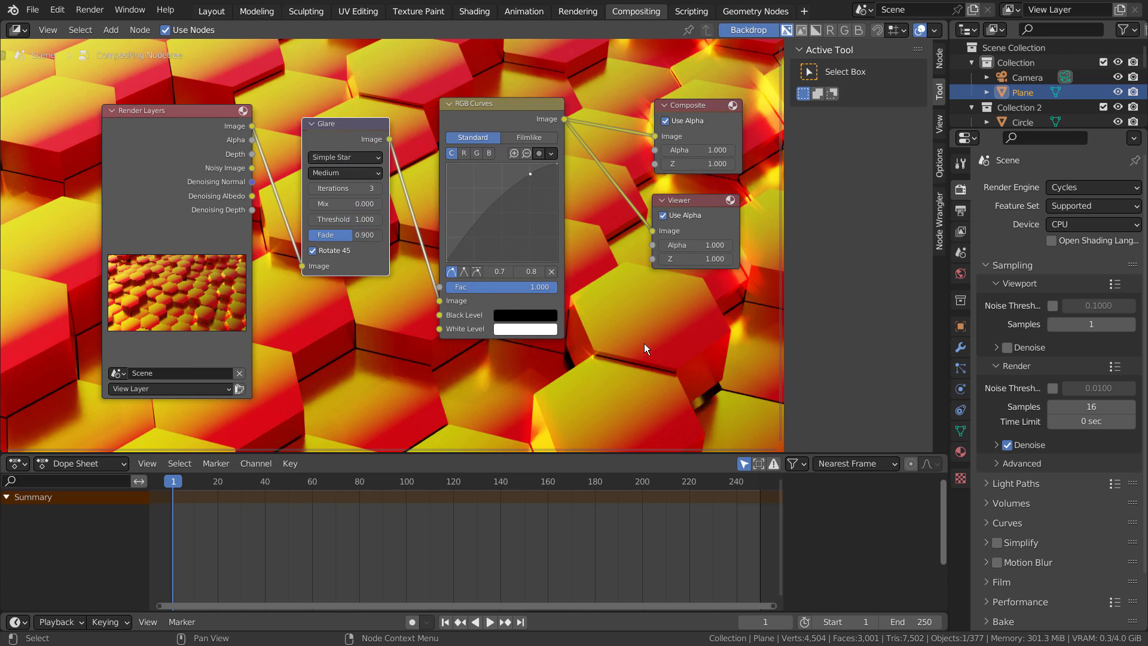
pyautogui.hotkey('ctrl', 'space')
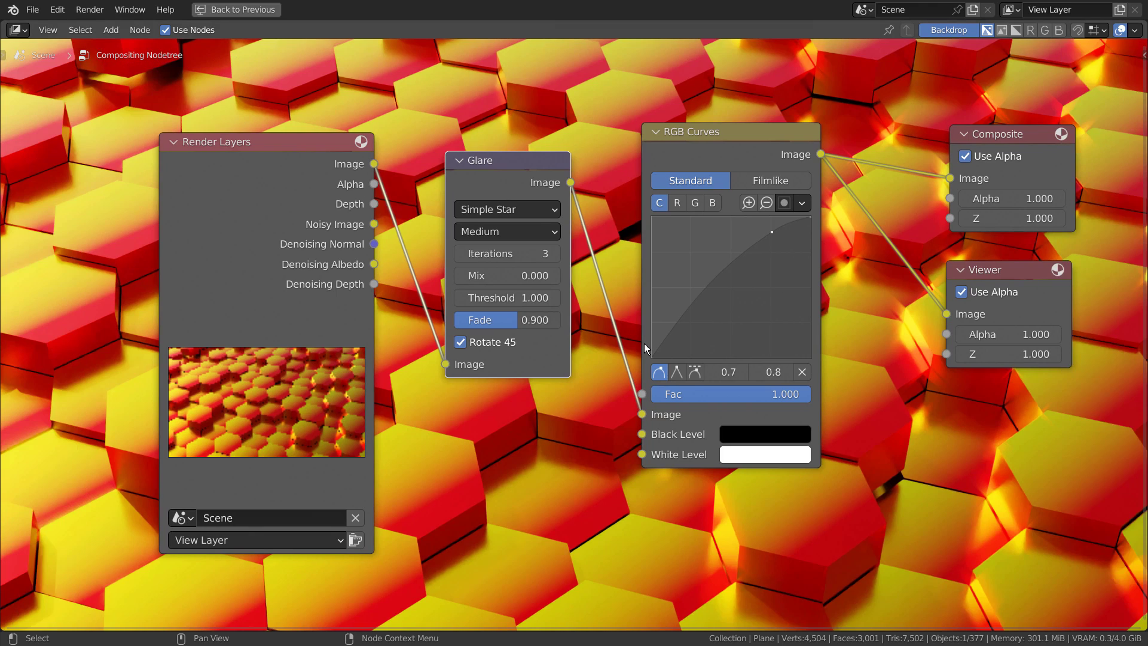